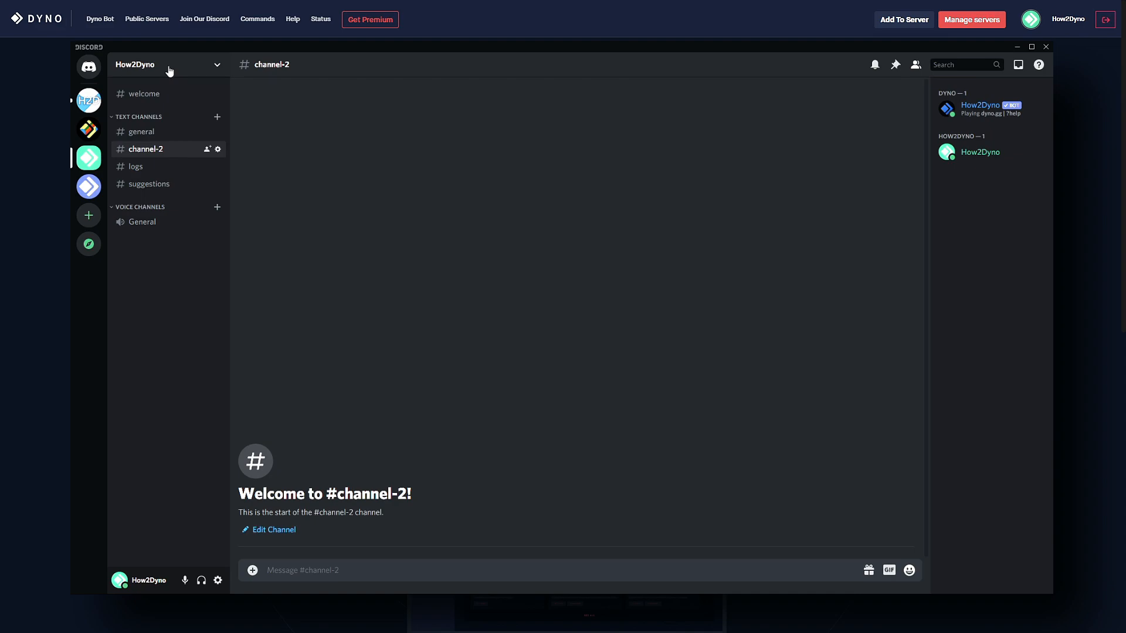
# Open Server Settings > Roles and take a first look at the Dyno role.
pyautogui.click(169, 67)
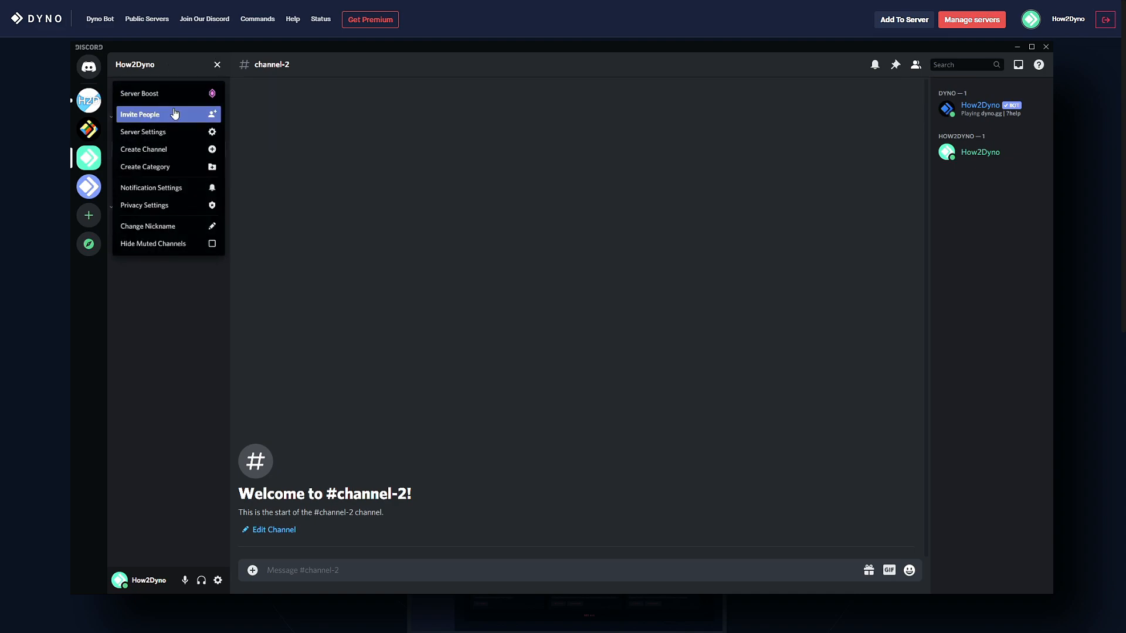
pyautogui.click(169, 132)
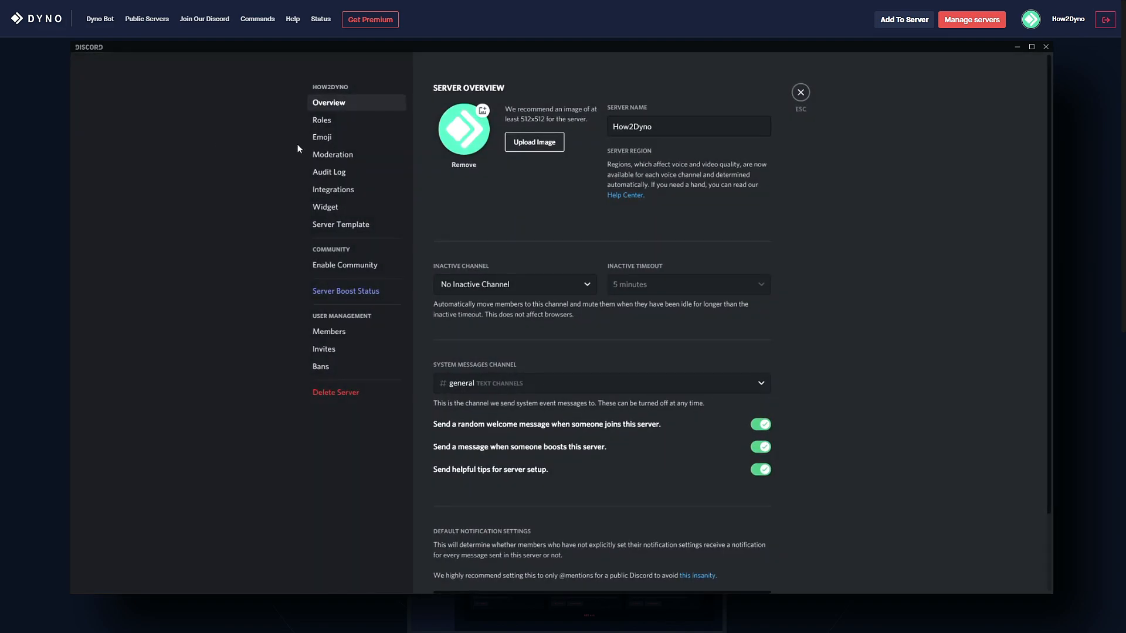
pyautogui.click(370, 122)
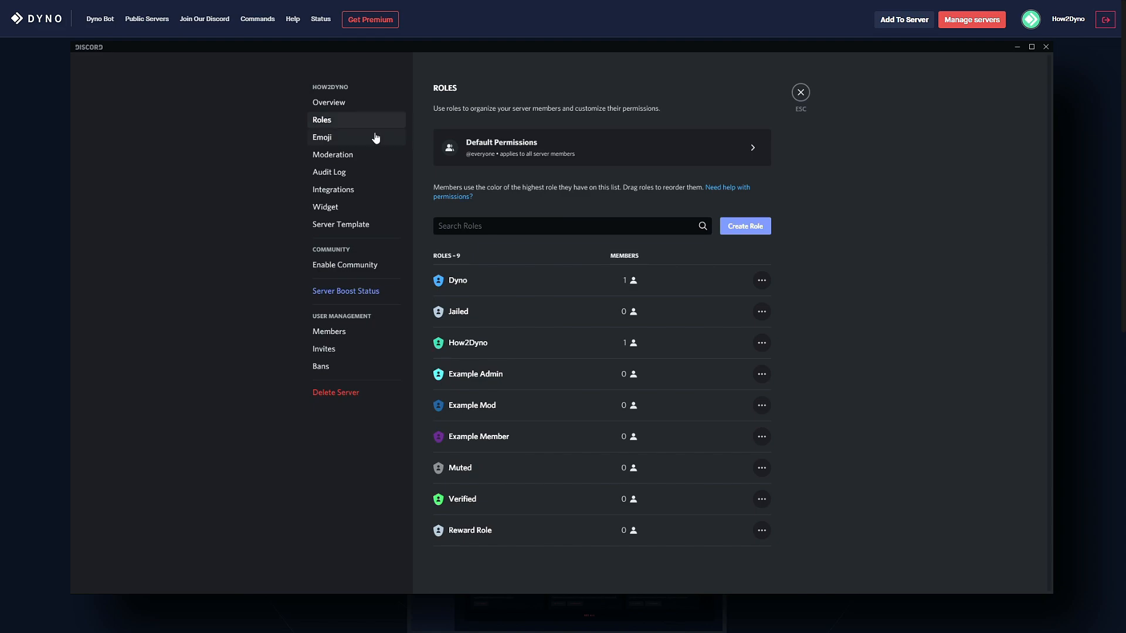
pyautogui.click(460, 291)
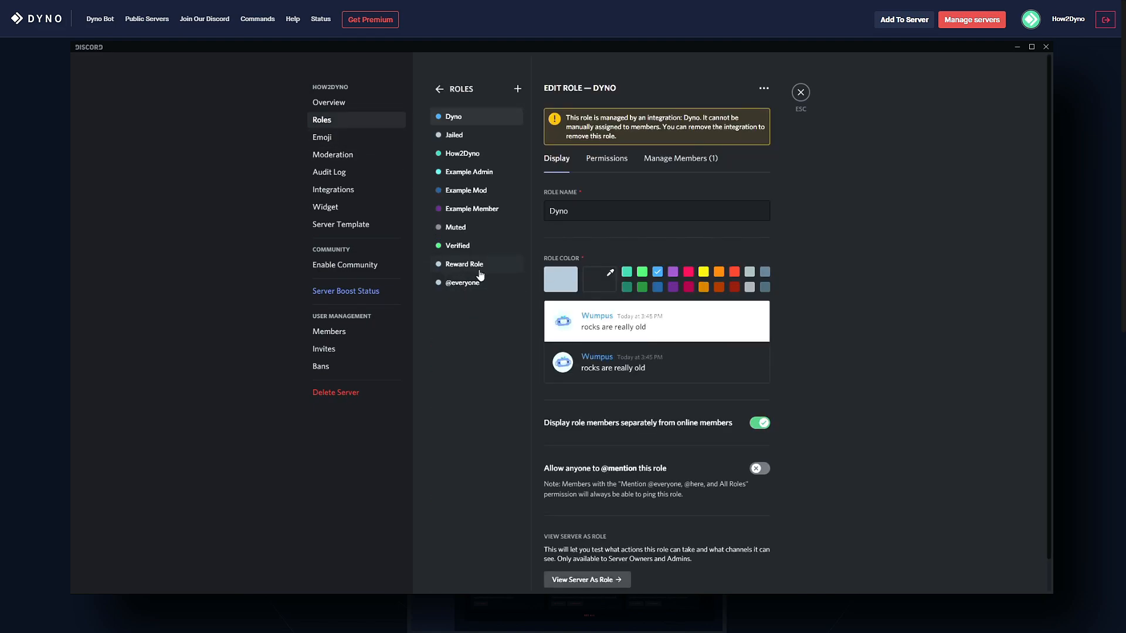
pyautogui.click(439, 89)
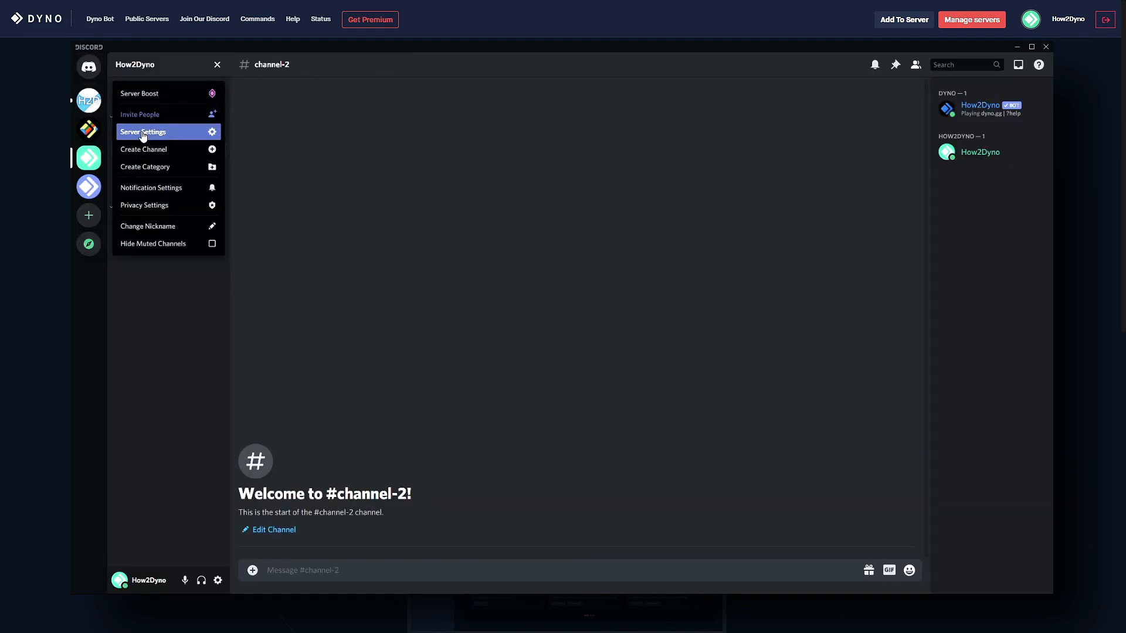
# Try reordering the Dyno role, then scroll through its Permissions list.
pyautogui.click(143, 132)
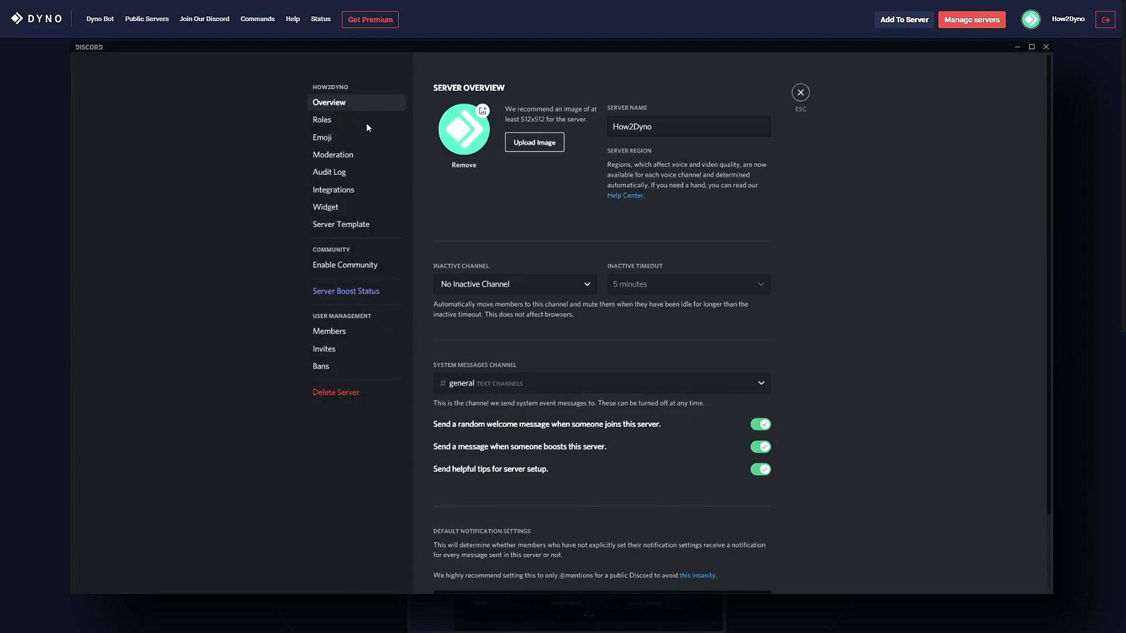
pyautogui.click(348, 119)
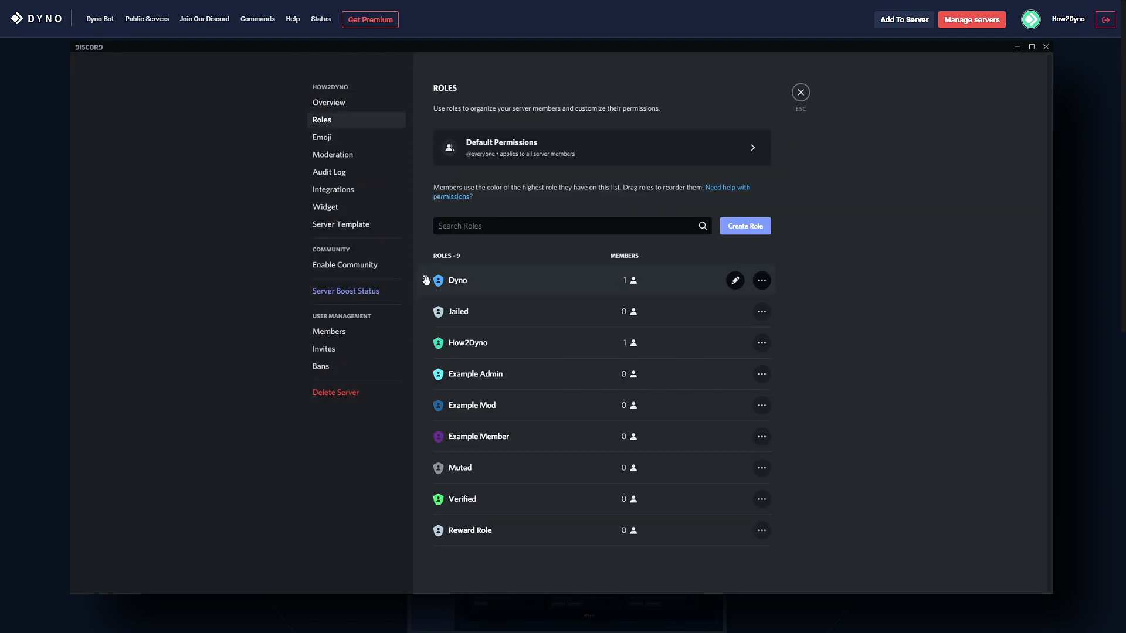
pyautogui.moveTo(425, 281)
pyautogui.mouseDown()
pyautogui.moveTo(430, 321)
pyautogui.moveTo(424, 282)
pyautogui.mouseUp()
pyautogui.click(483, 288)
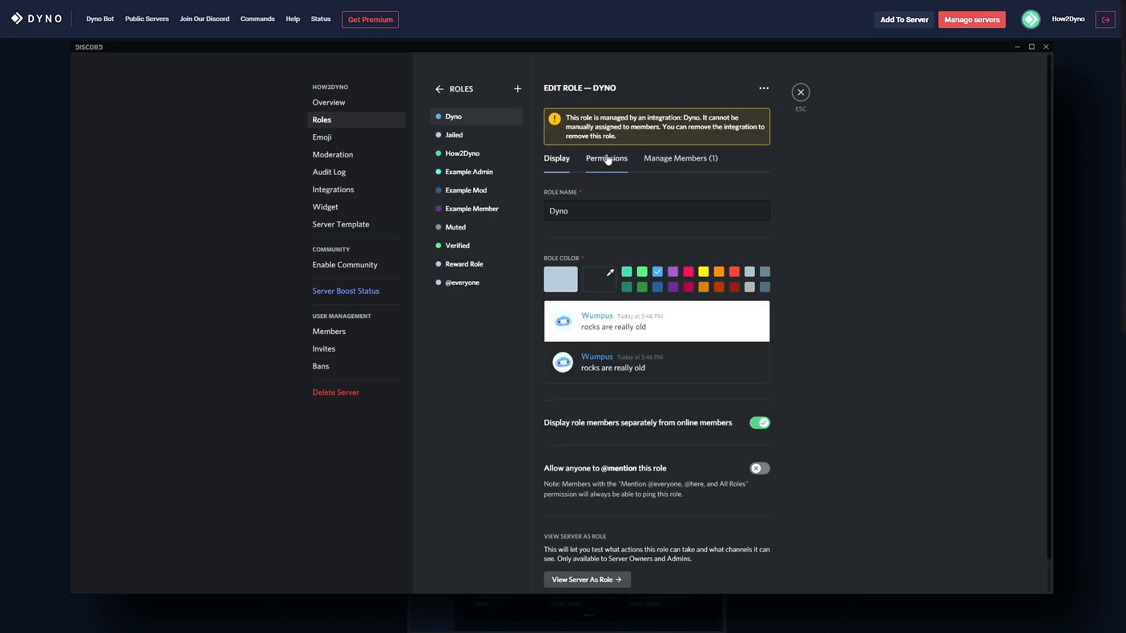
pyautogui.click(607, 160)
pyautogui.scroll(-8, 591, 267)
pyautogui.scroll(-15, 610, 310)
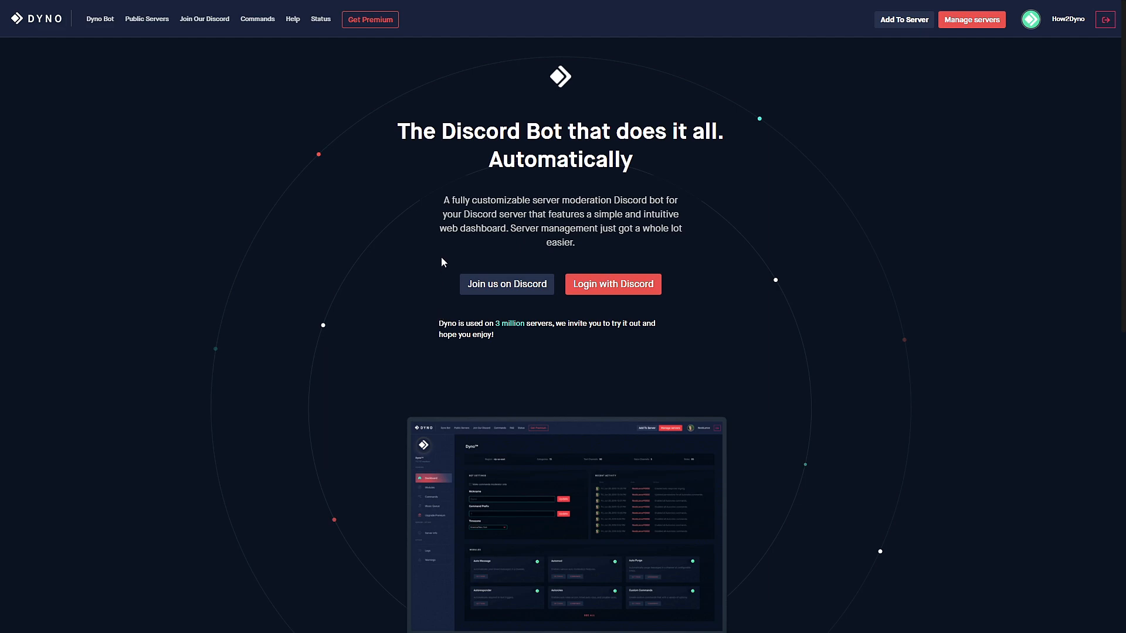
# Open the How2Dyno server dashboard, leaving 'Make commands moderator only' unticked.
pyautogui.click(954, 25)
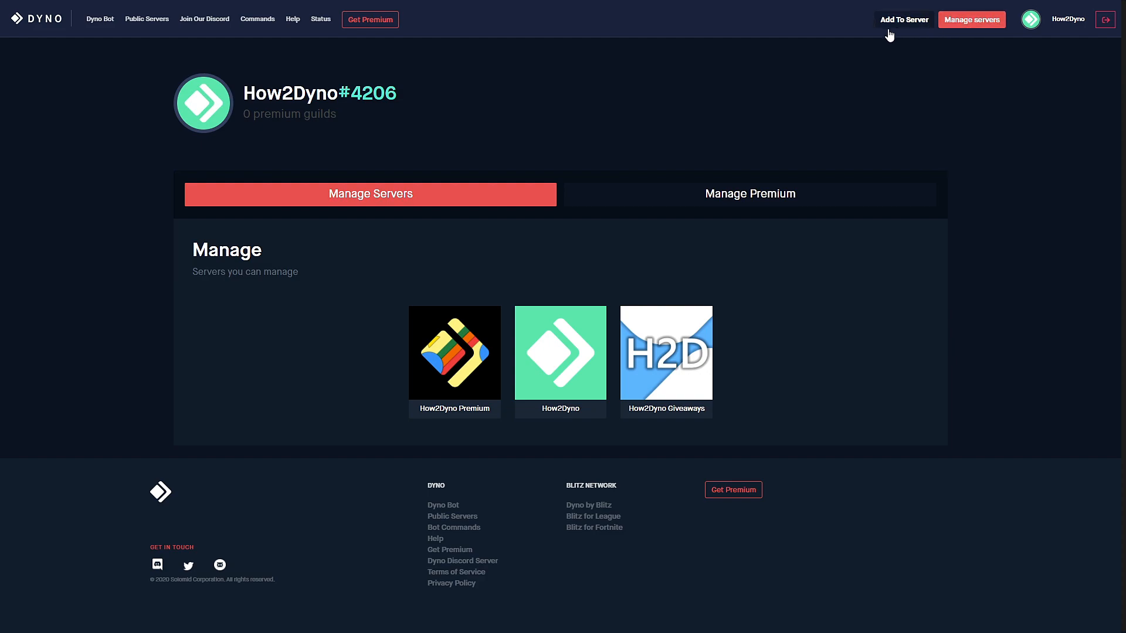
pyautogui.click(572, 330)
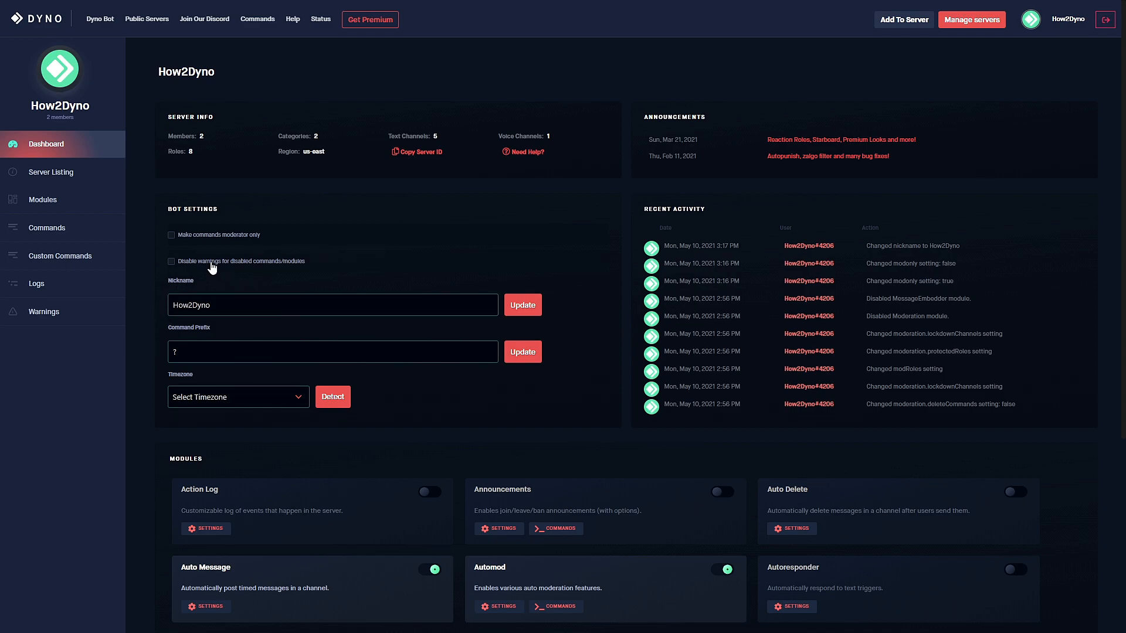
pyautogui.click(171, 235)
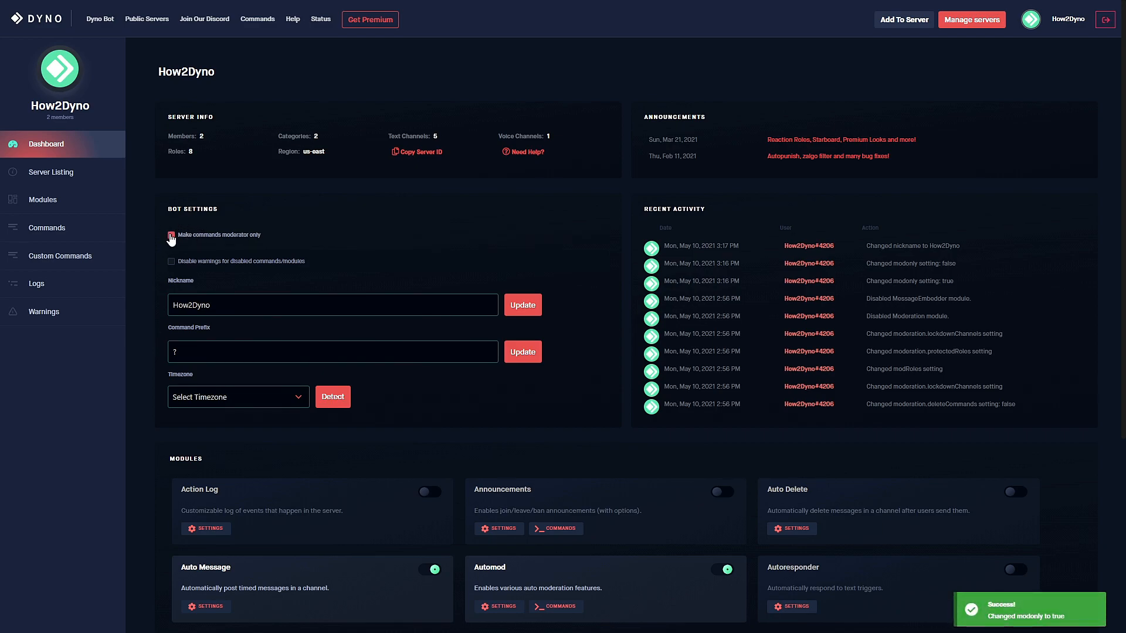
pyautogui.click(171, 236)
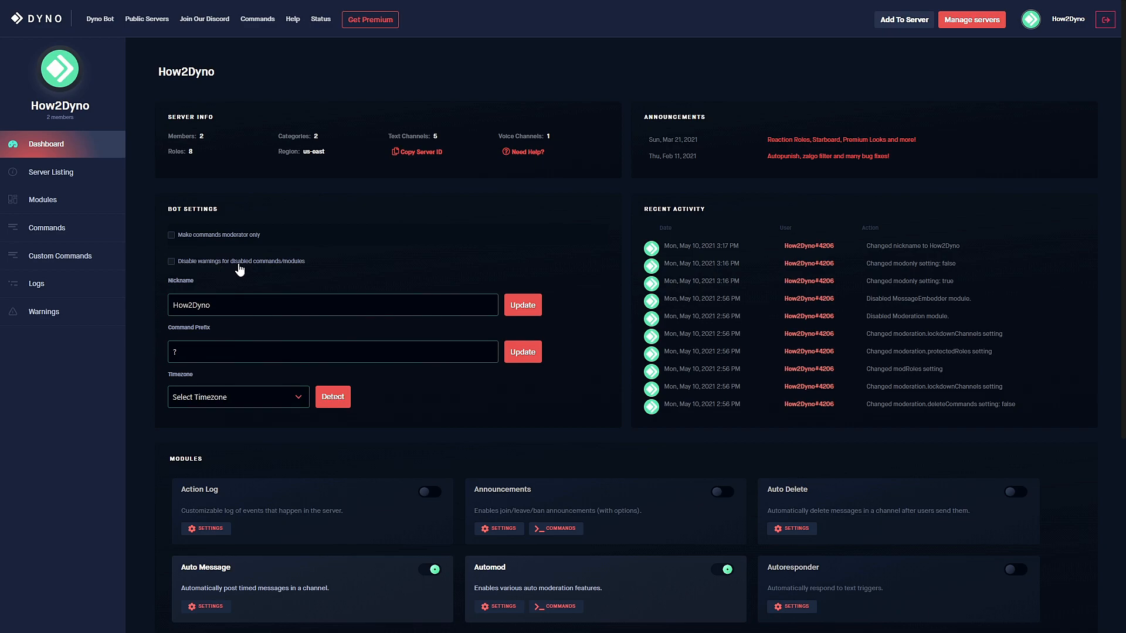
# Retype the bot nickname as How2Dyno, save it, and go to the Modules page.
pyautogui.click(228, 305)
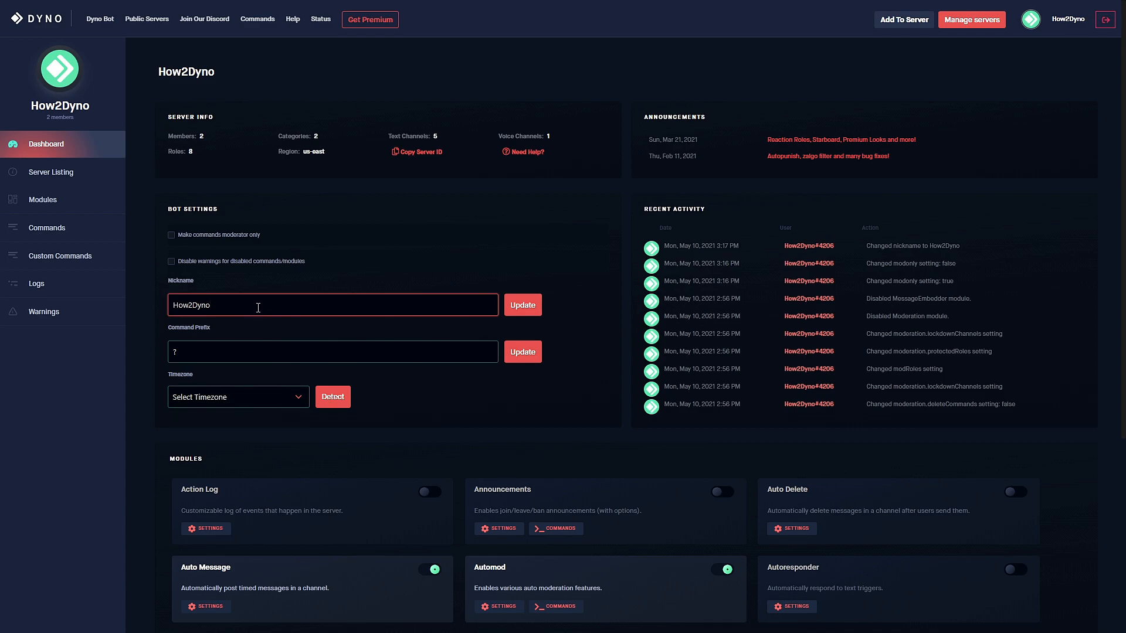
pyautogui.moveTo(258, 305); pyautogui.dragTo(186, 305)
pyautogui.press('BackSpace')
pyautogui.write('How')
pyautogui.press('BackSpace')
pyautogui.press('BackSpace')
pyautogui.write('ow2Dyn')
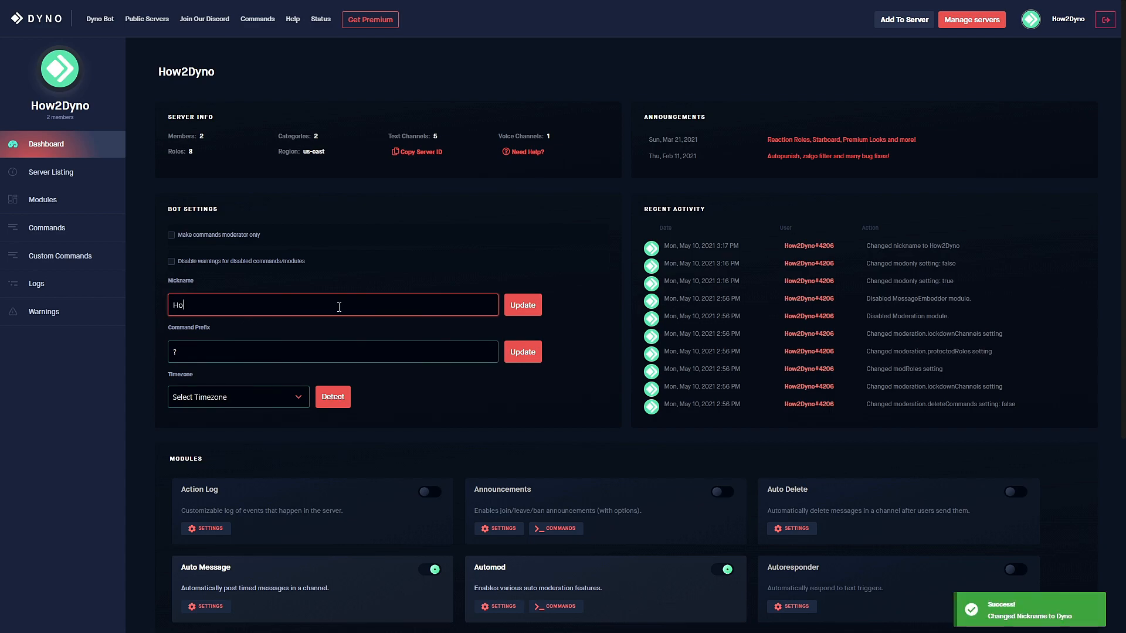
pyautogui.write('o')
pyautogui.click(516, 309)
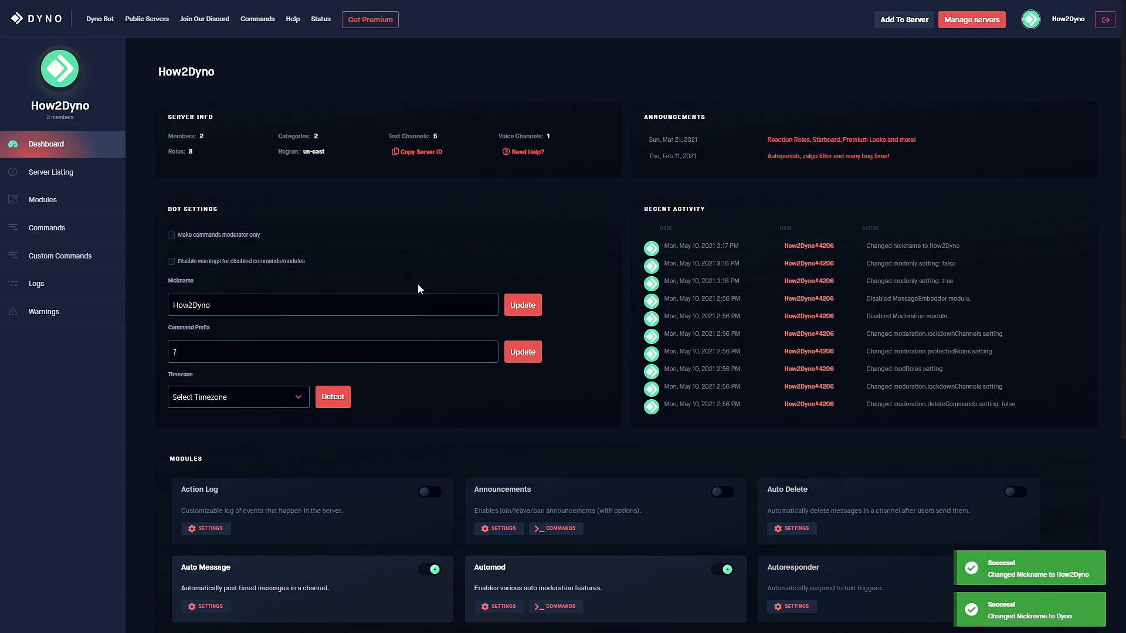
pyautogui.click(218, 350)
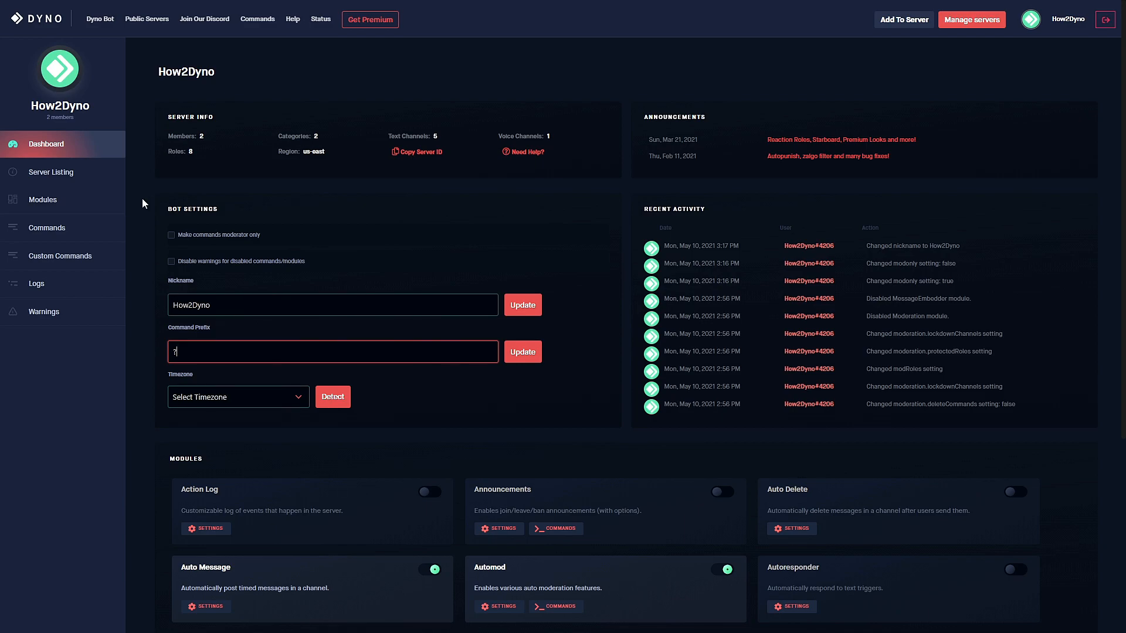
pyautogui.click(92, 201)
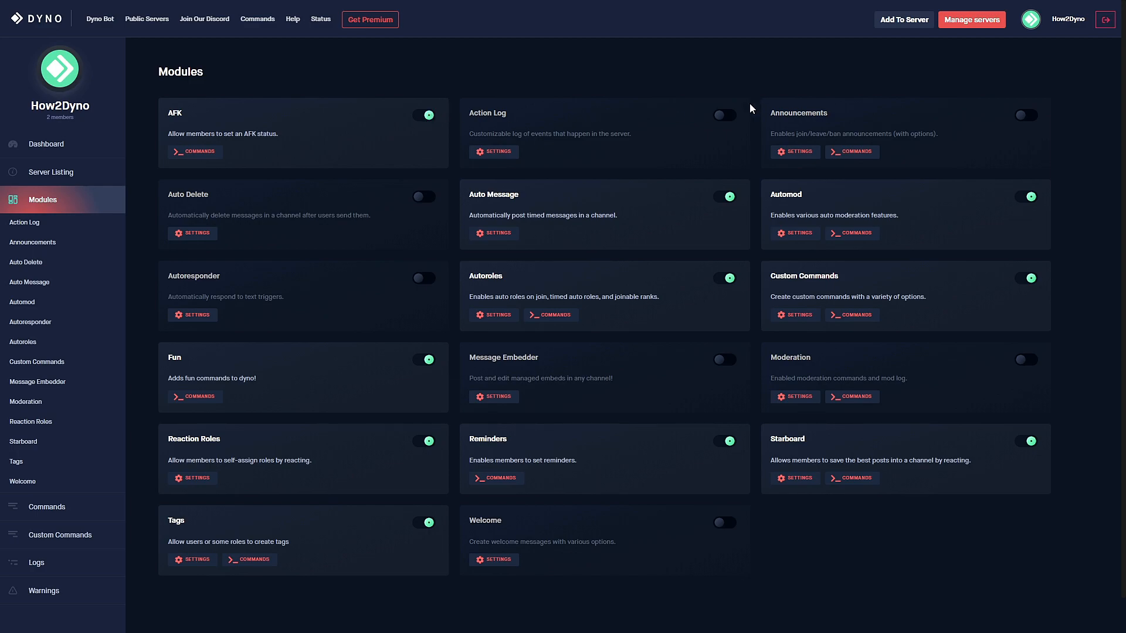
# Open the Action Log module's settings from the sidebar Modules list.
pyautogui.click(68, 224)
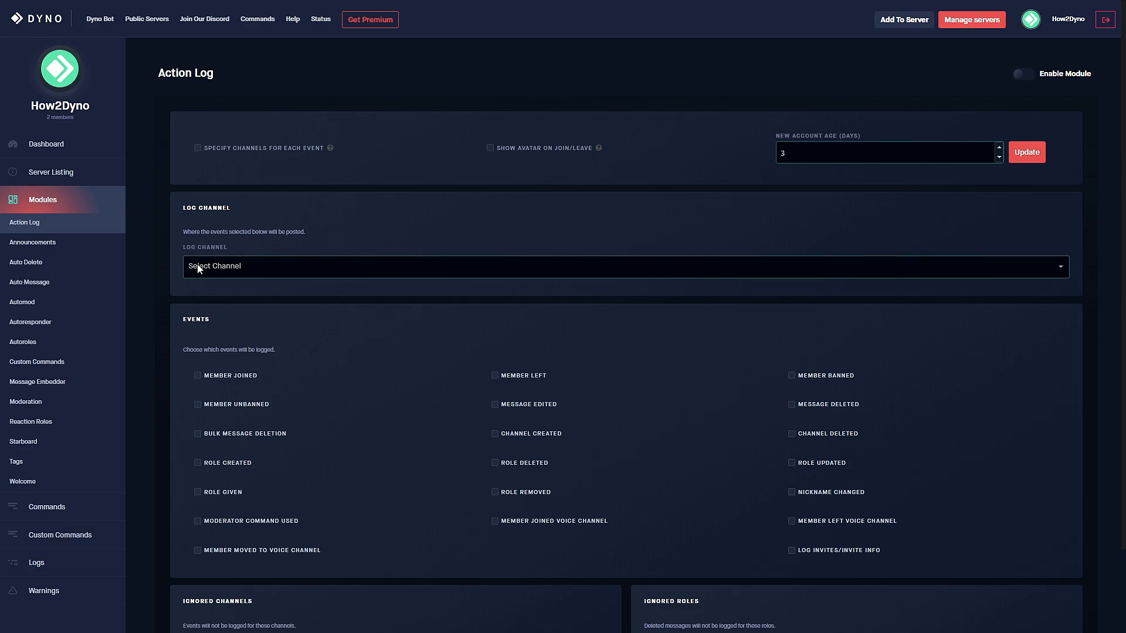
# Enable the Action Log module and post its logs to the logs channel.
pyautogui.click(1029, 77)
pyautogui.click(240, 265)
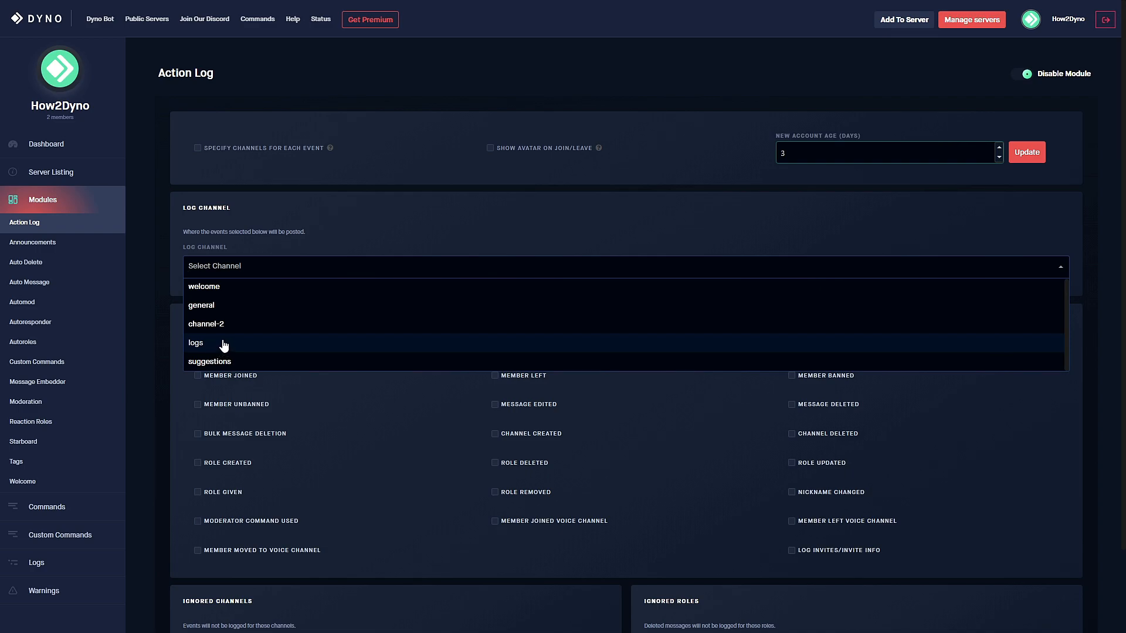
pyautogui.click(255, 344)
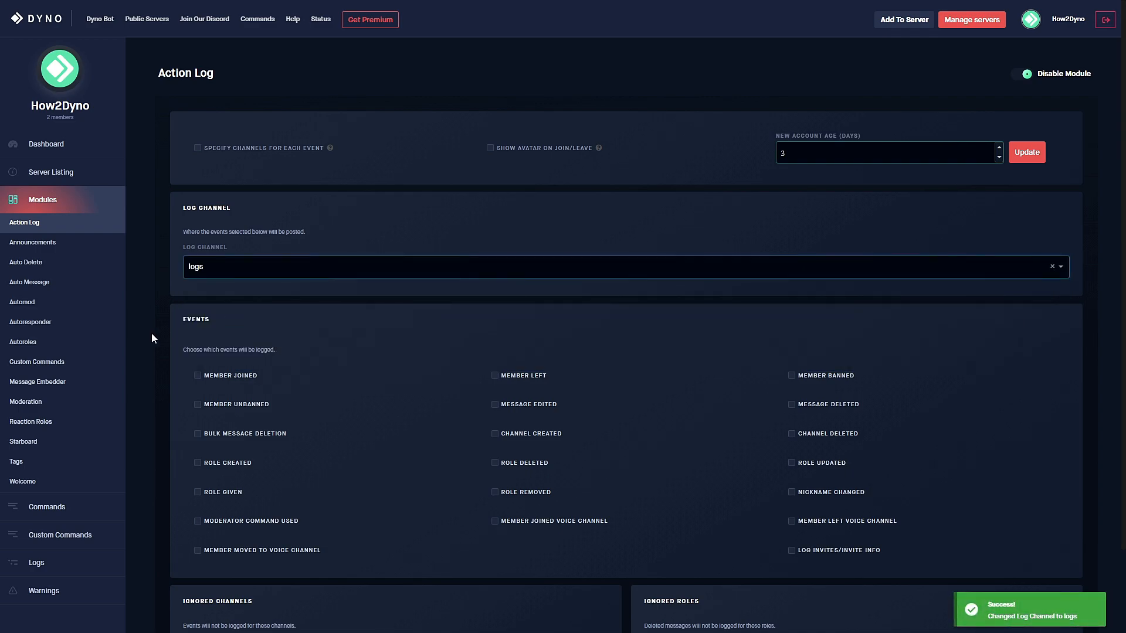
# Tick the join, unban, bulk-delete, role, mod-command, voice and channel-create events.
pyautogui.click(197, 376)
pyautogui.click(197, 404)
pyautogui.click(198, 434)
pyautogui.click(198, 493)
pyautogui.click(199, 463)
pyautogui.scroll(-1, 202, 469)
pyautogui.click(197, 463)
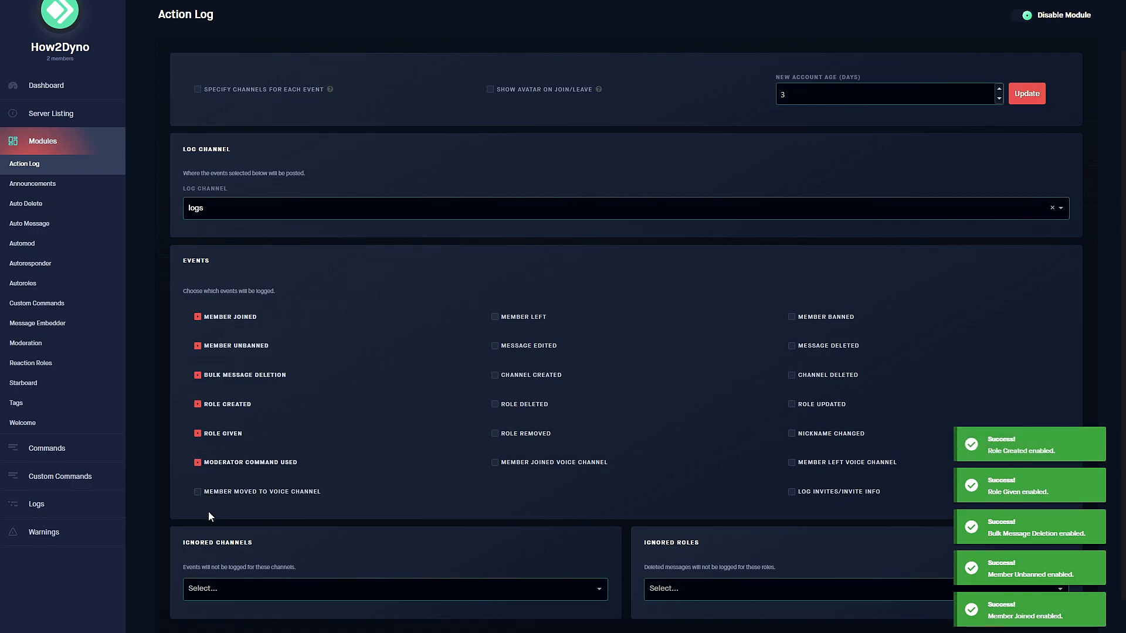
pyautogui.click(198, 493)
pyautogui.click(496, 463)
pyautogui.click(495, 434)
pyautogui.click(495, 404)
pyautogui.click(500, 381)
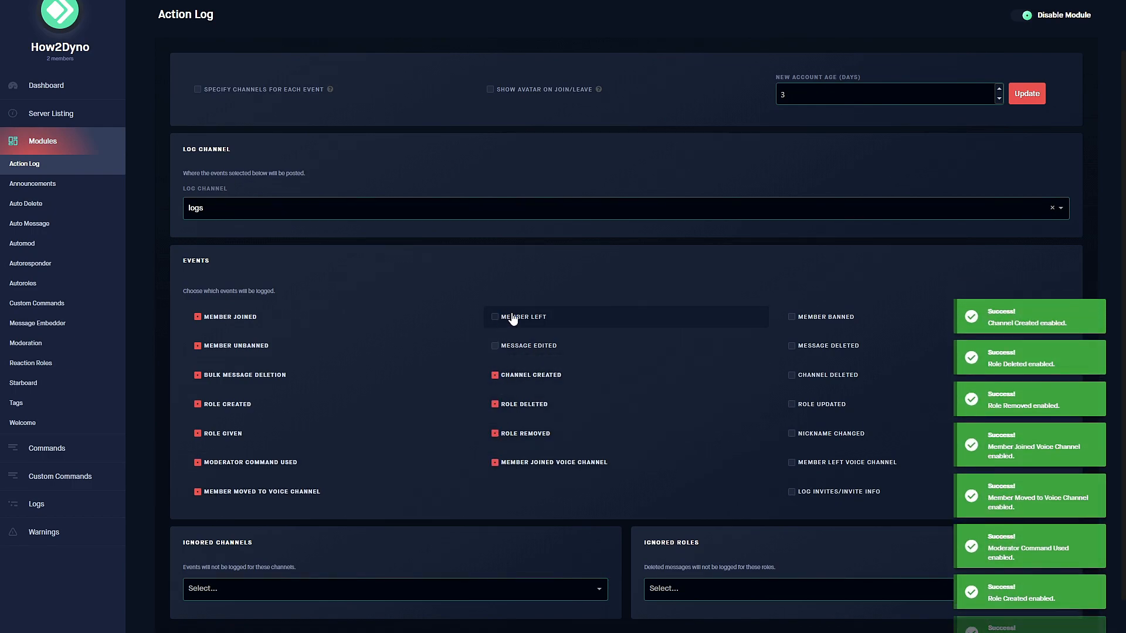
# Tick the remaining events, including edits, bans, nickname changes, voice leaves and invites.
pyautogui.click(493, 348)
pyautogui.click(497, 320)
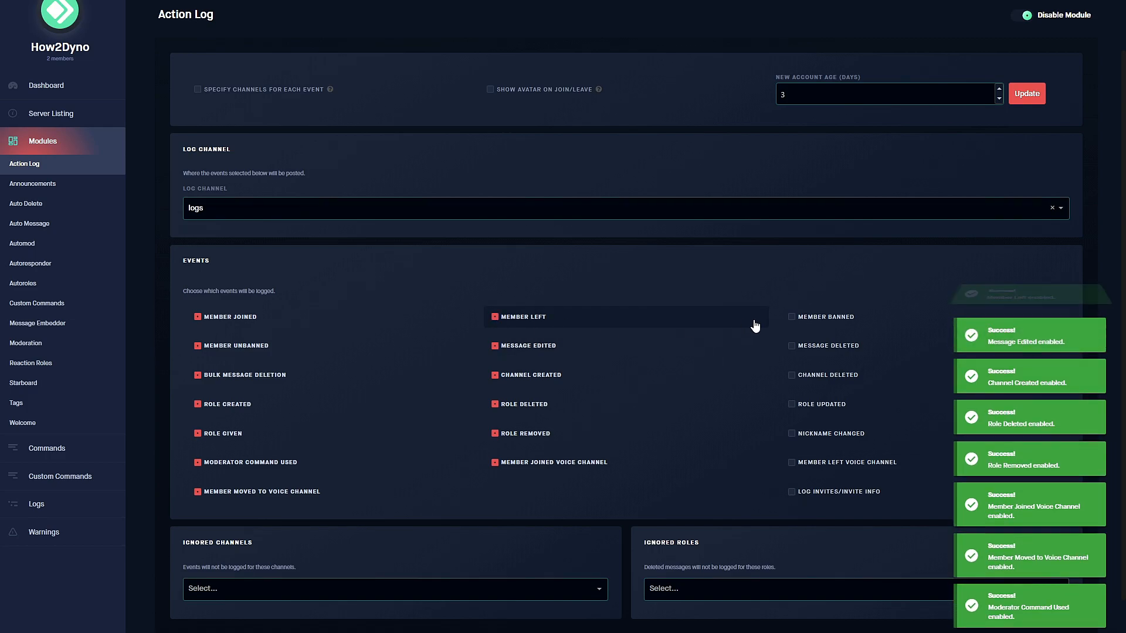
pyautogui.click(788, 317)
pyautogui.click(791, 346)
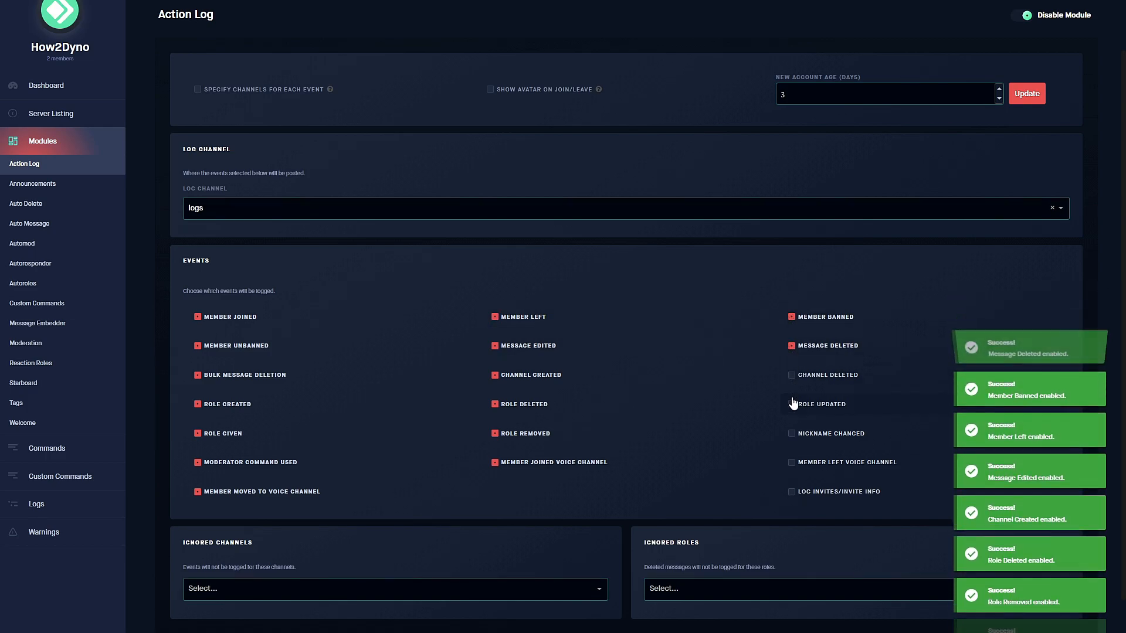
pyautogui.click(792, 378)
pyautogui.click(791, 405)
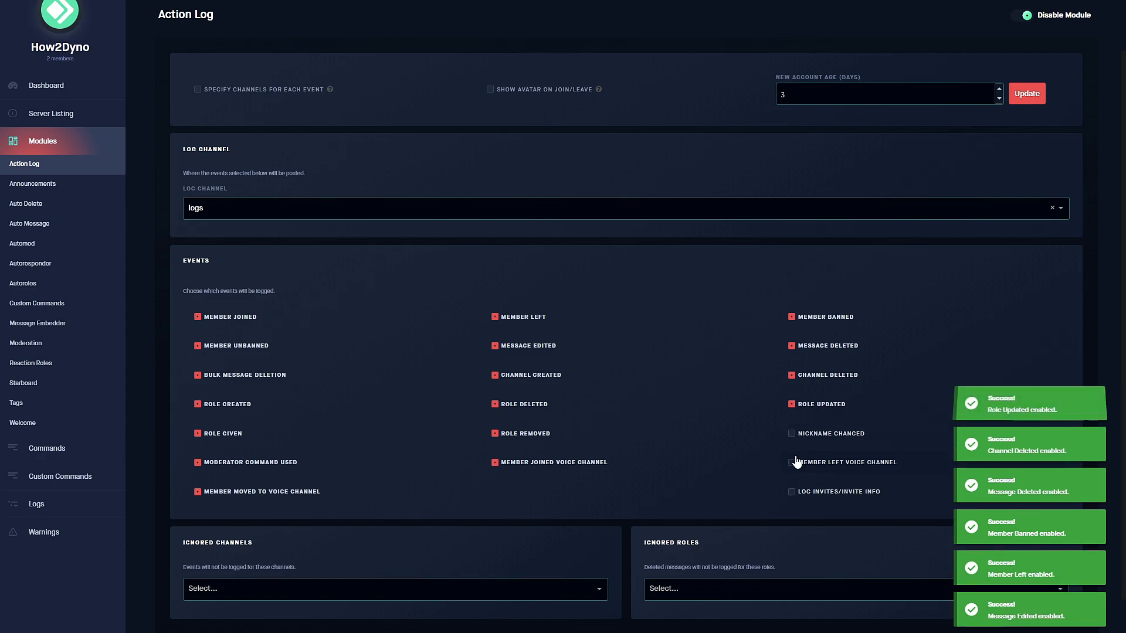
pyautogui.click(796, 465)
pyautogui.click(792, 434)
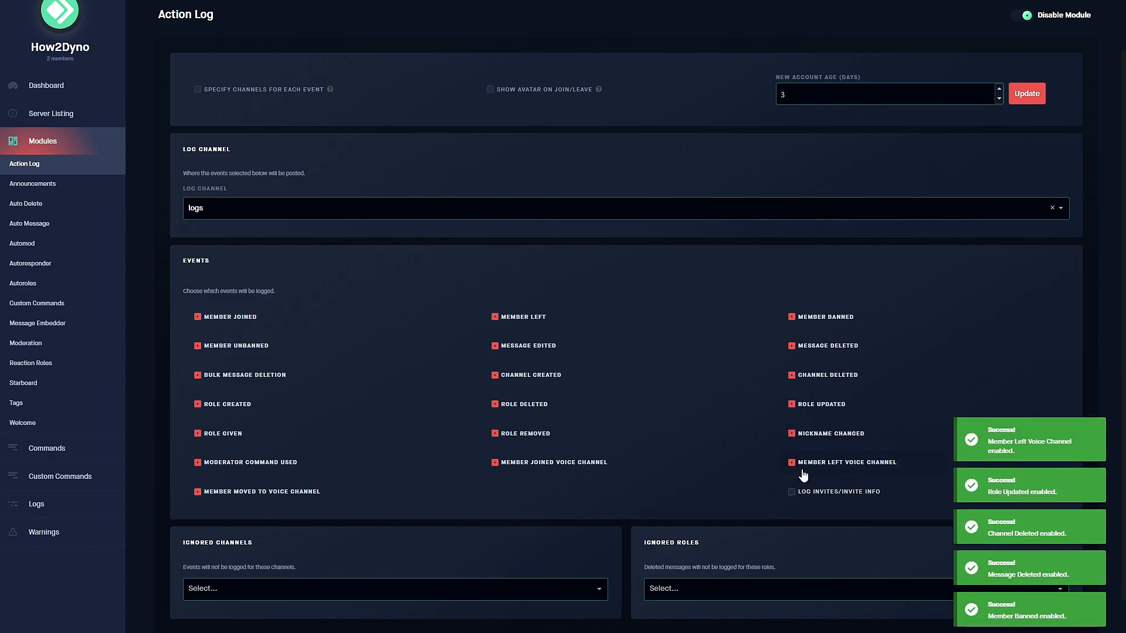
pyautogui.click(792, 492)
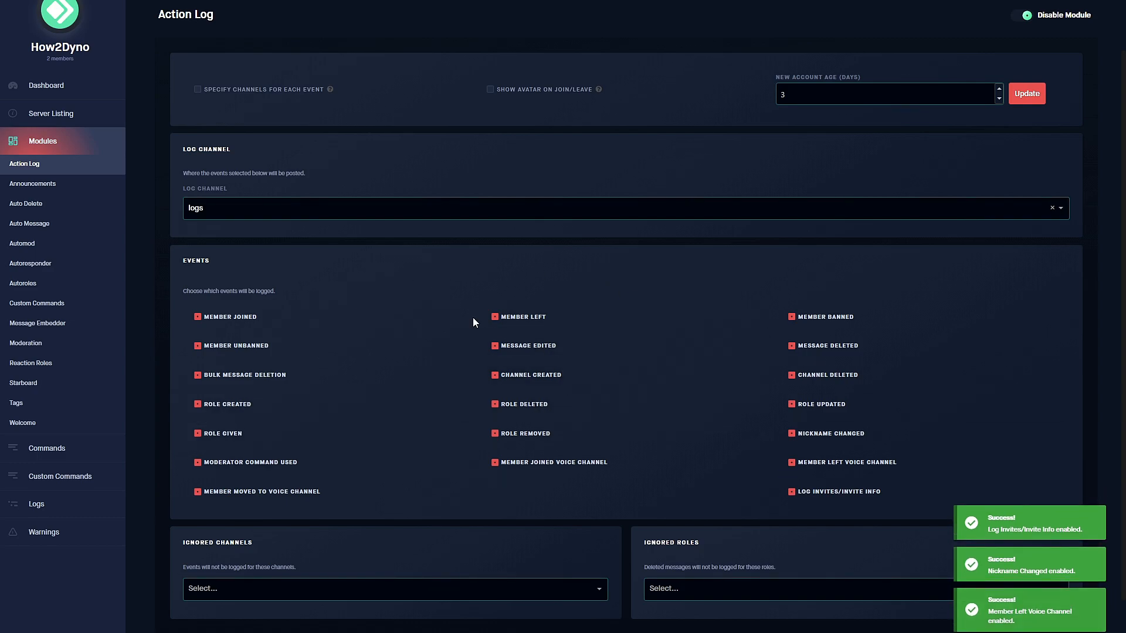
pyautogui.scroll(1, 417, 374)
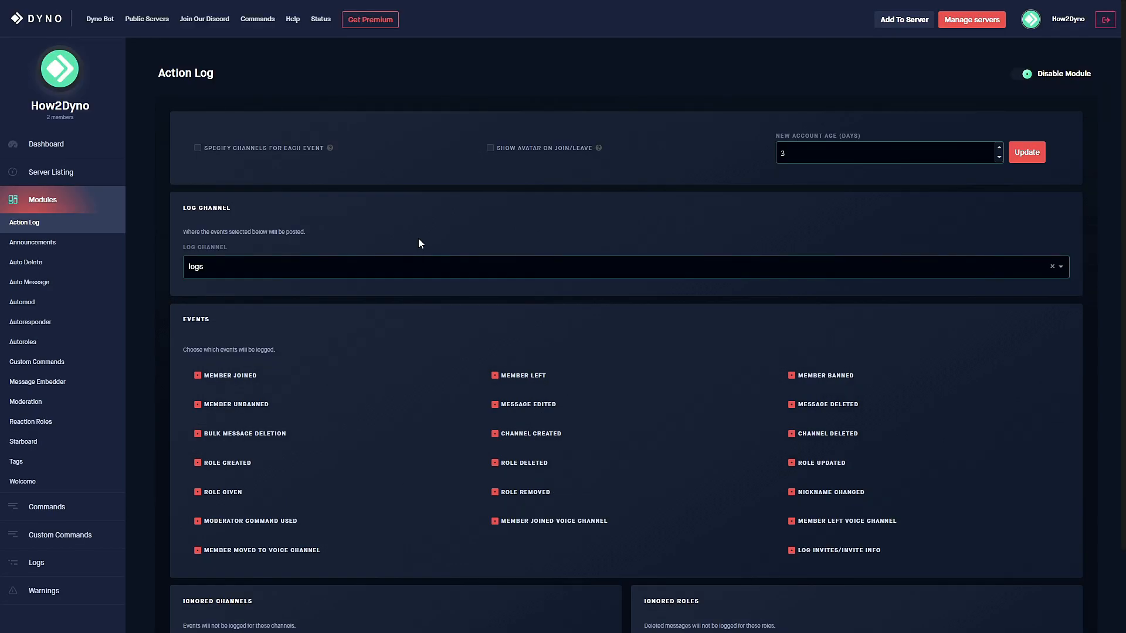
pyautogui.scroll(-2, 258, 410)
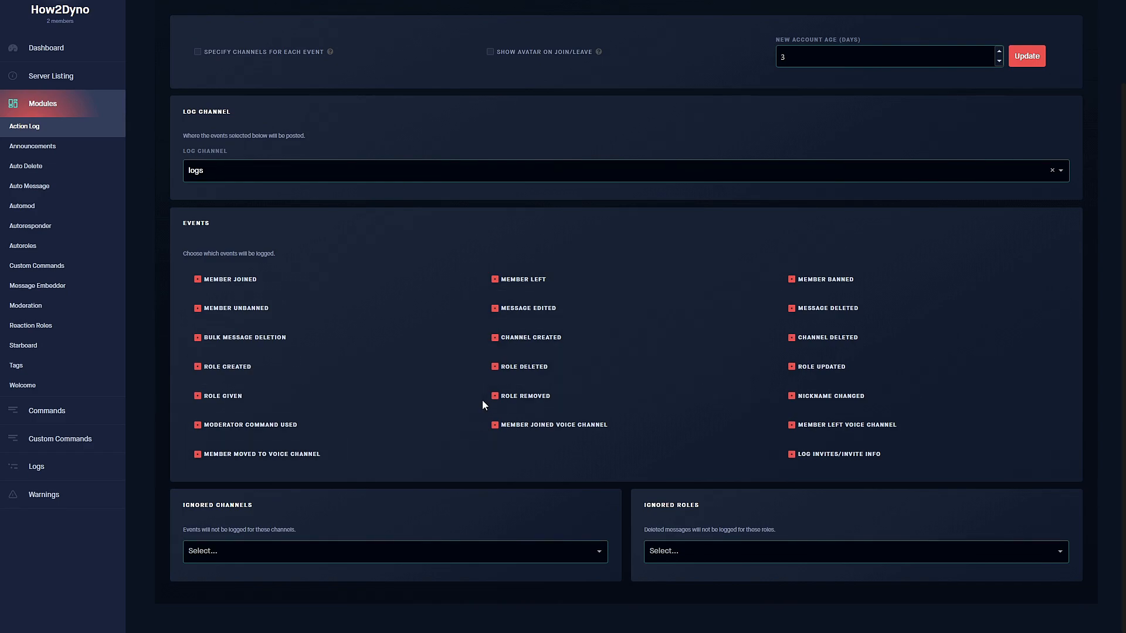
pyautogui.scroll(1, 482, 400)
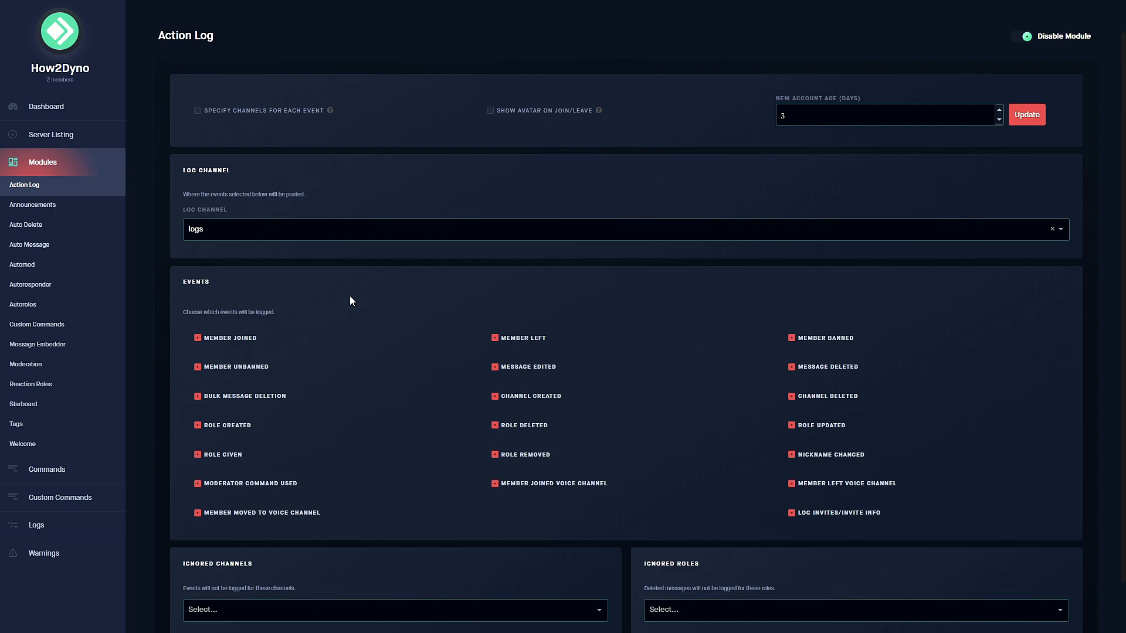
# Enable Announcements with join, leave and ban messages, keeping join messages out of DMs.
pyautogui.click(87, 213)
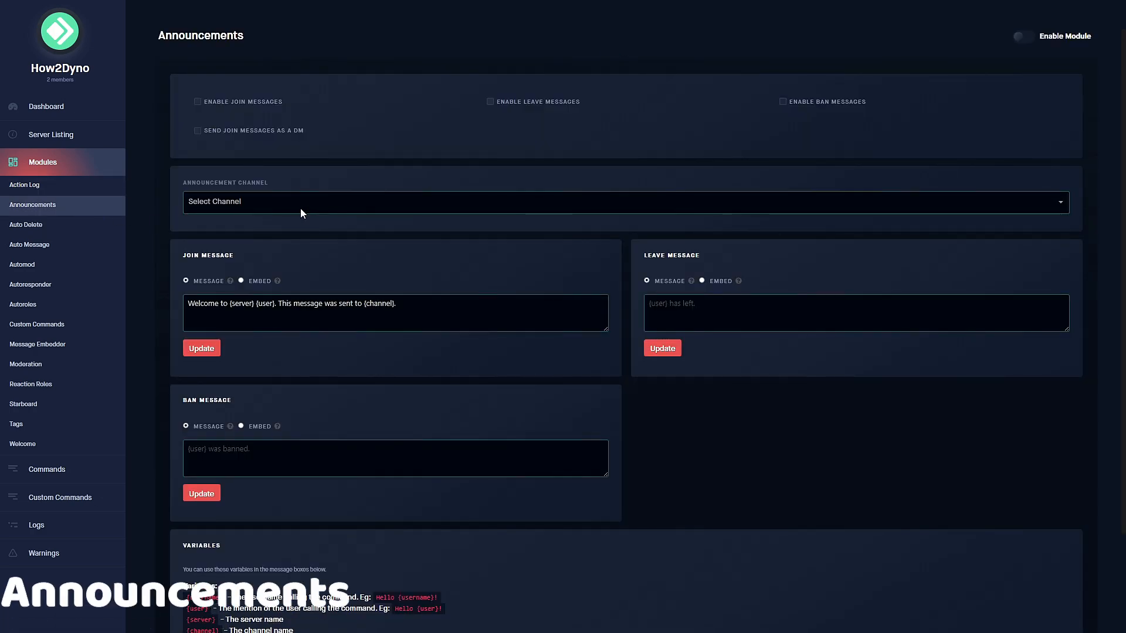
pyautogui.scroll(1, 300, 209)
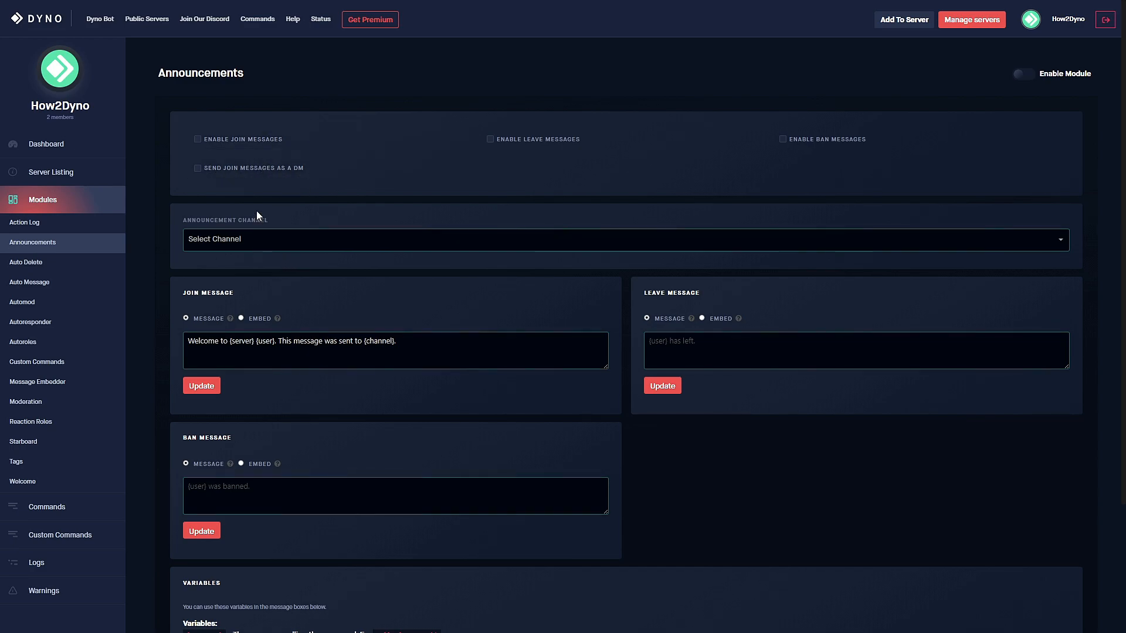
pyautogui.click(1027, 74)
pyautogui.click(197, 140)
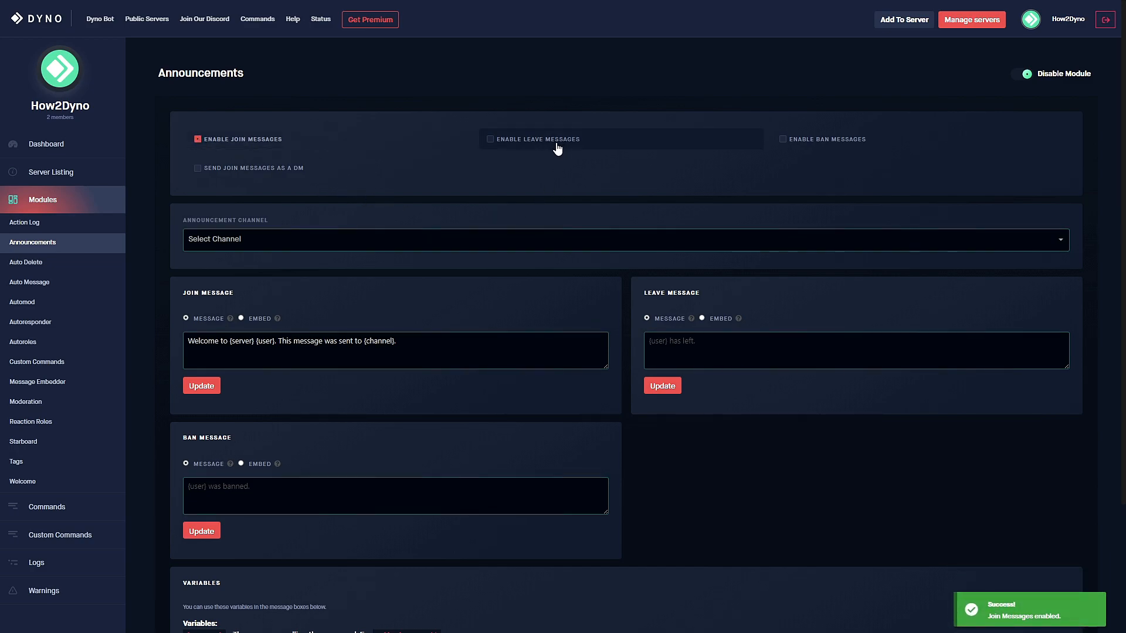
pyautogui.click(532, 145)
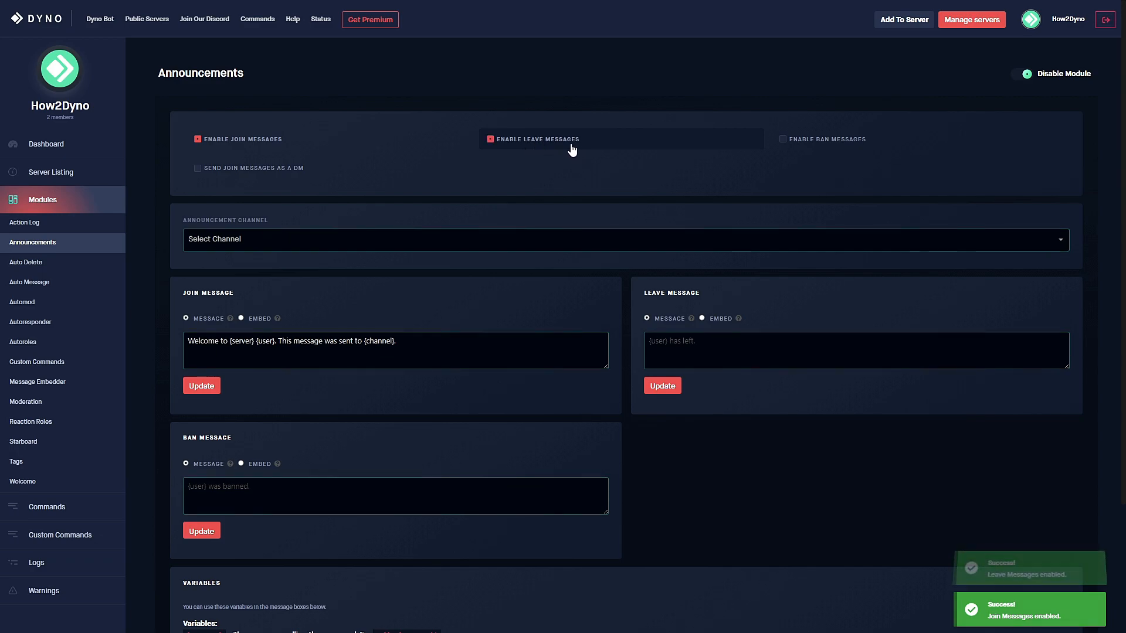
pyautogui.click(807, 143)
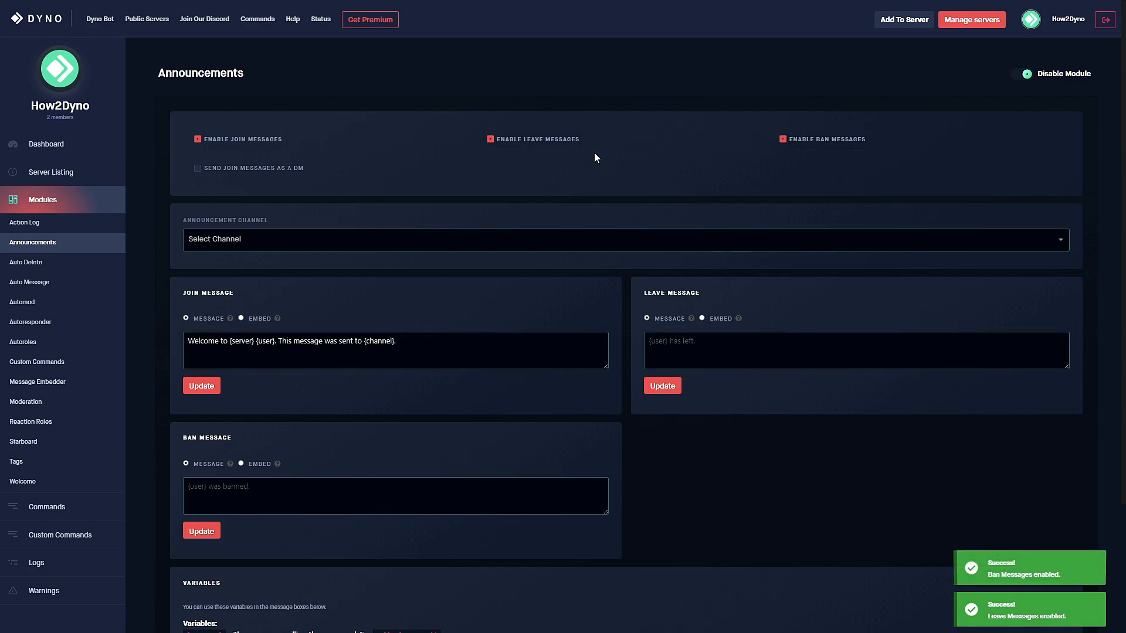
pyautogui.click(227, 170)
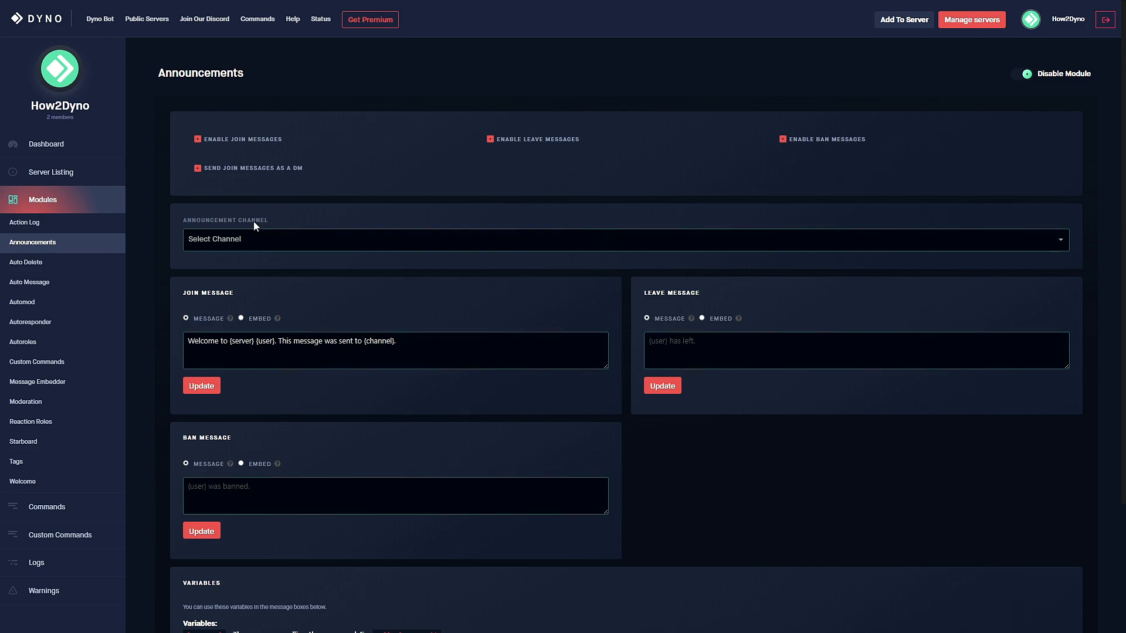
pyautogui.click(224, 171)
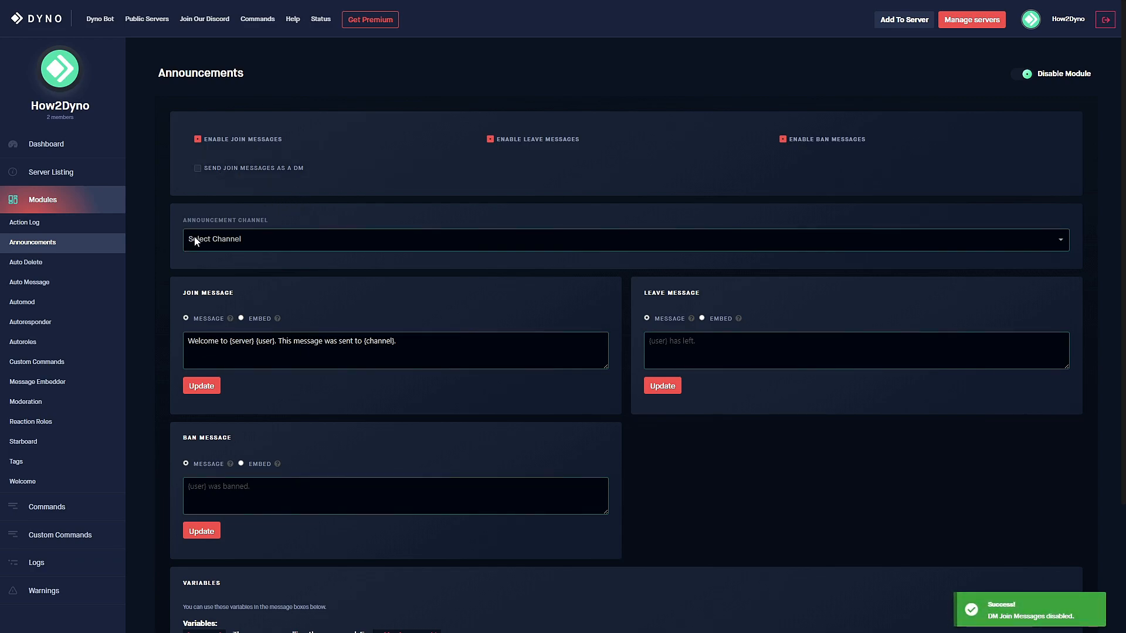
# Post announcements to the welcome channel and make the join message an embed.
pyautogui.click(196, 241)
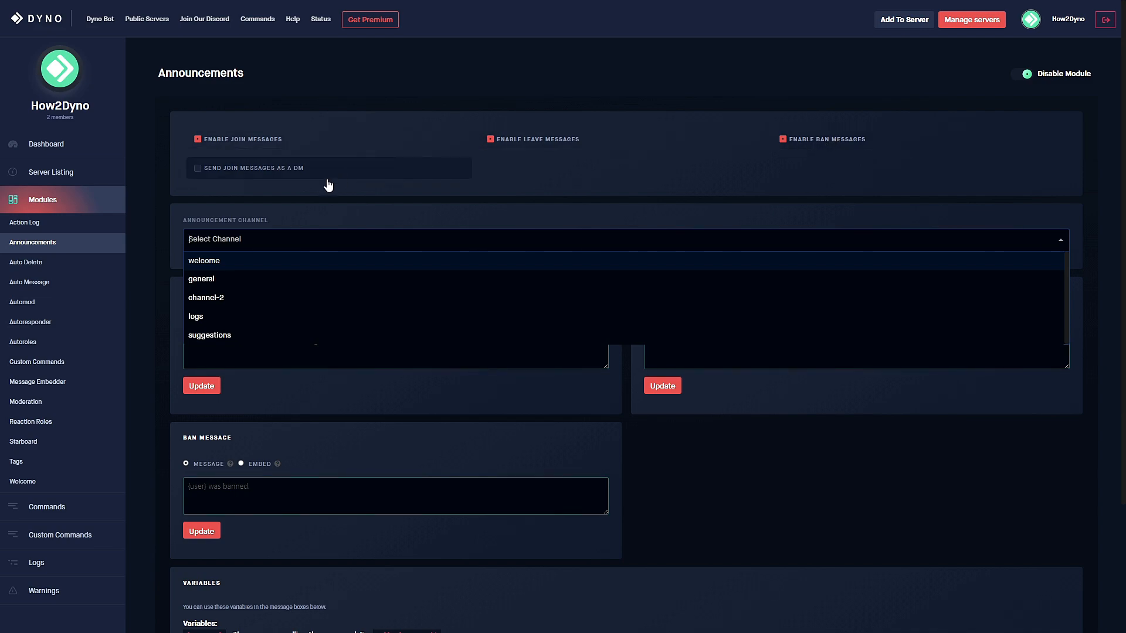
pyautogui.click(213, 263)
pyautogui.scroll(-1, 328, 293)
pyautogui.click(394, 297)
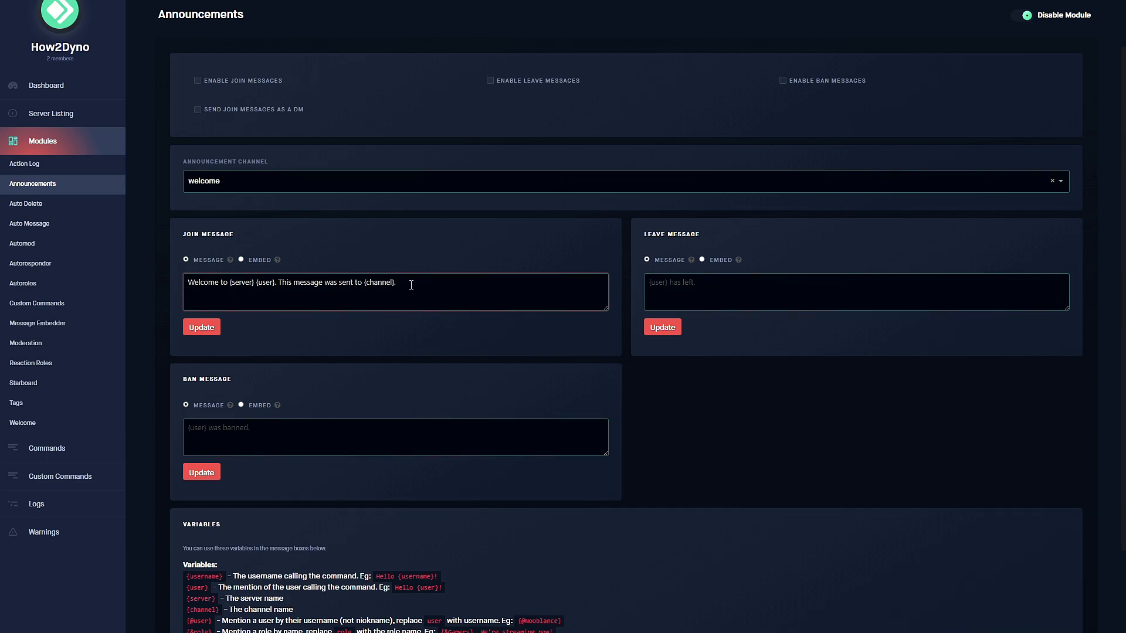
pyautogui.click(239, 259)
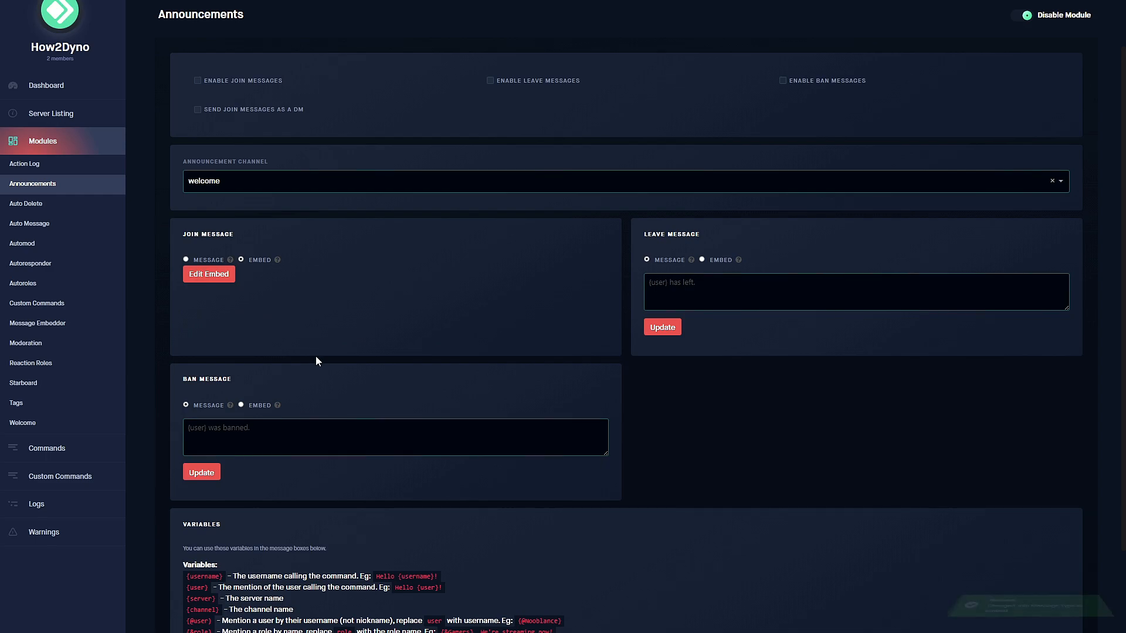
# Close the embed editor unchanged and set the join message back to Message format.
pyautogui.click(207, 276)
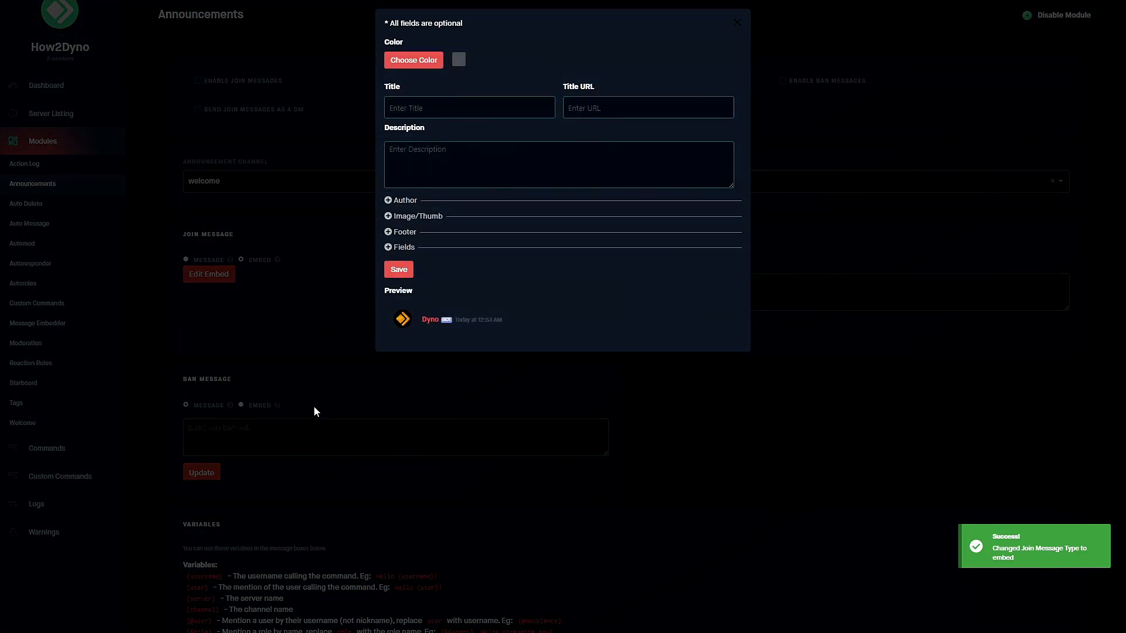
pyautogui.click(505, 105)
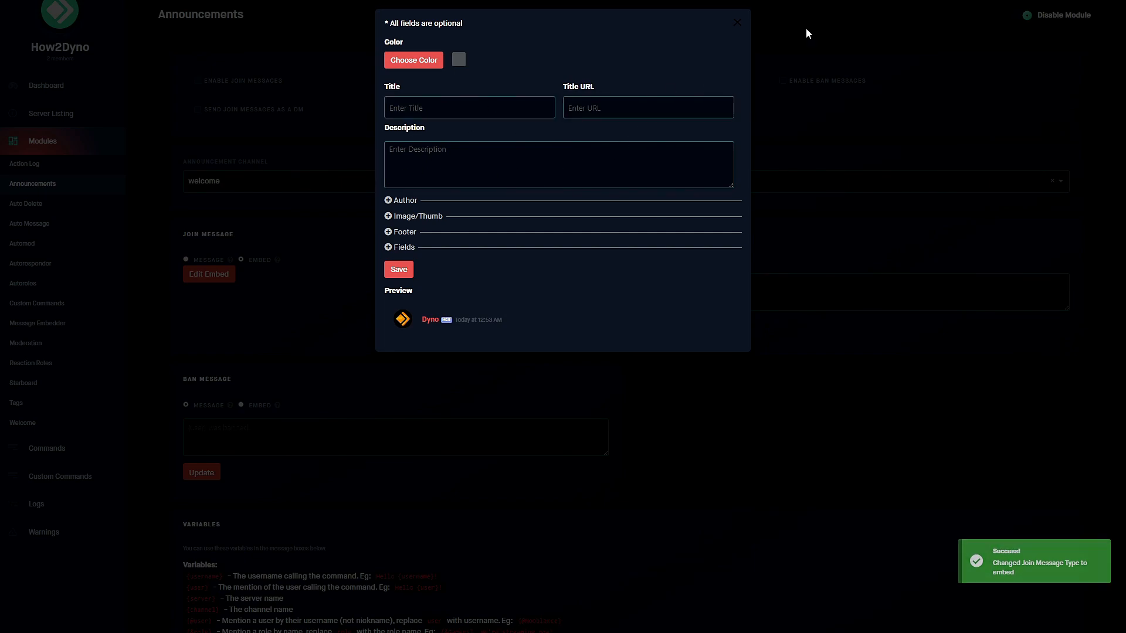
pyautogui.click(737, 23)
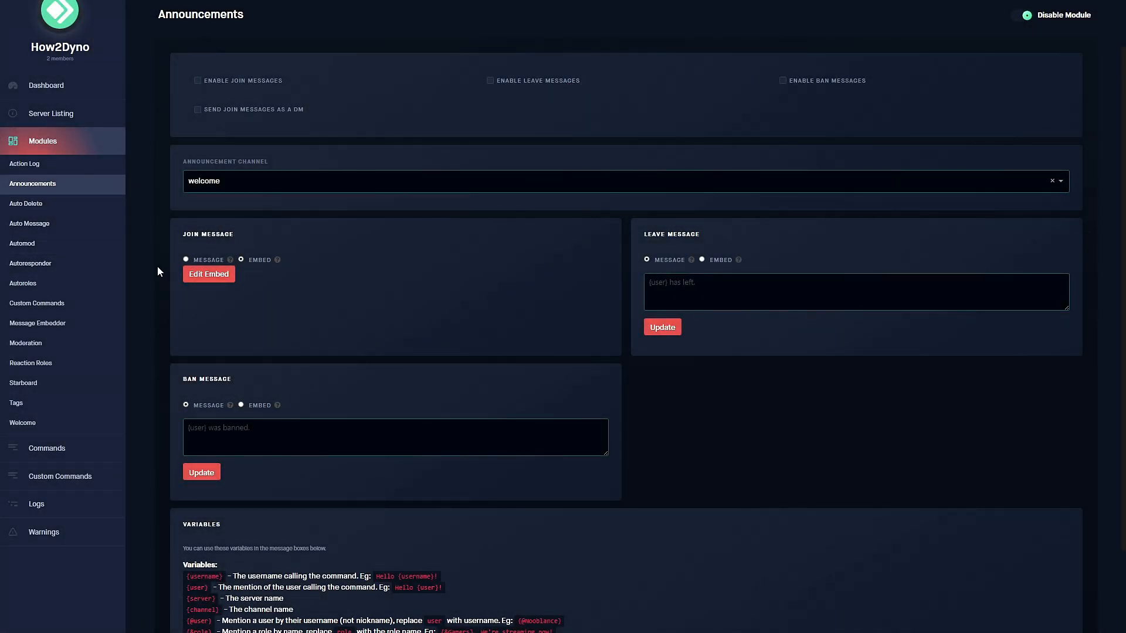
pyautogui.click(187, 260)
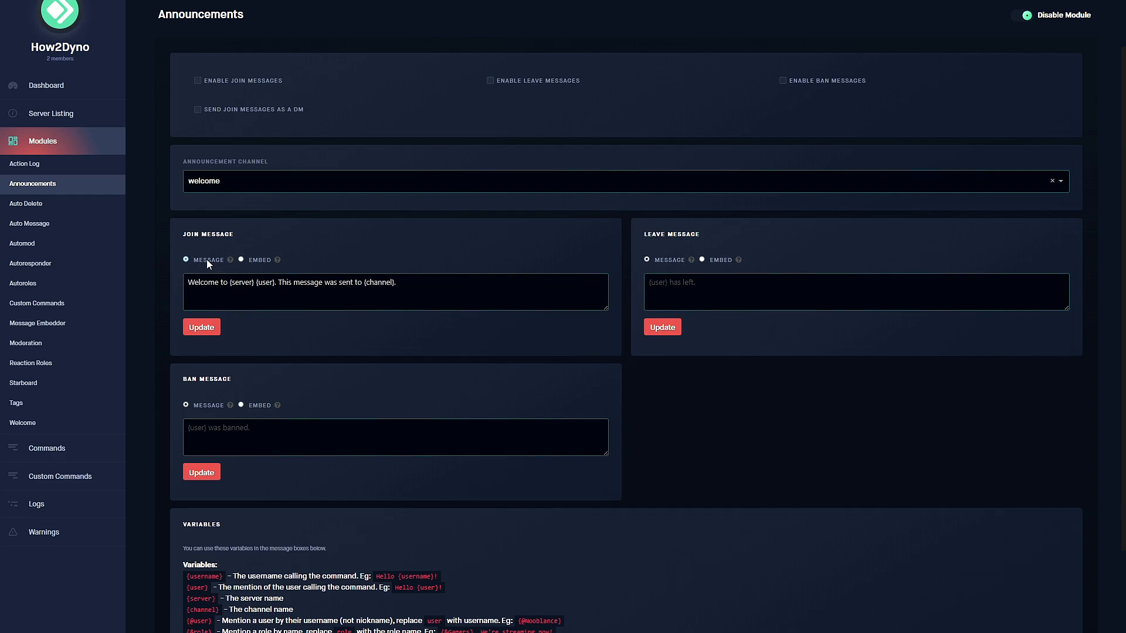
# Save the plain join message, then type and erase a test leave message.
pyautogui.click(203, 330)
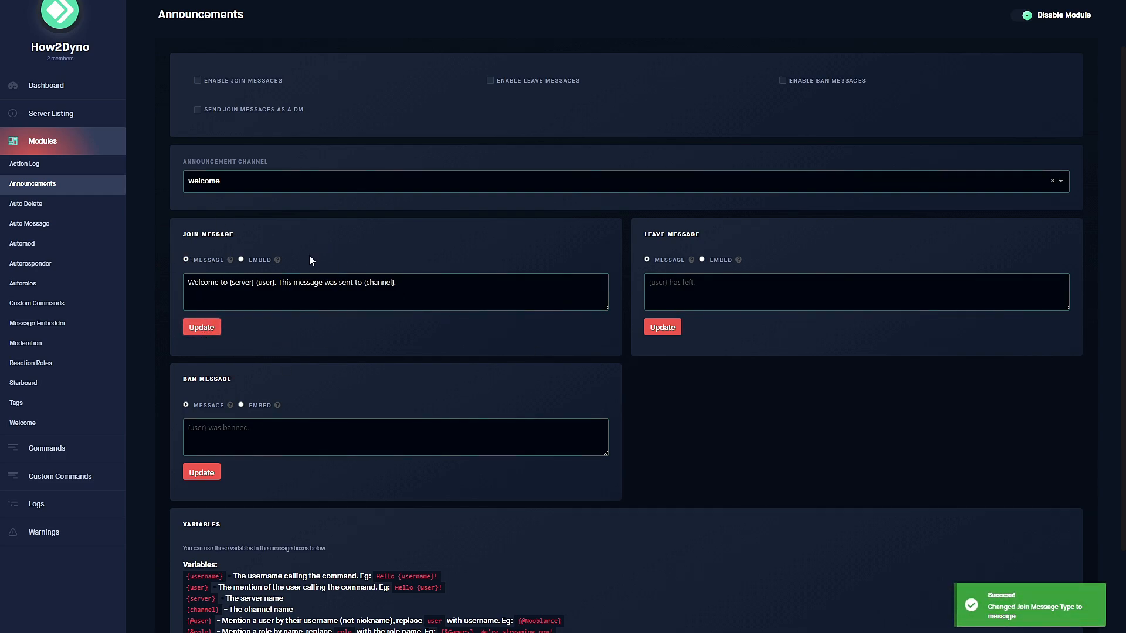
pyautogui.click(729, 286)
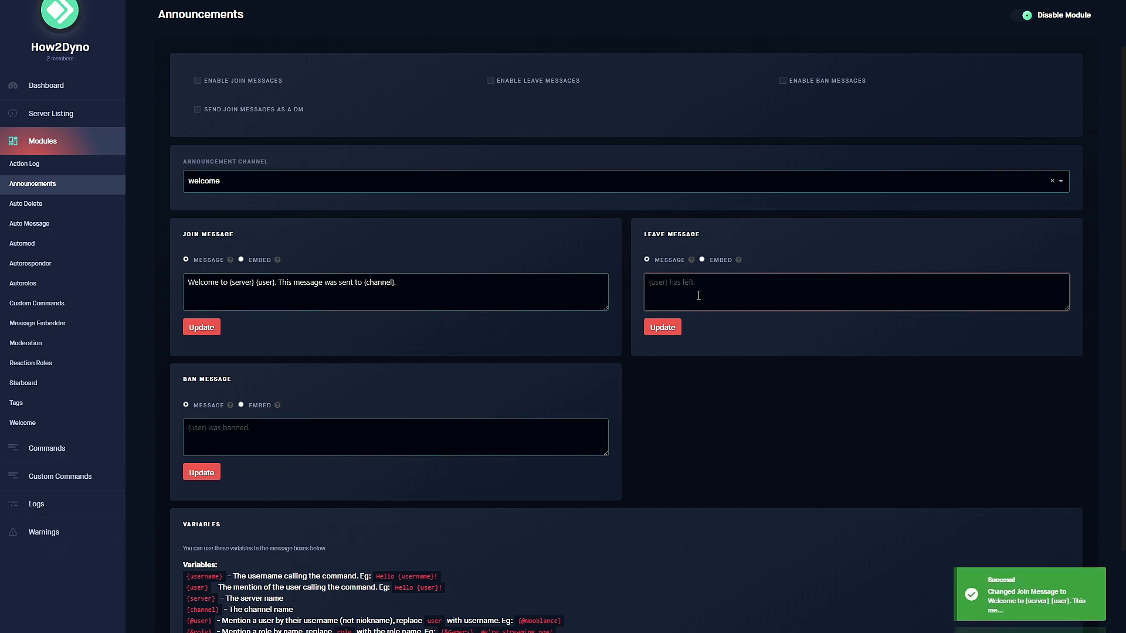
pyautogui.write('Us')
pyautogui.press('BackSpace')
pyautogui.press('BackSpace')
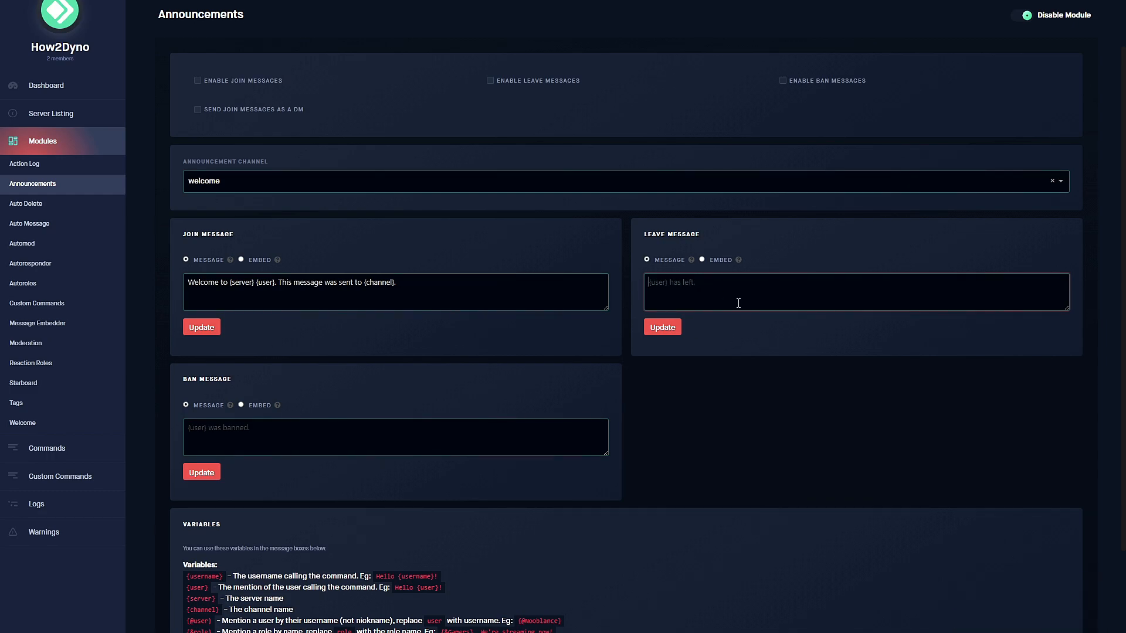
pyautogui.click(277, 424)
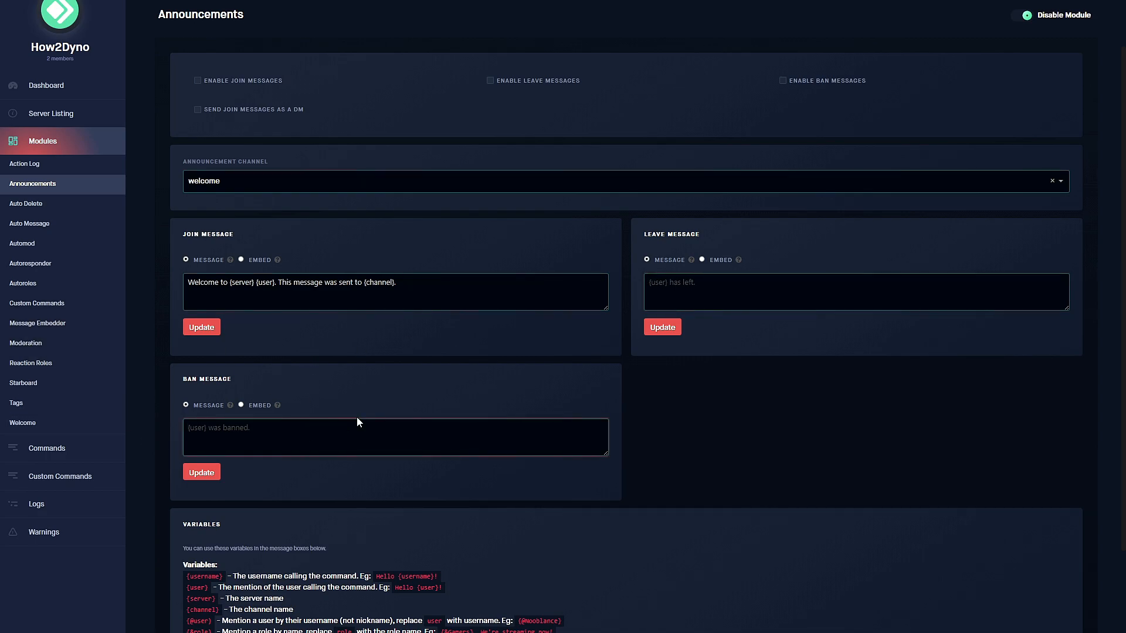
pyautogui.scroll(1, 352, 414)
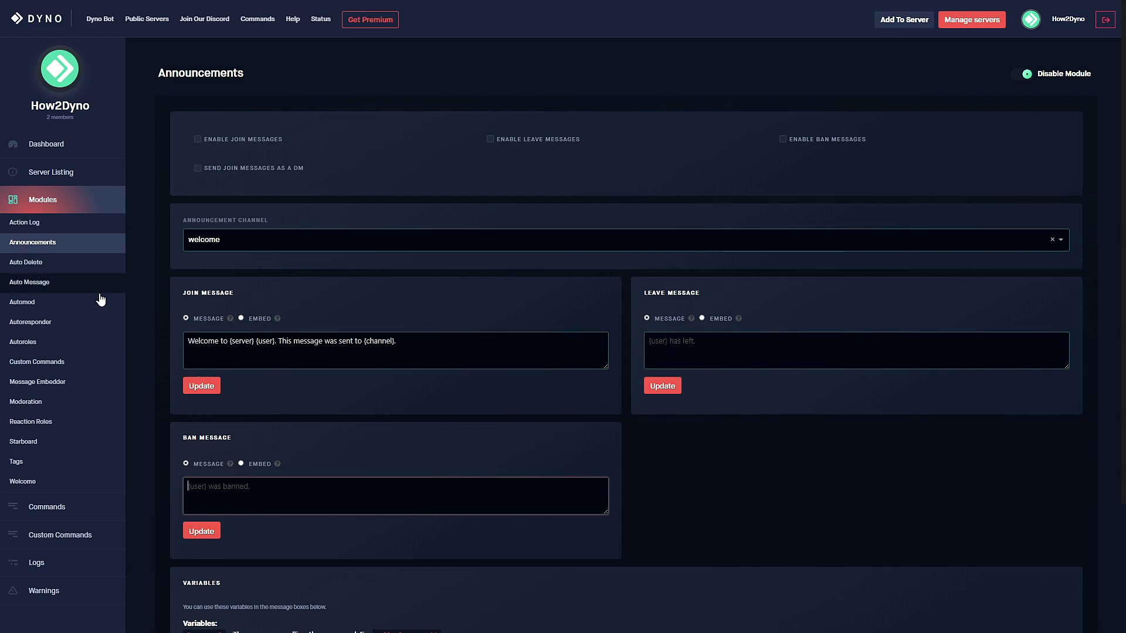
# Open the Moderation module and set its log channel to logs.
pyautogui.click(58, 402)
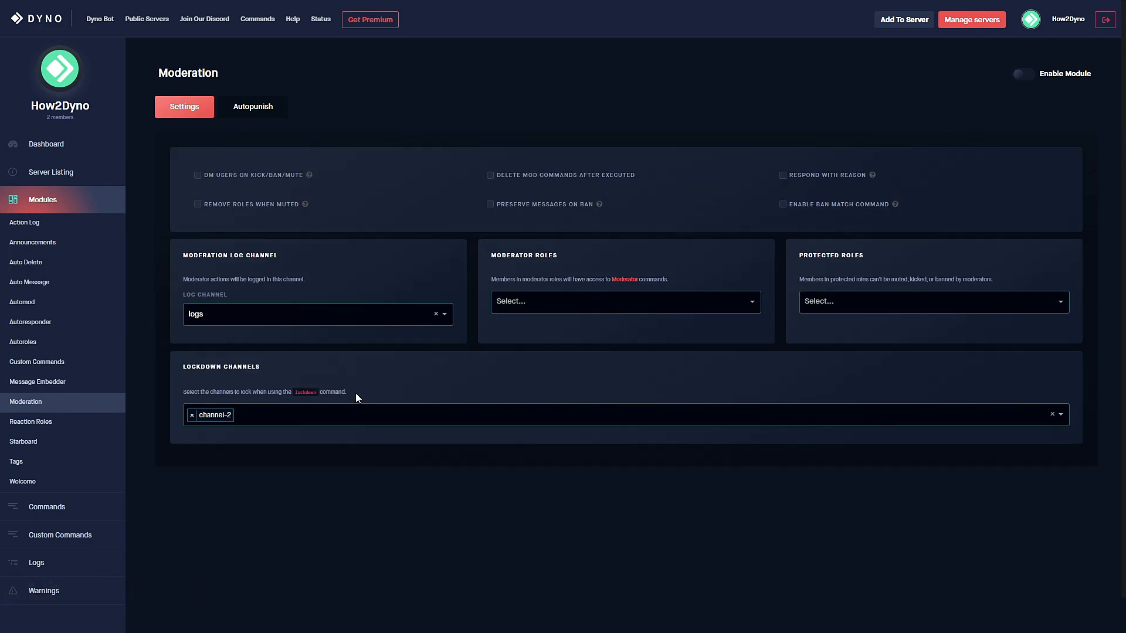
pyautogui.click(436, 313)
pyautogui.click(438, 313)
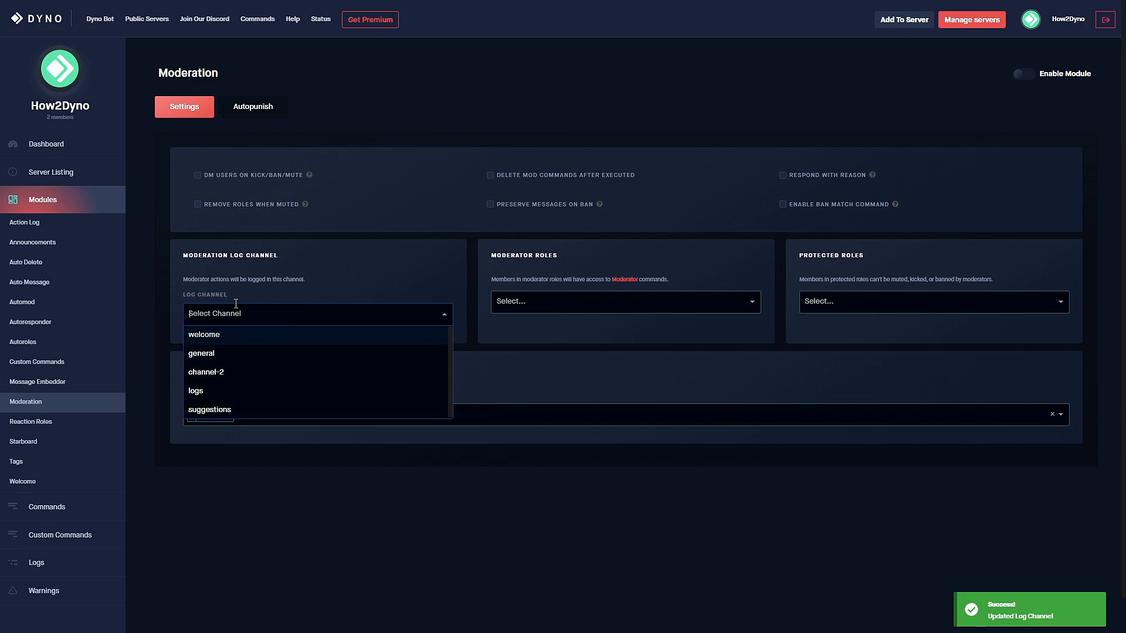
pyautogui.click(243, 390)
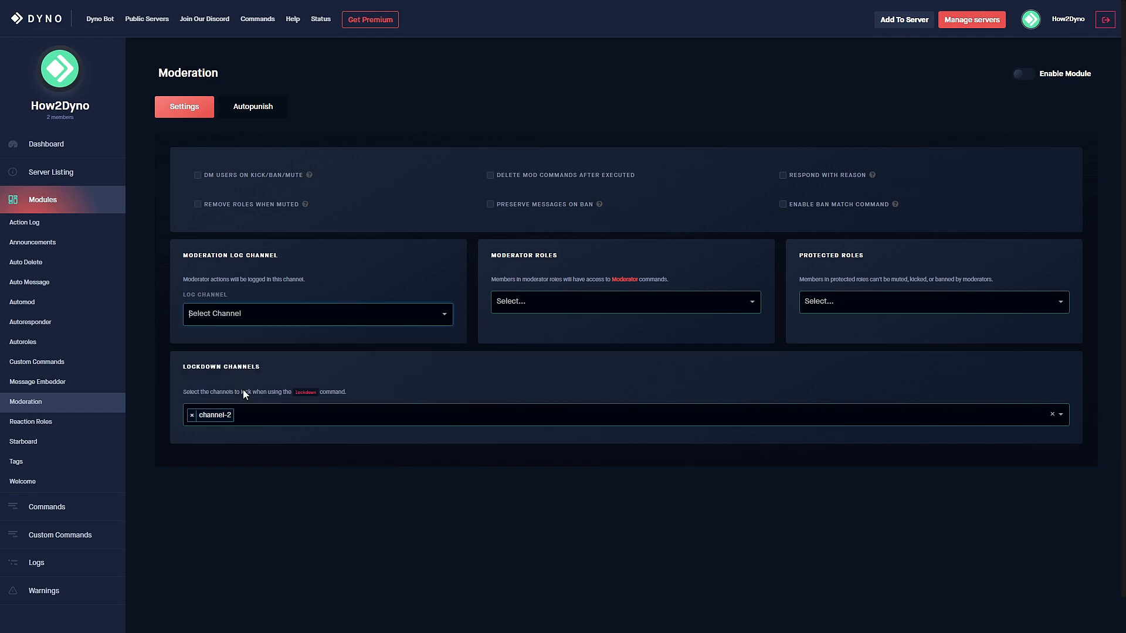
pyautogui.click(258, 309)
pyautogui.click(211, 391)
pyautogui.click(588, 301)
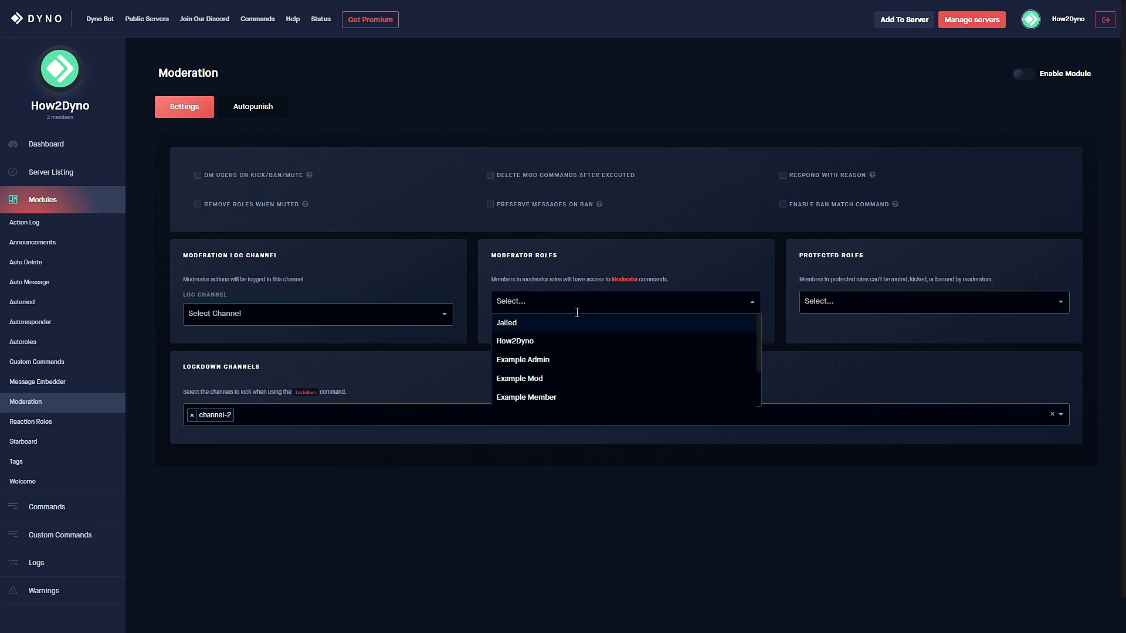
# Add Example Mod as moderator role; enable DM-on-kick/ban/mute and remove-roles-when-muted.
pyautogui.click(560, 378)
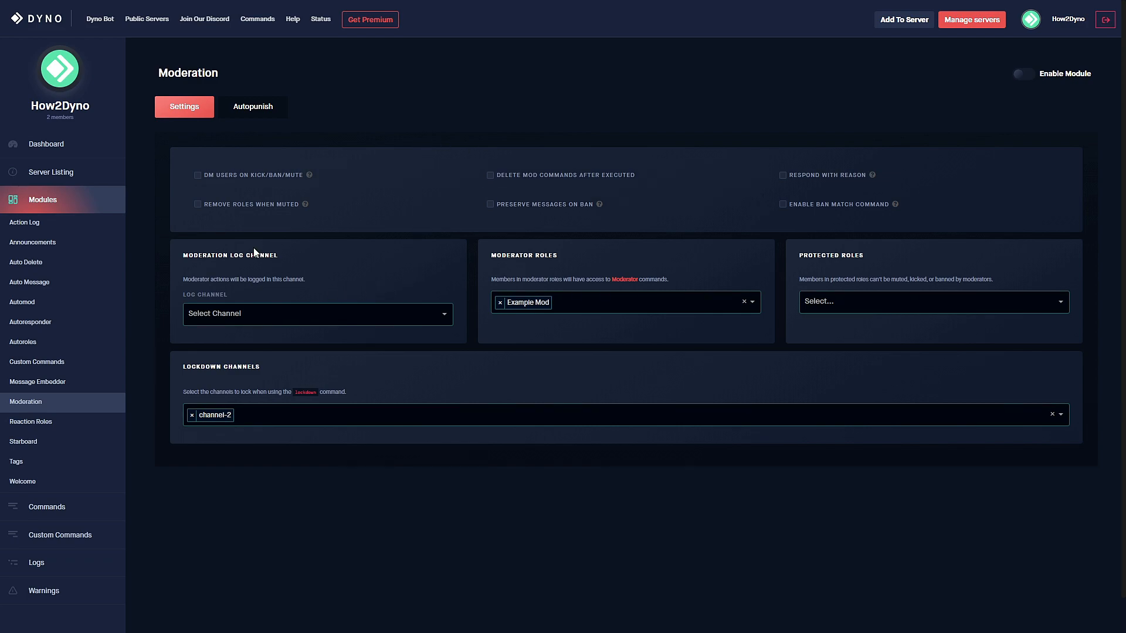
pyautogui.click(203, 178)
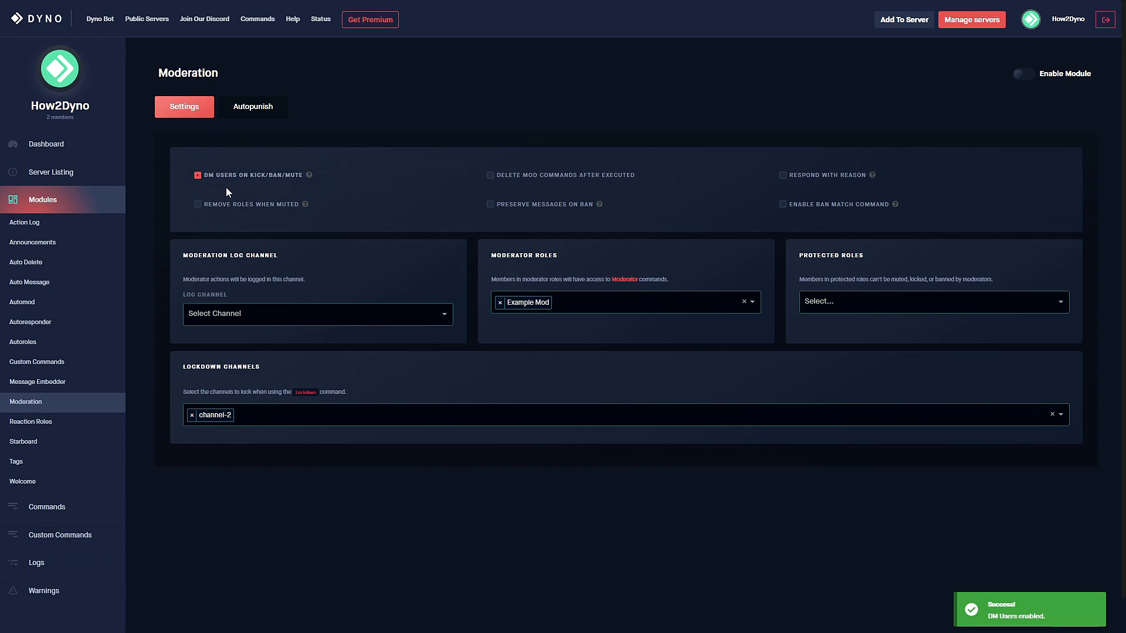
pyautogui.click(197, 206)
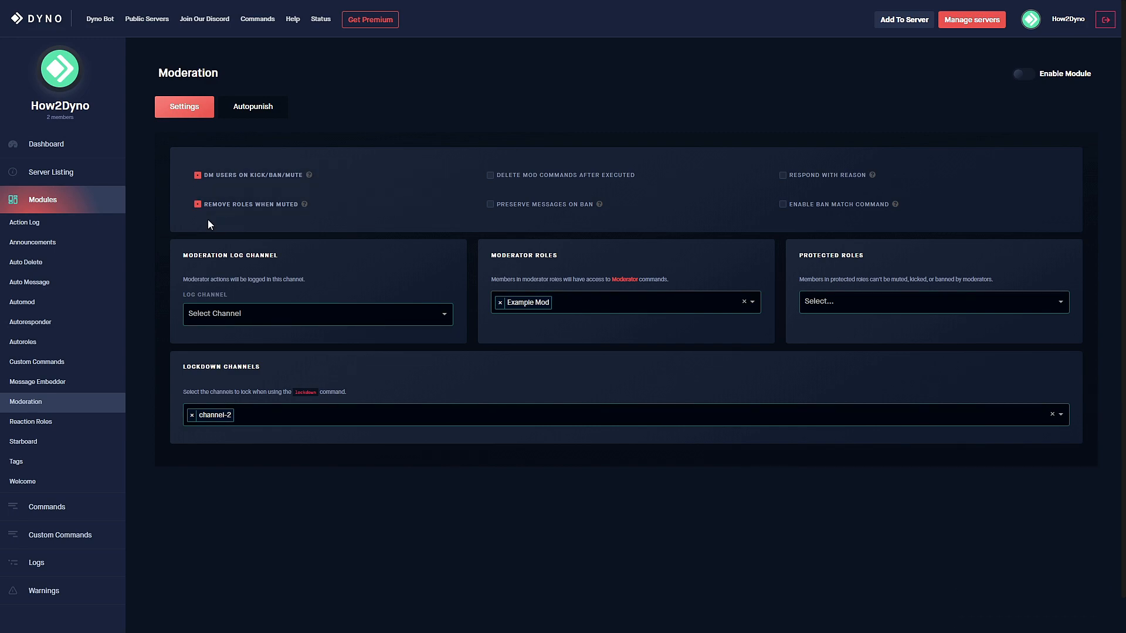
# Tick 'Delete mod commands after executed' and enable the Moderation module.
pyautogui.click(503, 177)
pyautogui.click(1019, 71)
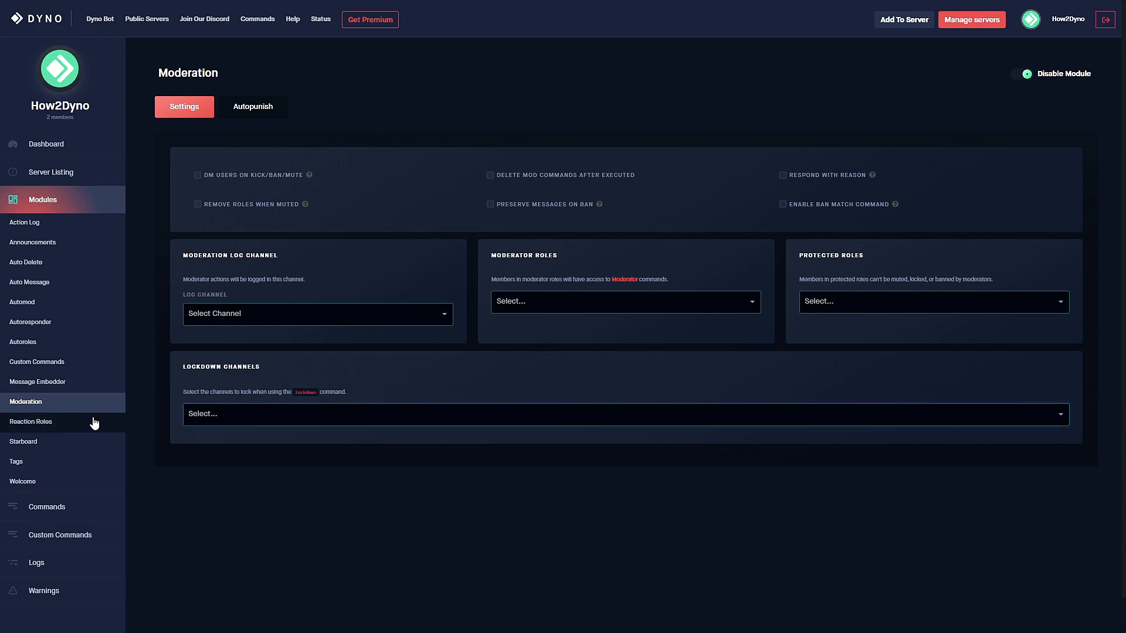
# In Automod, keep logs as the log channel and turn on Enable Automute.
pyautogui.click(84, 306)
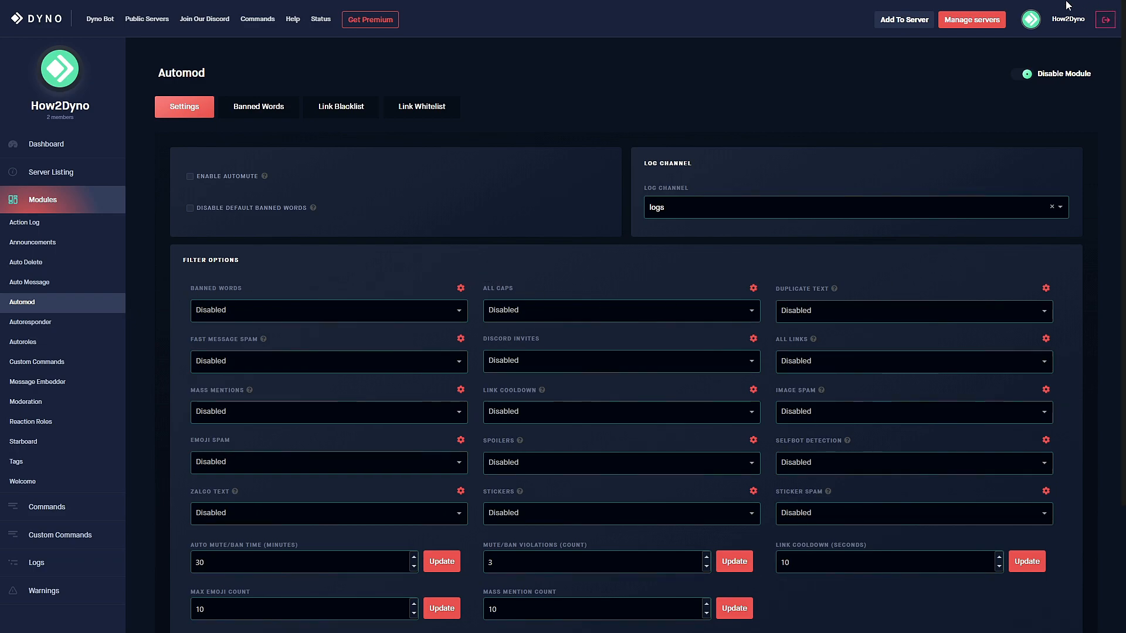
pyautogui.click(766, 211)
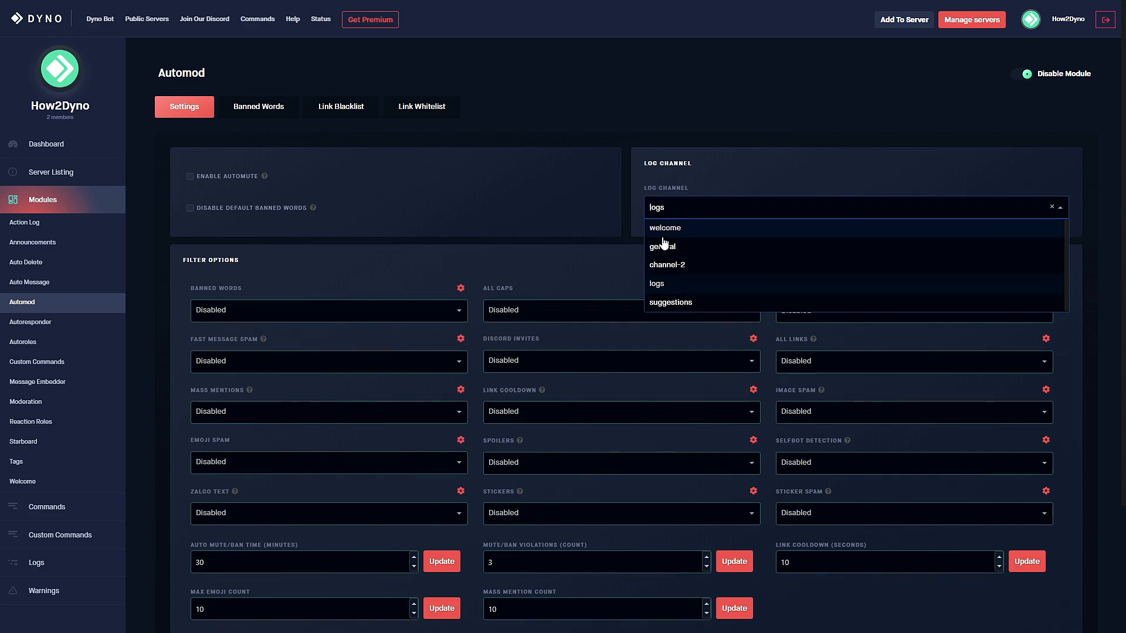
pyautogui.click(668, 285)
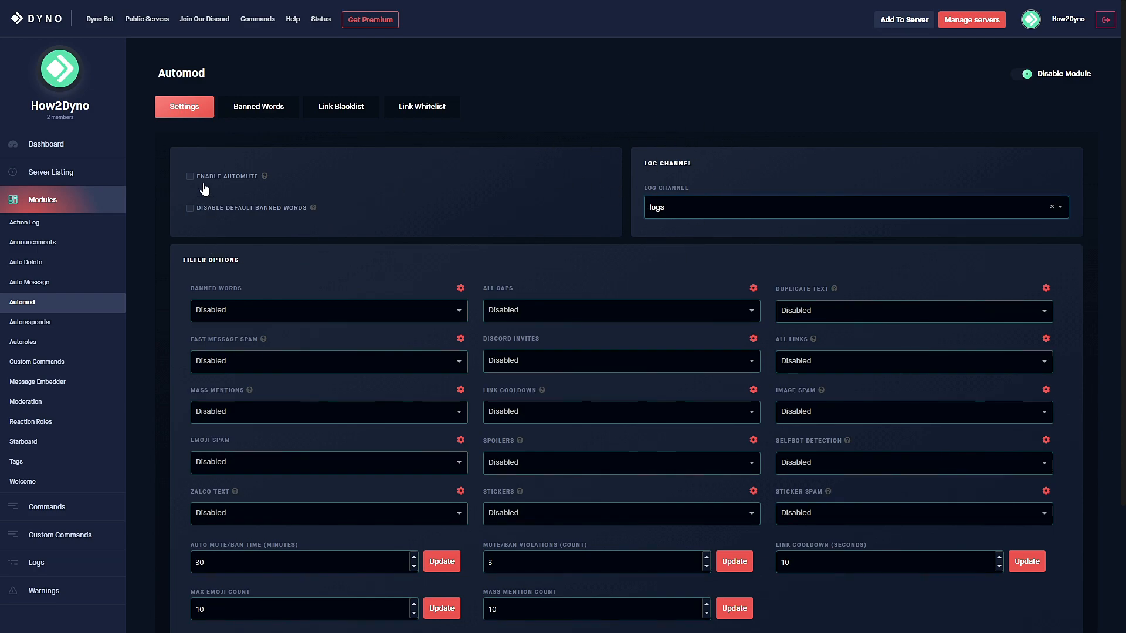
pyautogui.click(189, 176)
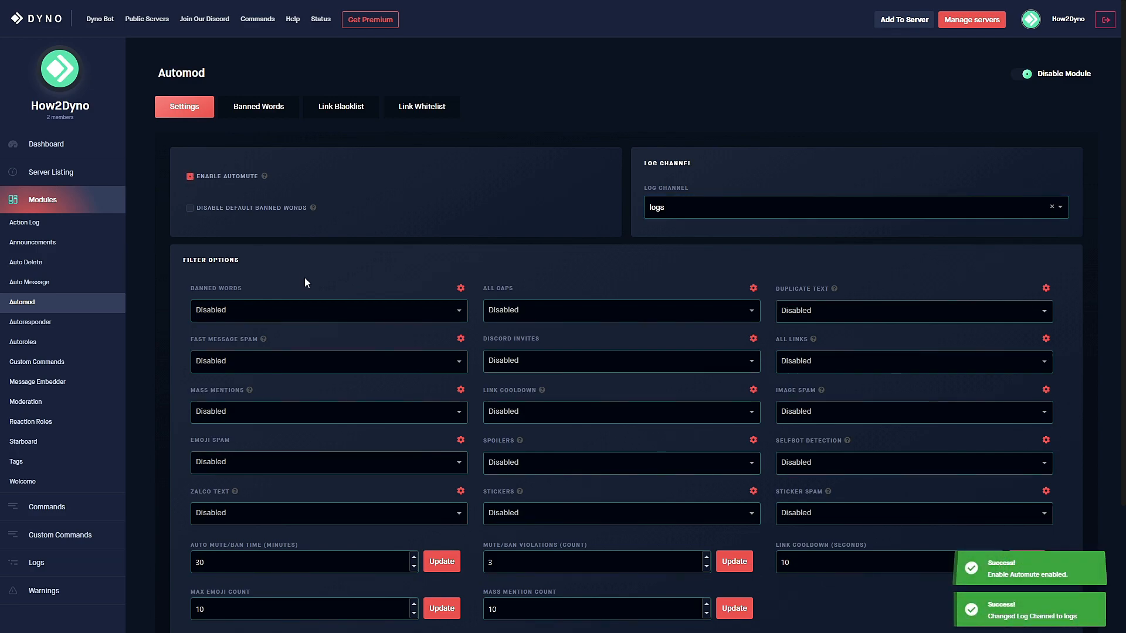
pyautogui.scroll(-1, 301, 272)
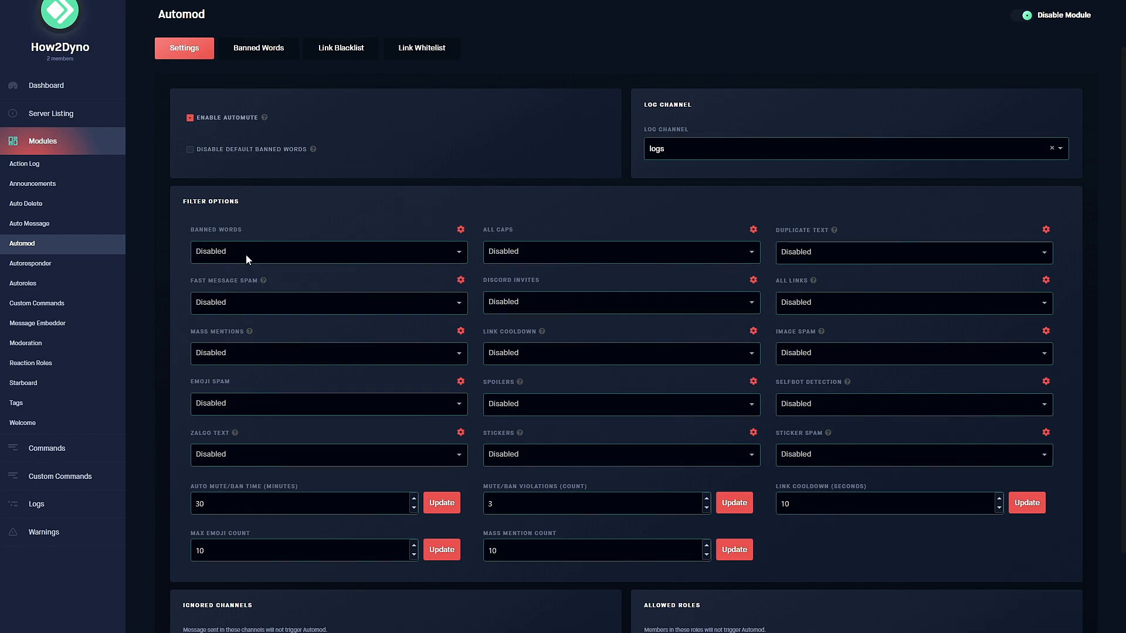
# Change the Auto Mute/Ban Time from 30 to 60 minutes and update it.
pyautogui.scroll(1, 246, 255)
pyautogui.scroll(-2, 334, 259)
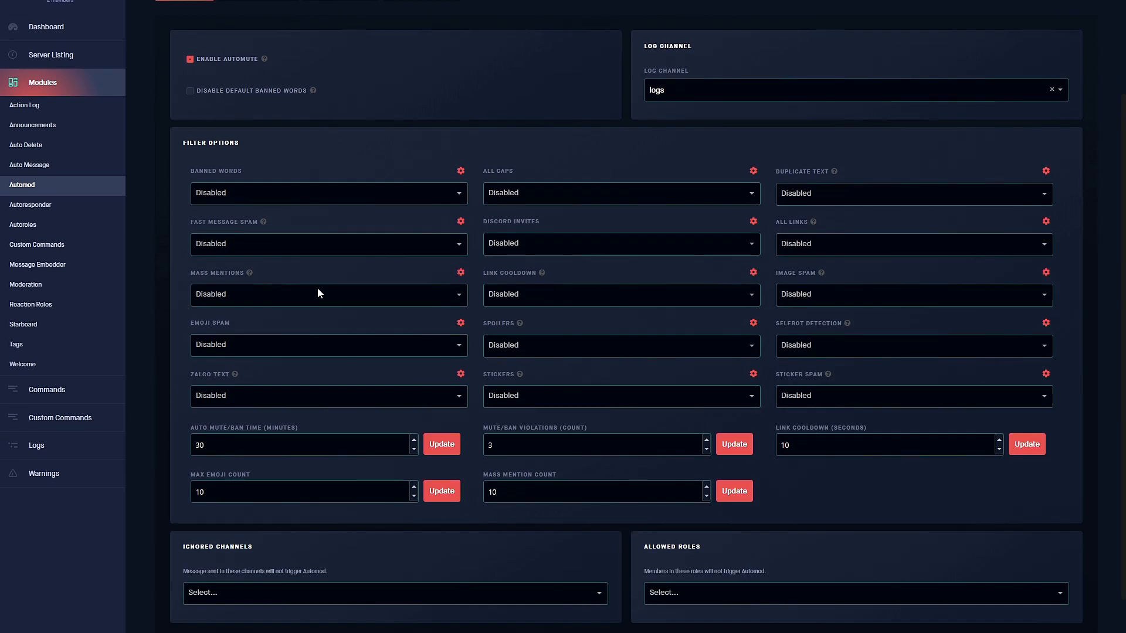
pyautogui.scroll(-1, 273, 200)
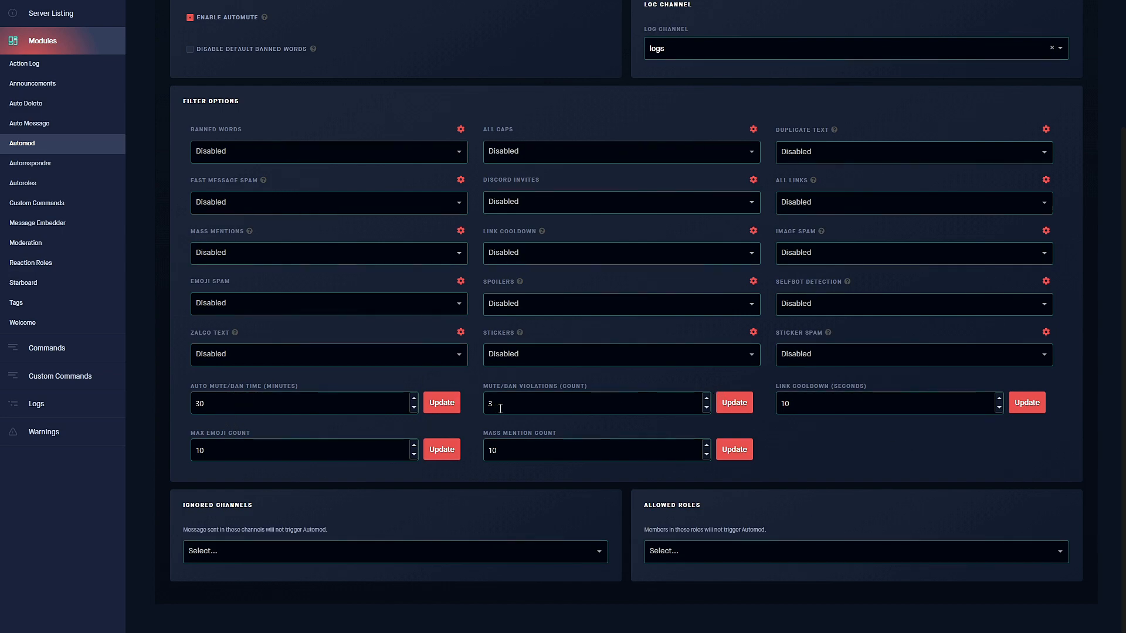
pyautogui.click(290, 403)
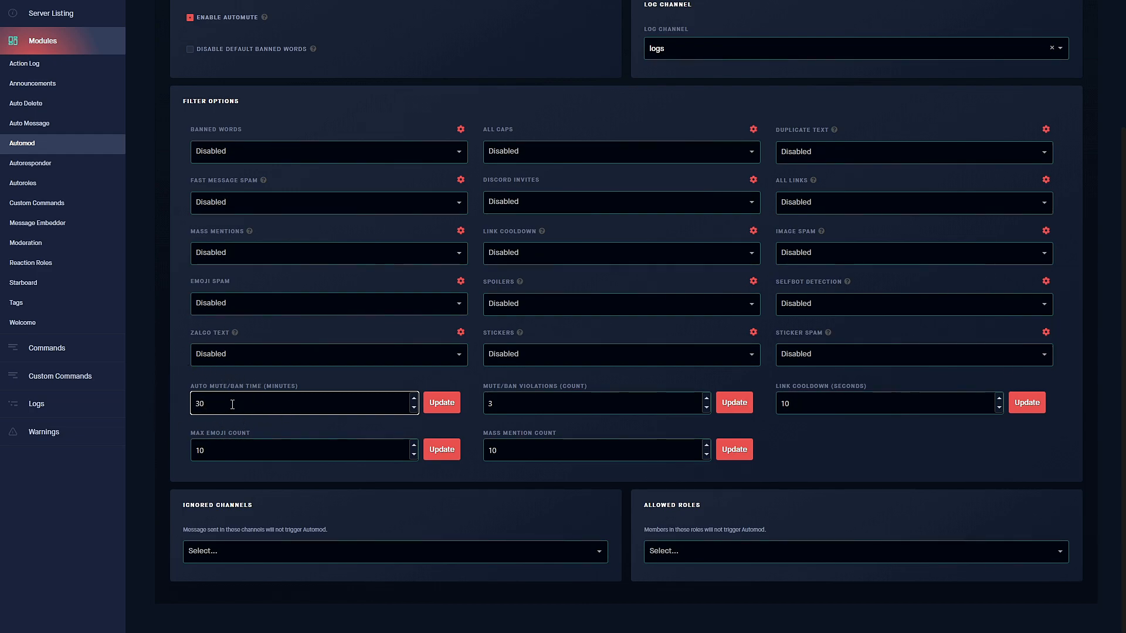
pyautogui.press('BackSpace')
pyautogui.press('BackSpace')
pyautogui.write('1')
pyautogui.click(446, 406)
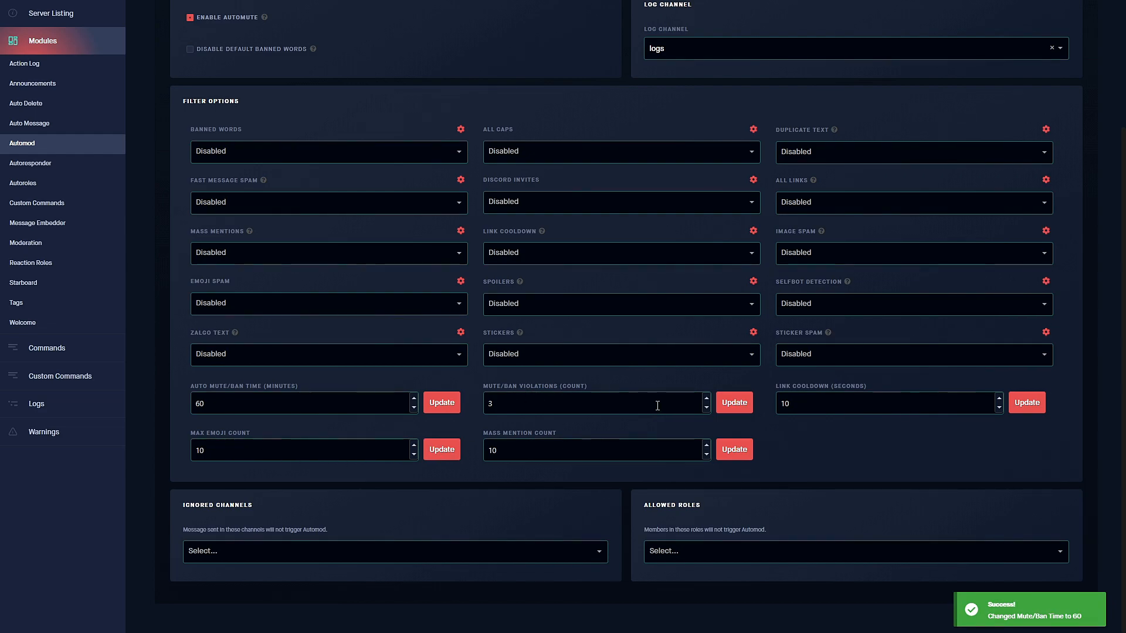
pyautogui.scroll(2, 273, 217)
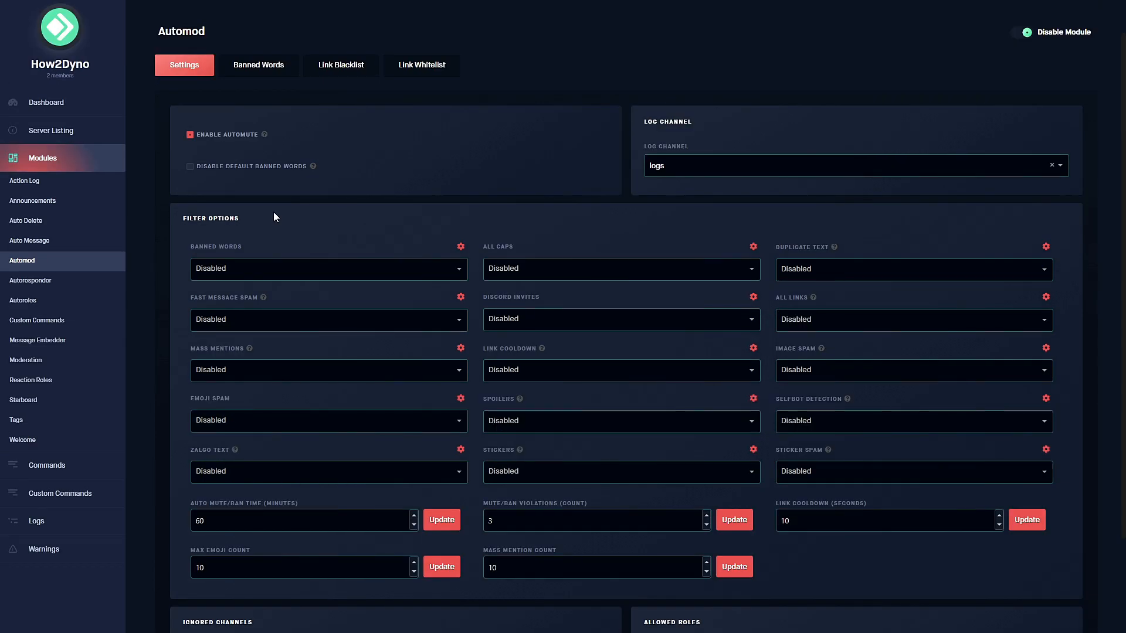
# Give the Banned Words filter the actions Delete, Warn and Auto Mute.
pyautogui.click(203, 267)
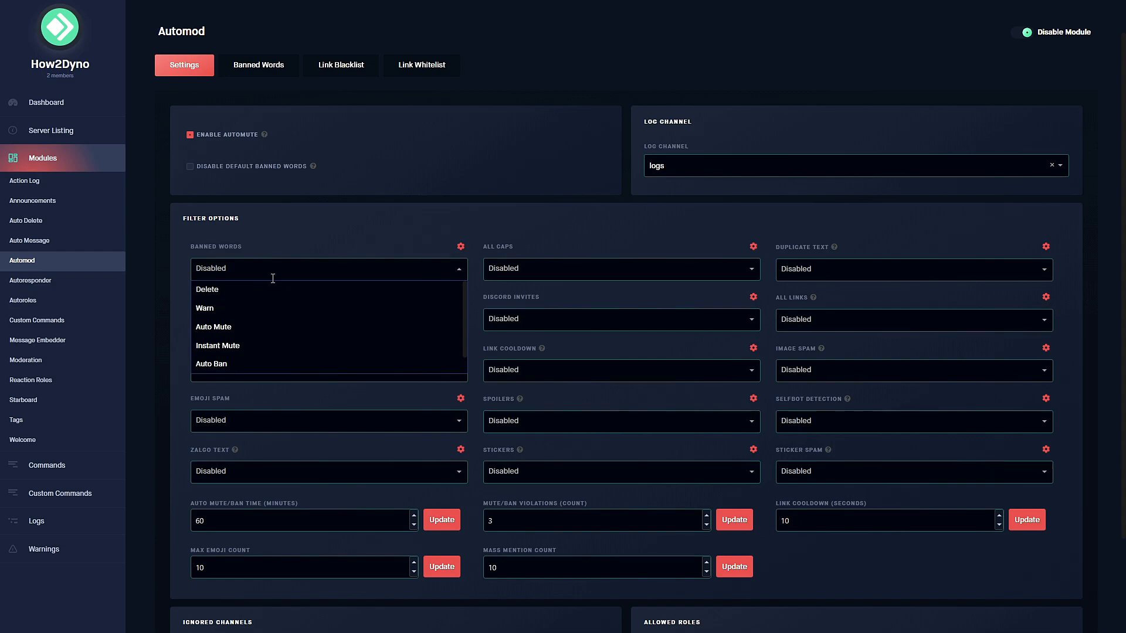
pyautogui.click(218, 291)
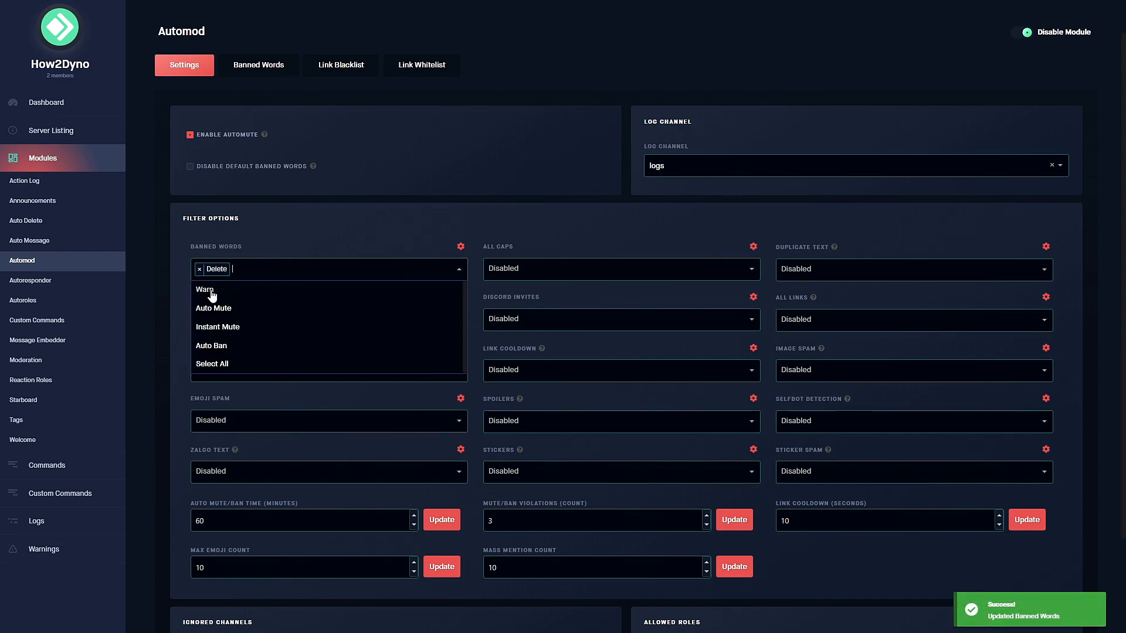
pyautogui.click(212, 293)
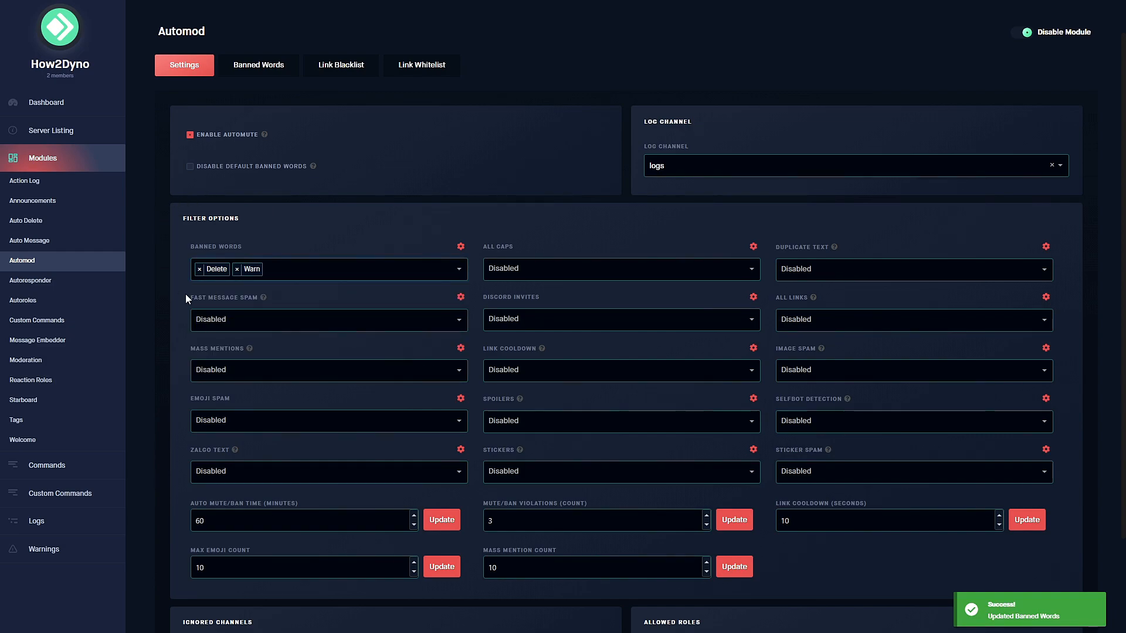
pyautogui.click(357, 270)
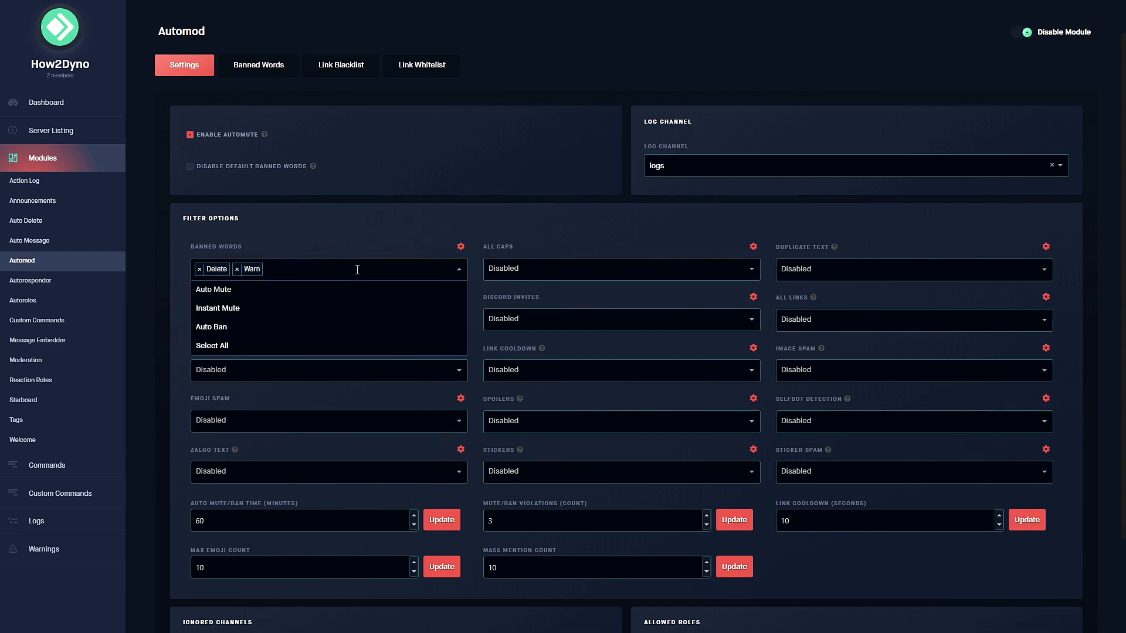
pyautogui.click(222, 290)
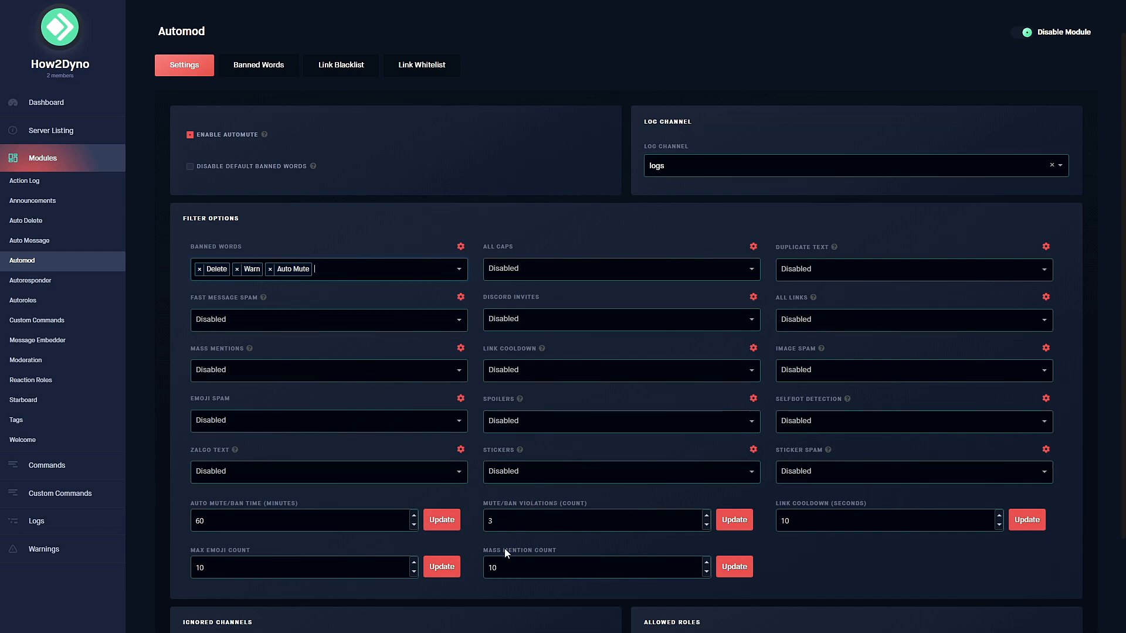
pyautogui.click(379, 259)
pyautogui.click(328, 287)
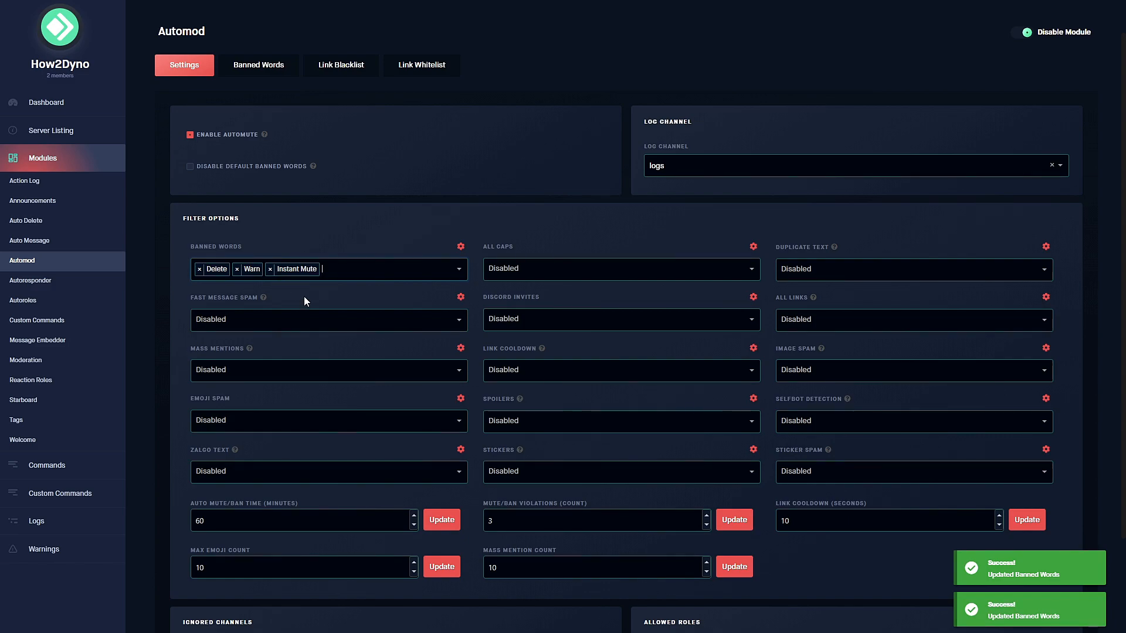
pyautogui.click(270, 269)
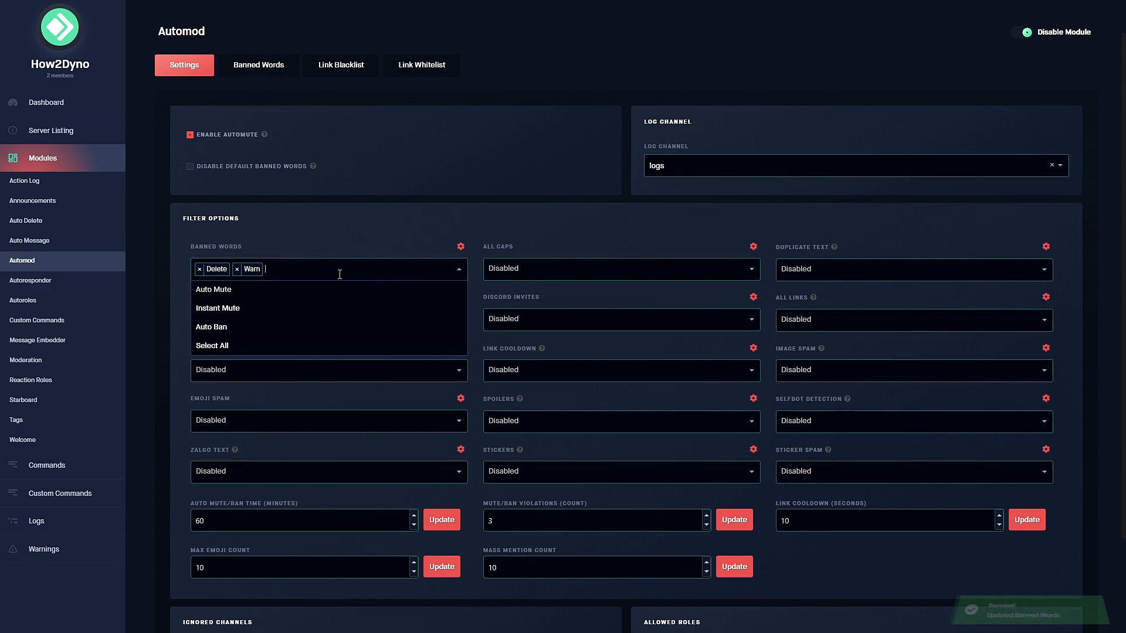
pyautogui.click(234, 289)
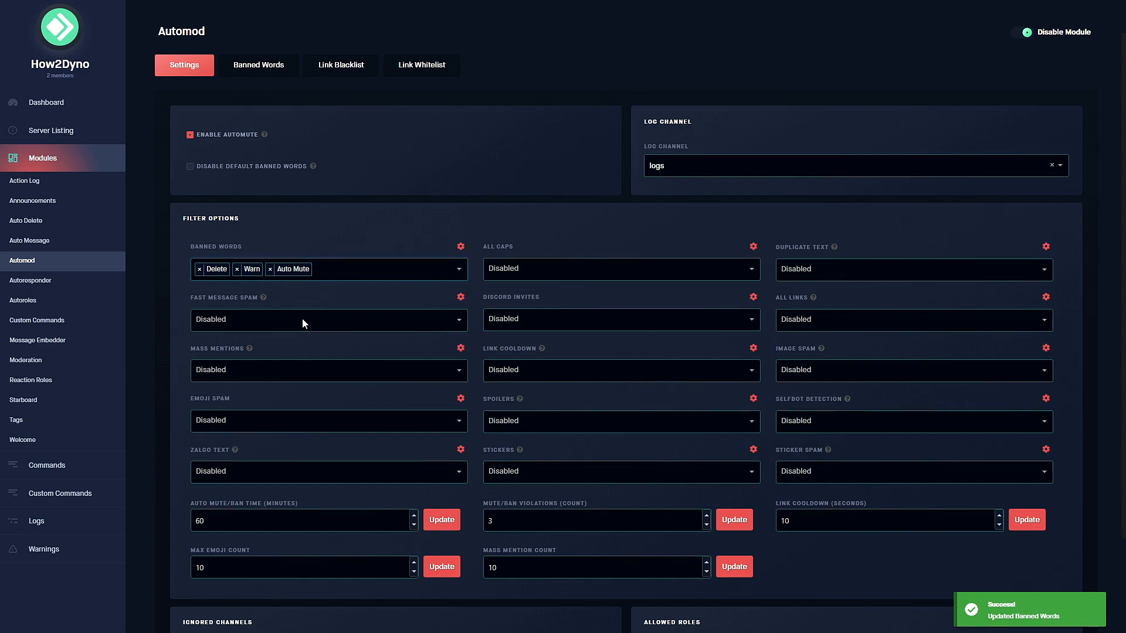
# Add Delete as a Fast Message Spam action.
pyautogui.click(239, 320)
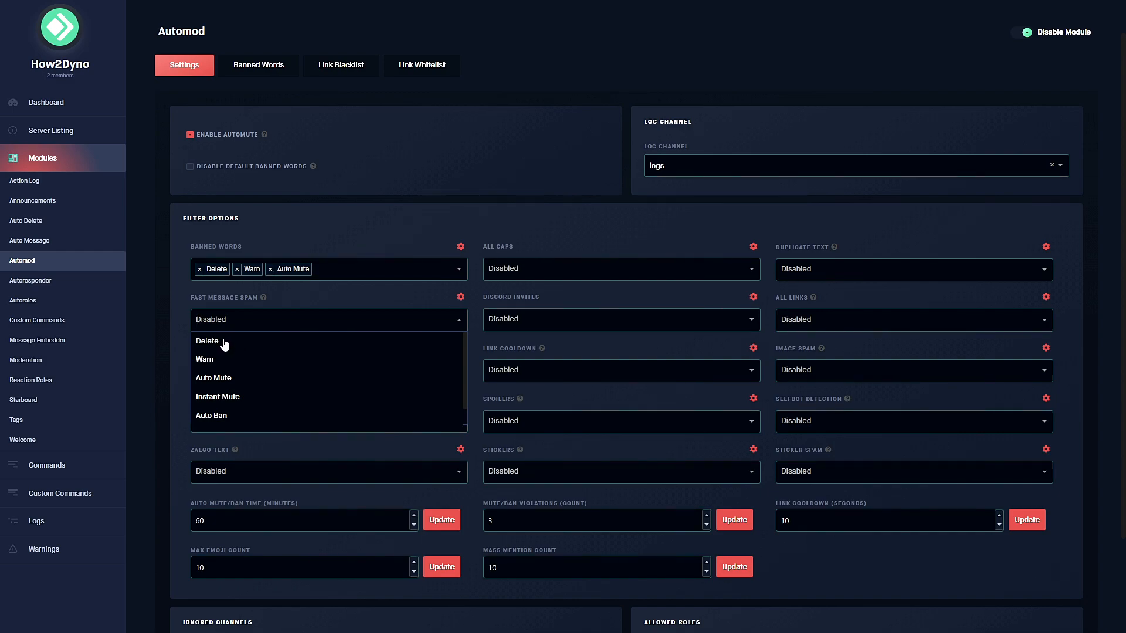
pyautogui.click(225, 345)
pyautogui.click(267, 320)
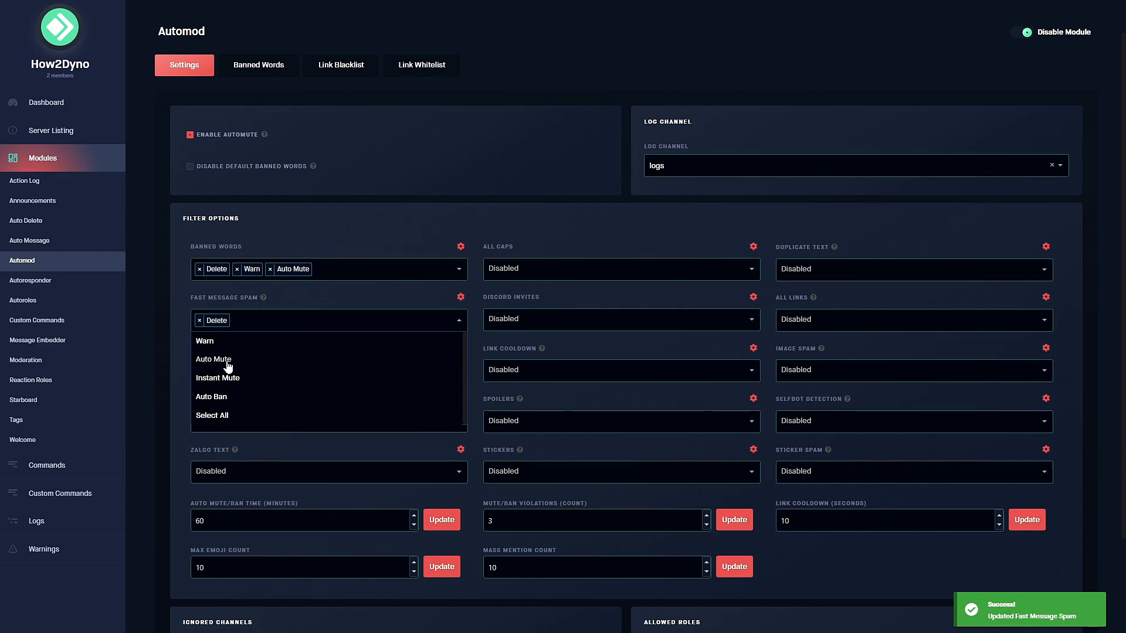
# Add Auto Mute to Fast Message Spam and set Mass Mentions to Auto Ban.
pyautogui.click(267, 360)
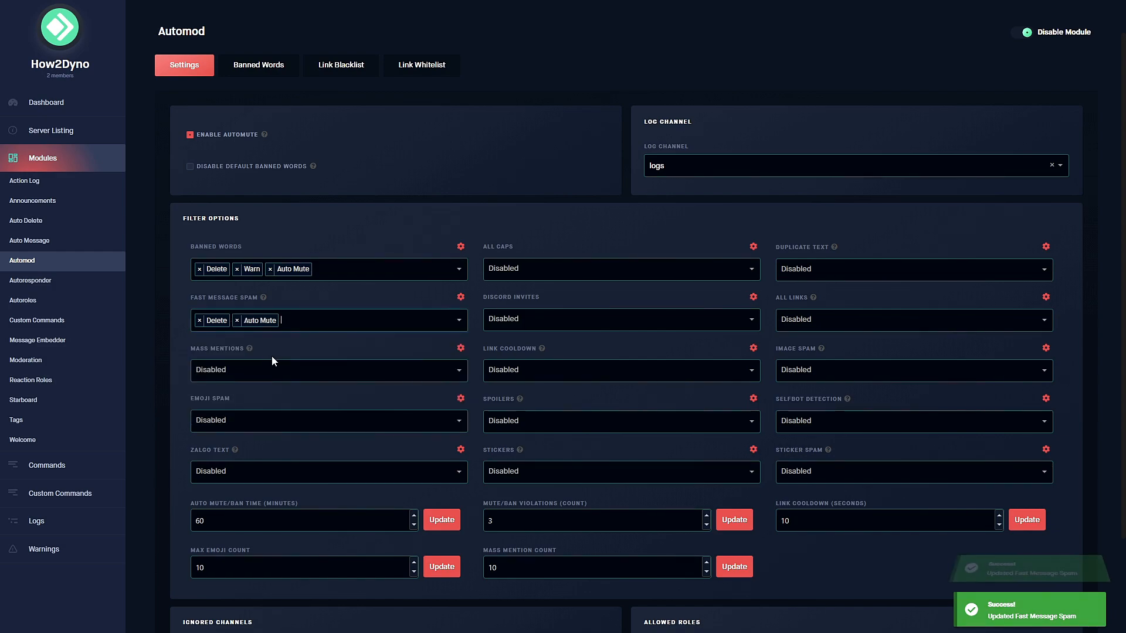
pyautogui.click(246, 326)
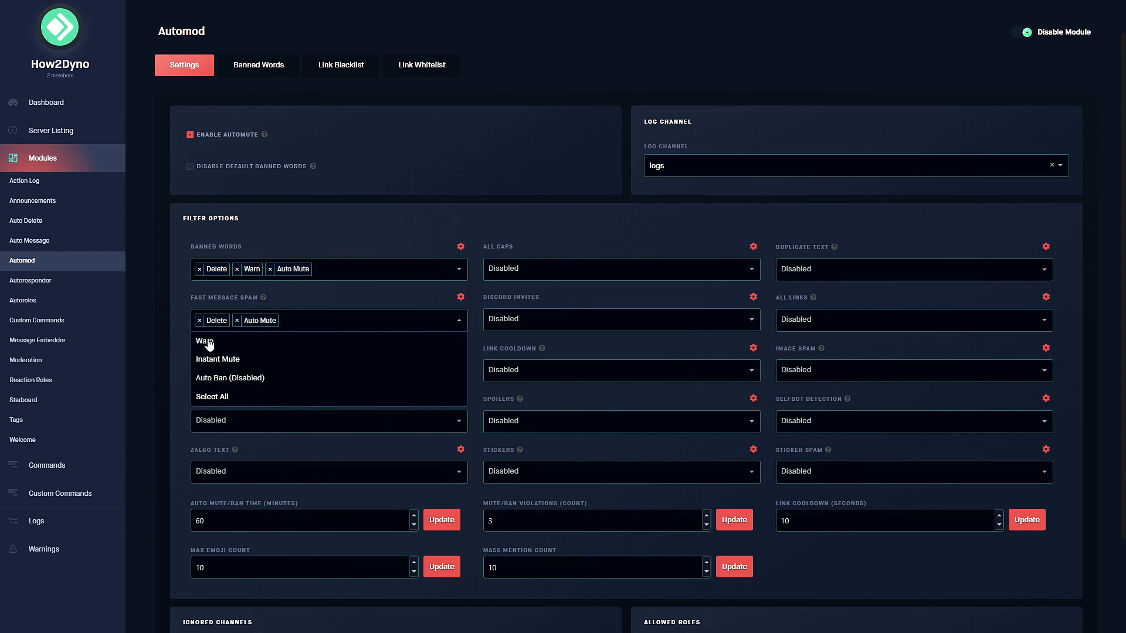
pyautogui.click(294, 294)
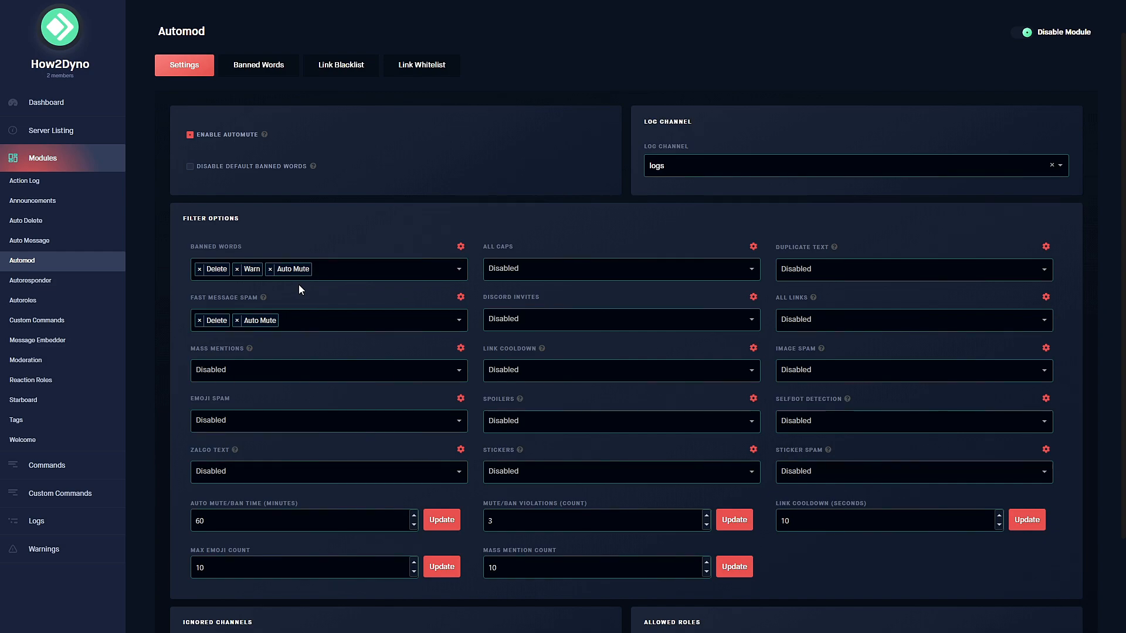
pyautogui.click(301, 370)
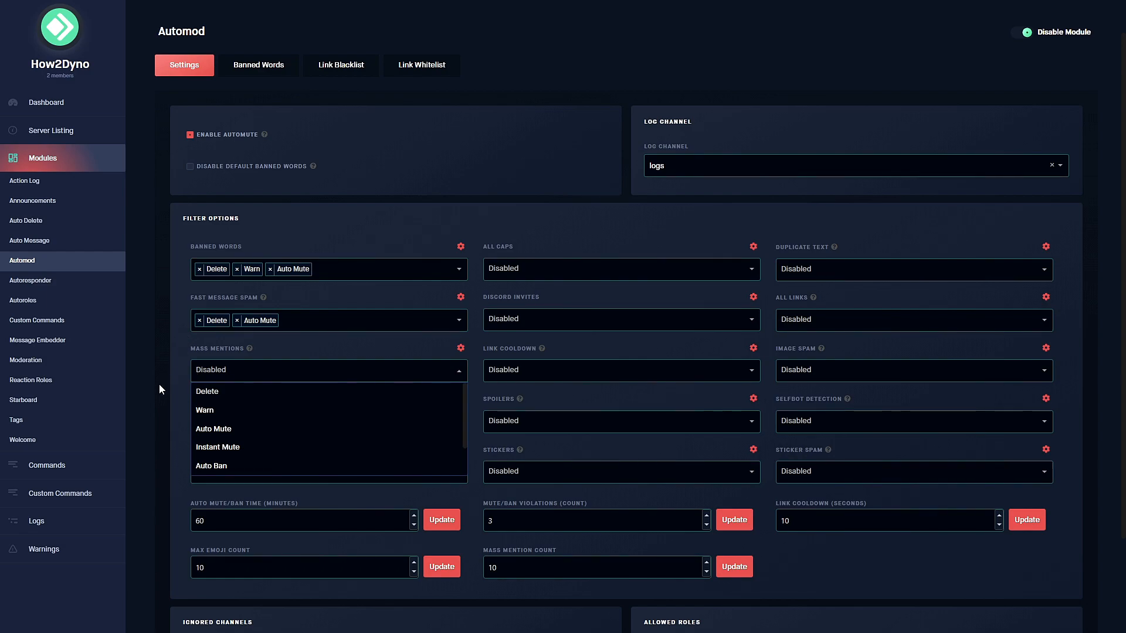
pyautogui.click(213, 467)
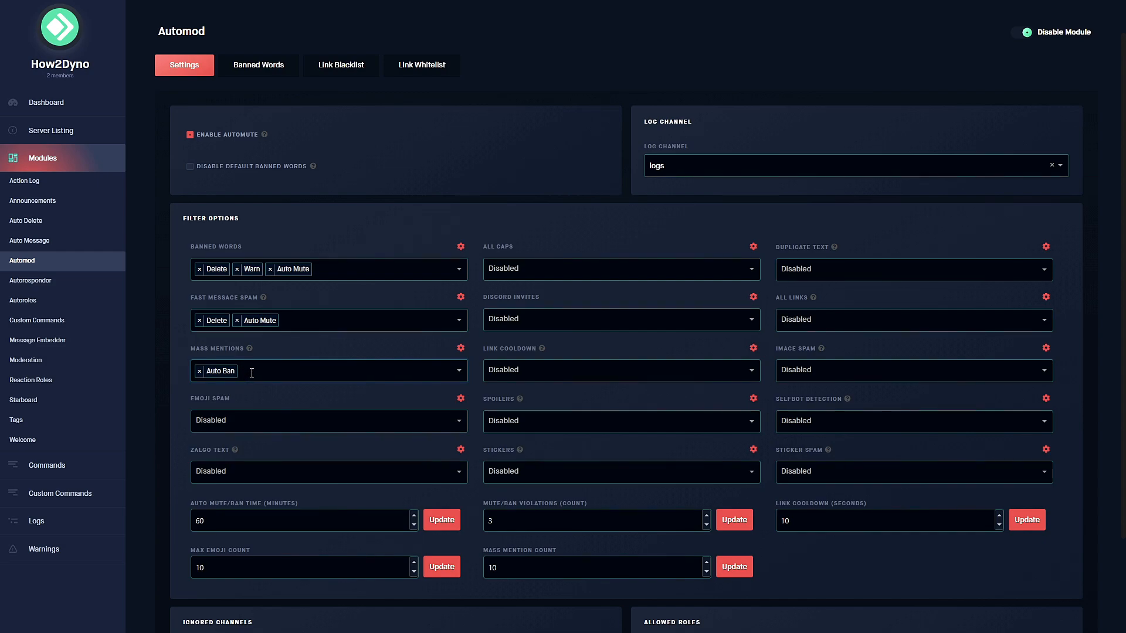
# Set the Emoji Spam filter to Delete, Warn and Auto Mute.
pyautogui.click(252, 421)
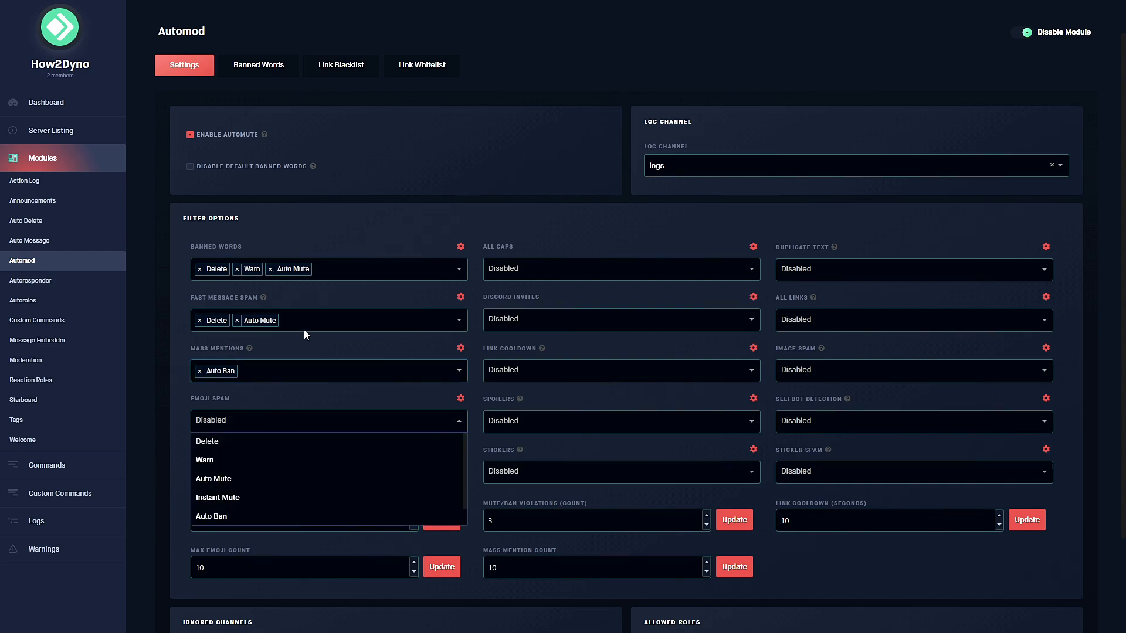
pyautogui.click(214, 442)
pyautogui.click(282, 421)
pyautogui.click(258, 442)
pyautogui.click(259, 426)
pyautogui.click(259, 448)
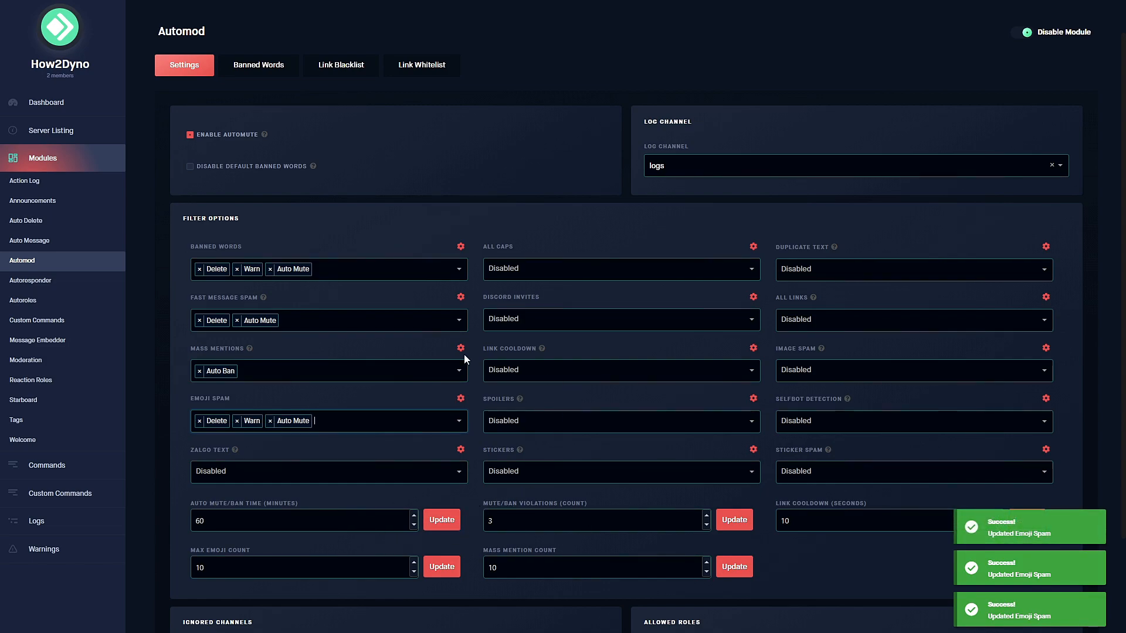
pyautogui.click(522, 271)
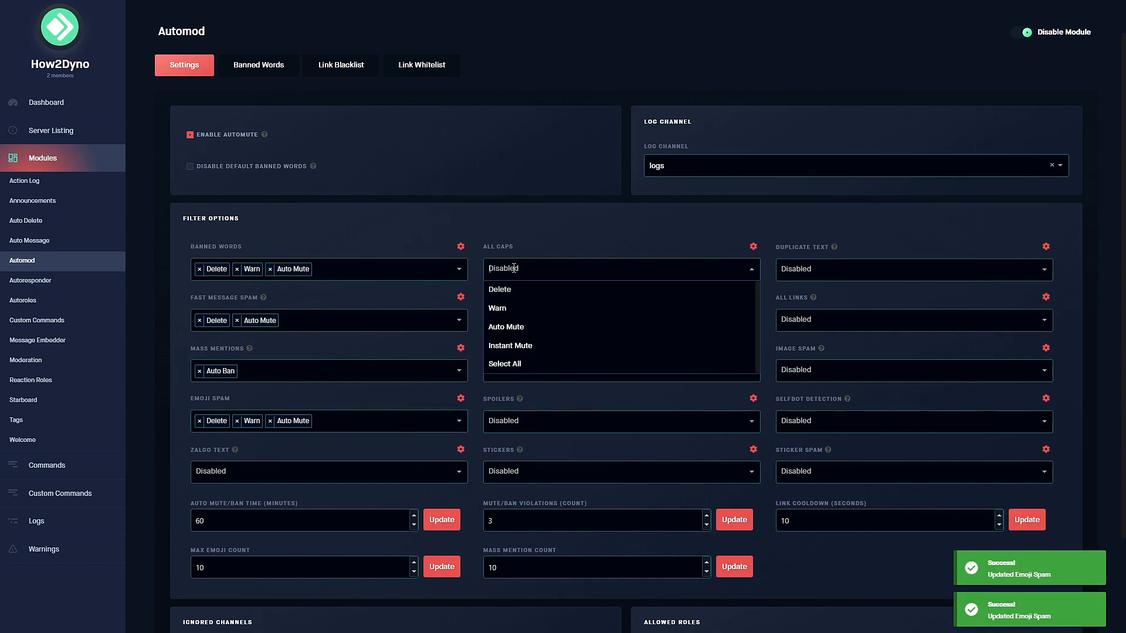
# Leave All Caps disabled and set Discord Invites to Instant Mute and Delete.
pyautogui.click(534, 233)
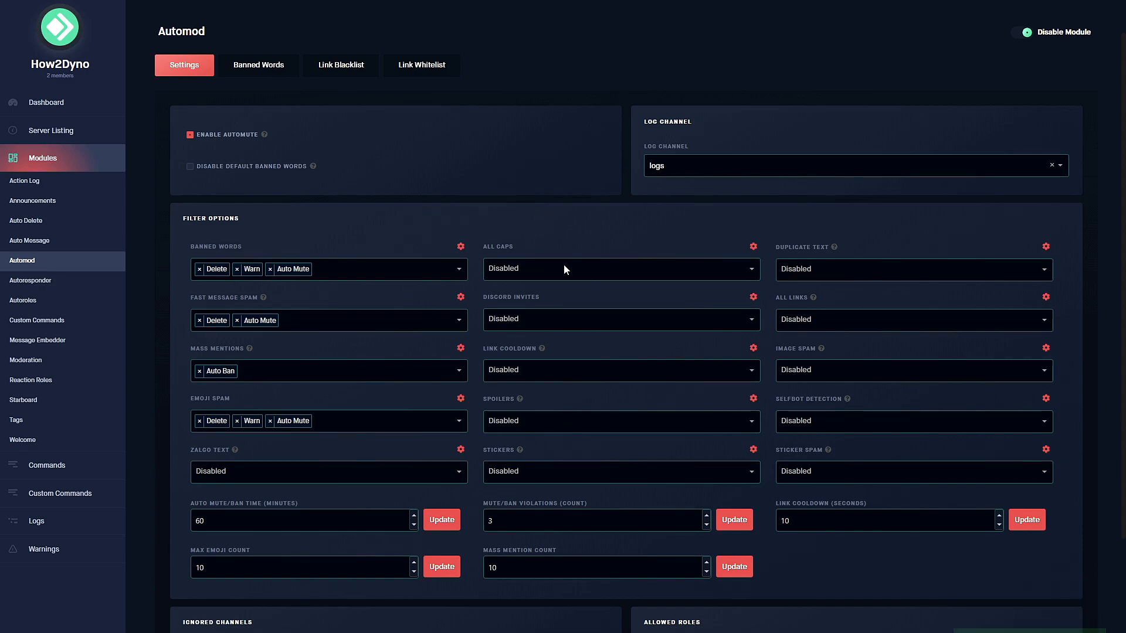
pyautogui.click(509, 321)
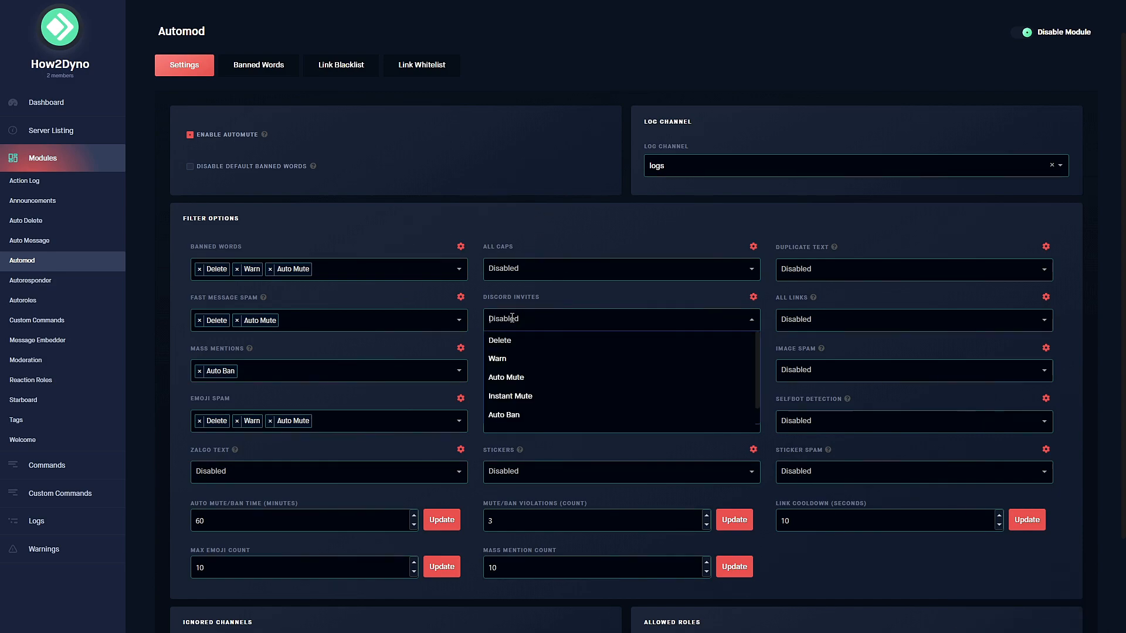
pyautogui.click(539, 395)
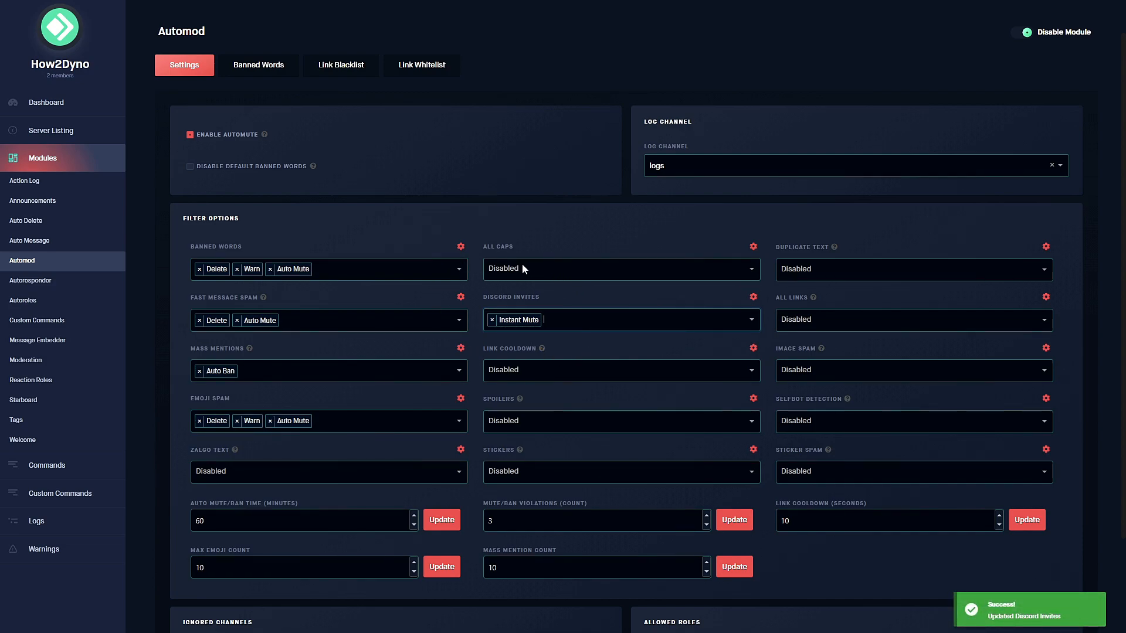
pyautogui.click(571, 314)
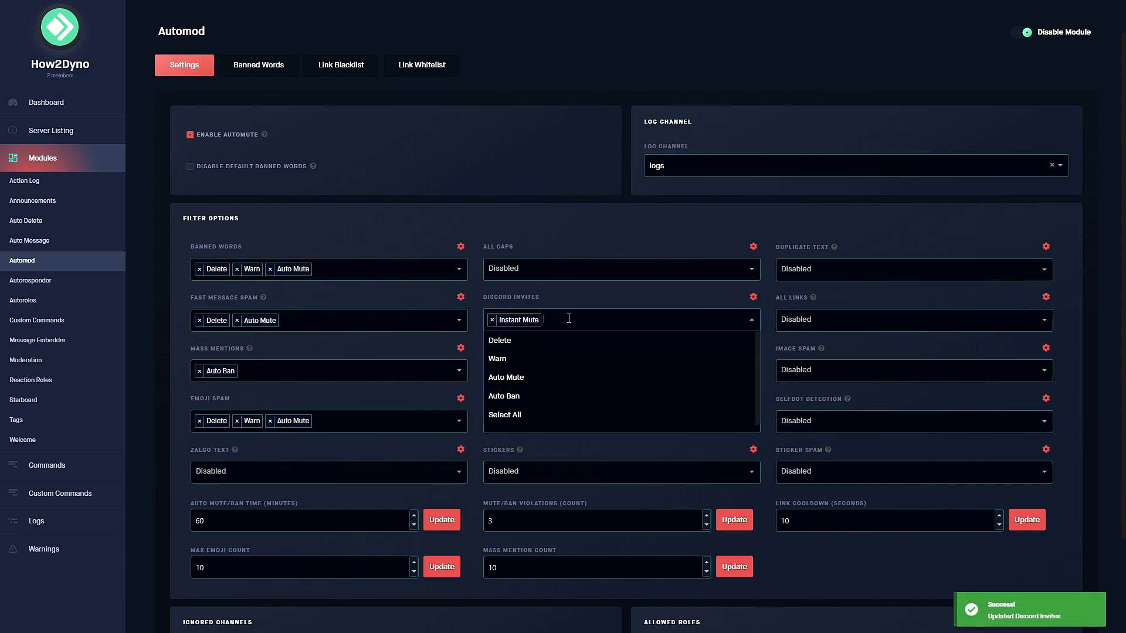
pyautogui.click(504, 341)
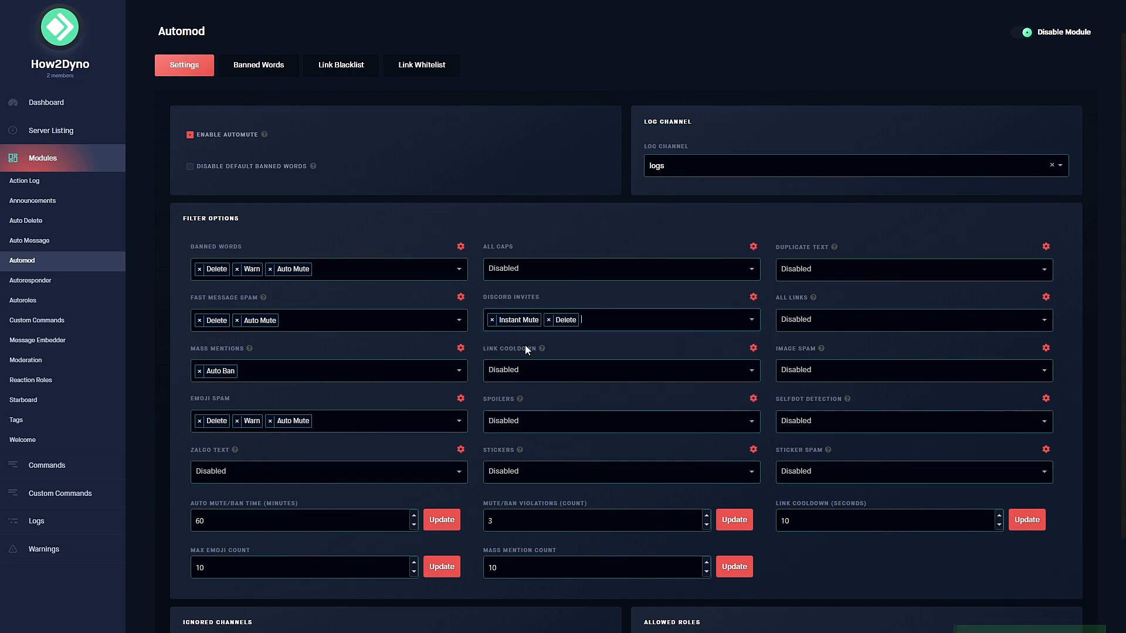
# Set Link Cooldown to Delete, Warn and Auto Mute.
pyautogui.click(540, 374)
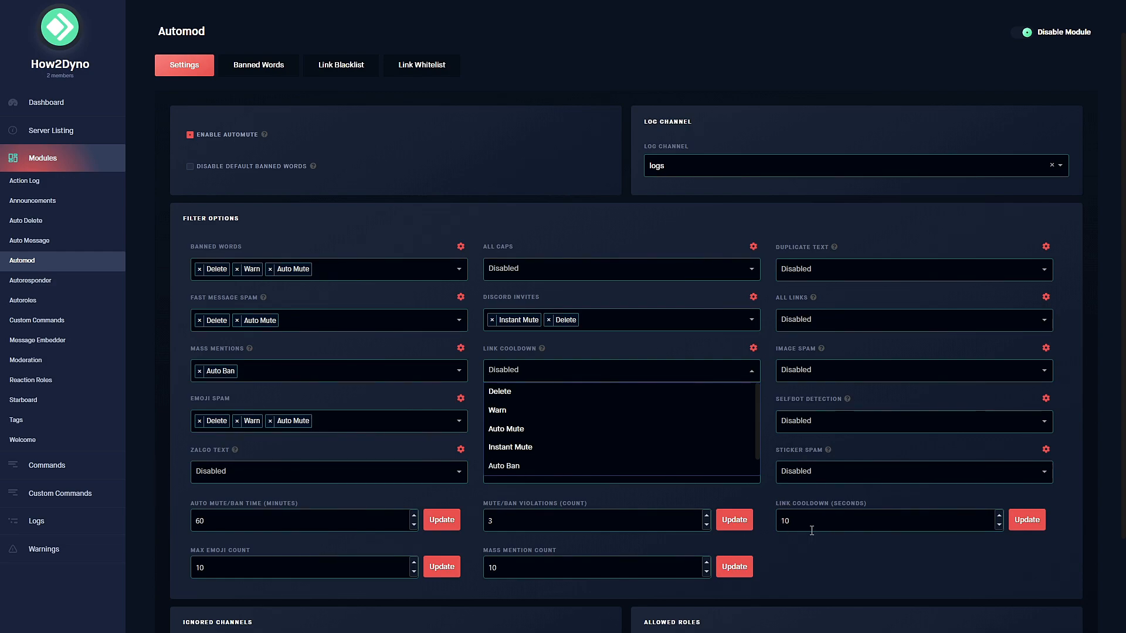
pyautogui.click(503, 392)
pyautogui.click(590, 371)
pyautogui.click(499, 410)
pyautogui.click(591, 371)
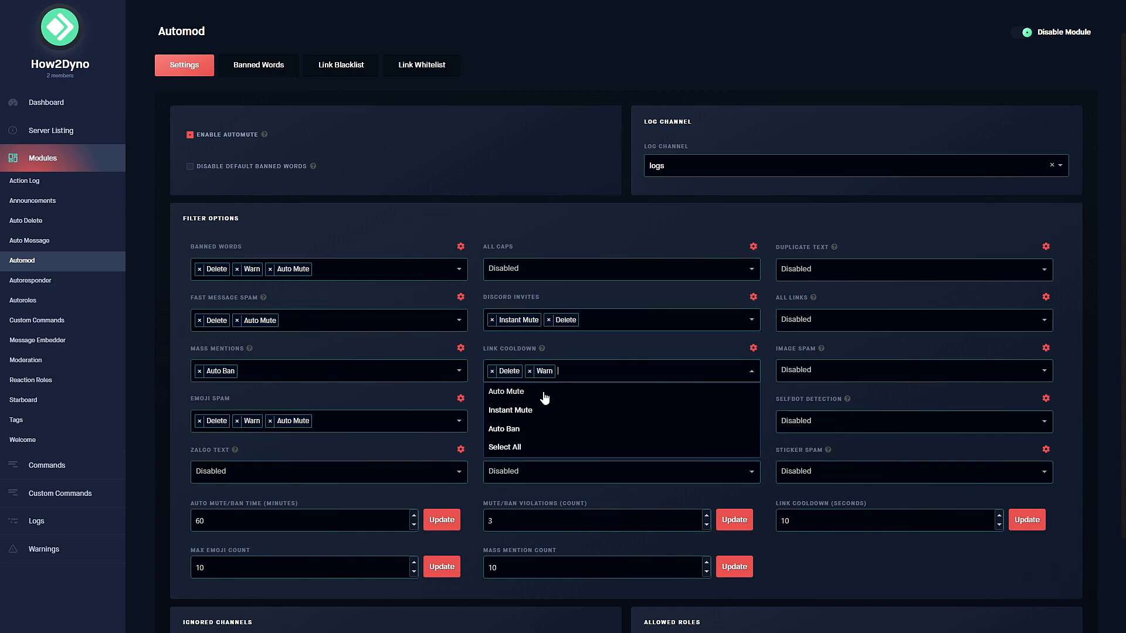
pyautogui.click(549, 398)
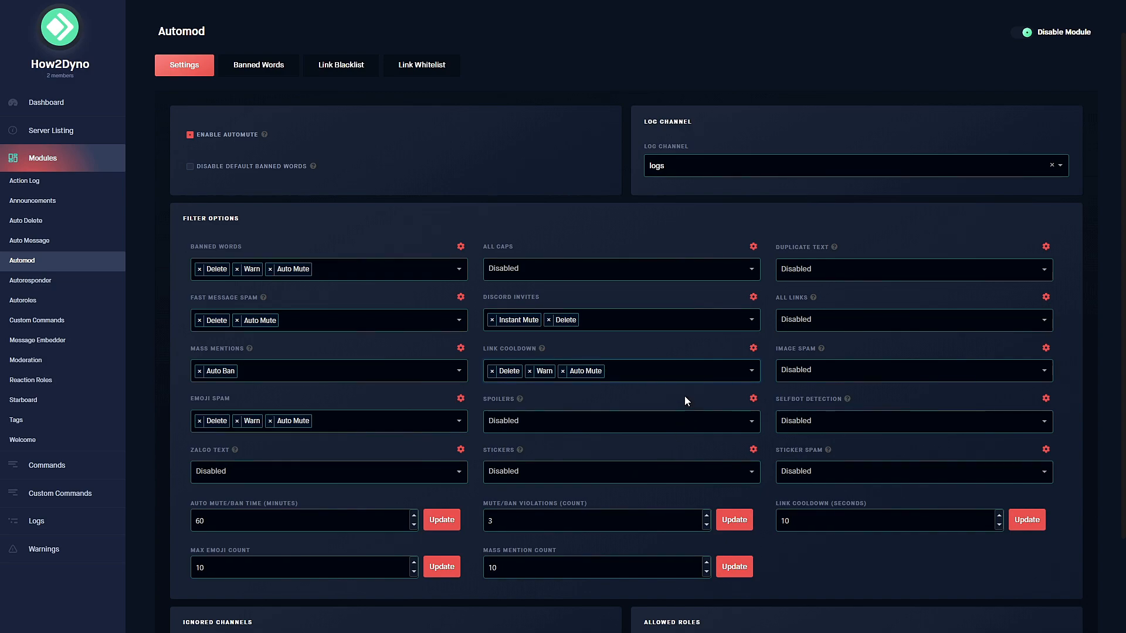
# Set the Spoilers filter to Delete and Warn.
pyautogui.click(527, 420)
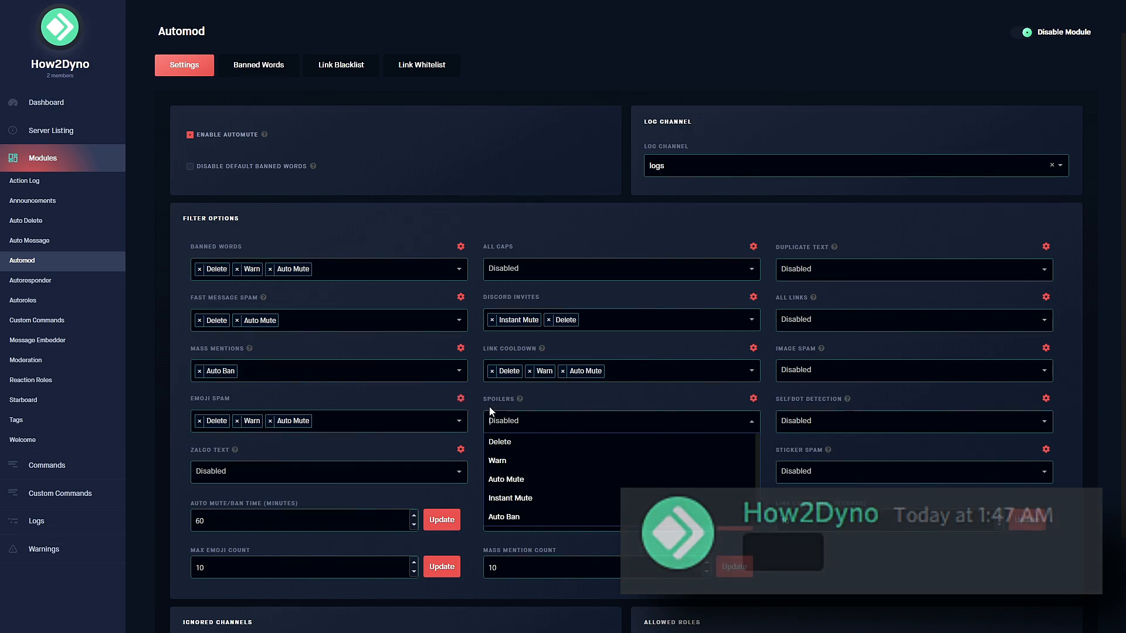
pyautogui.click(545, 412)
pyautogui.click(542, 414)
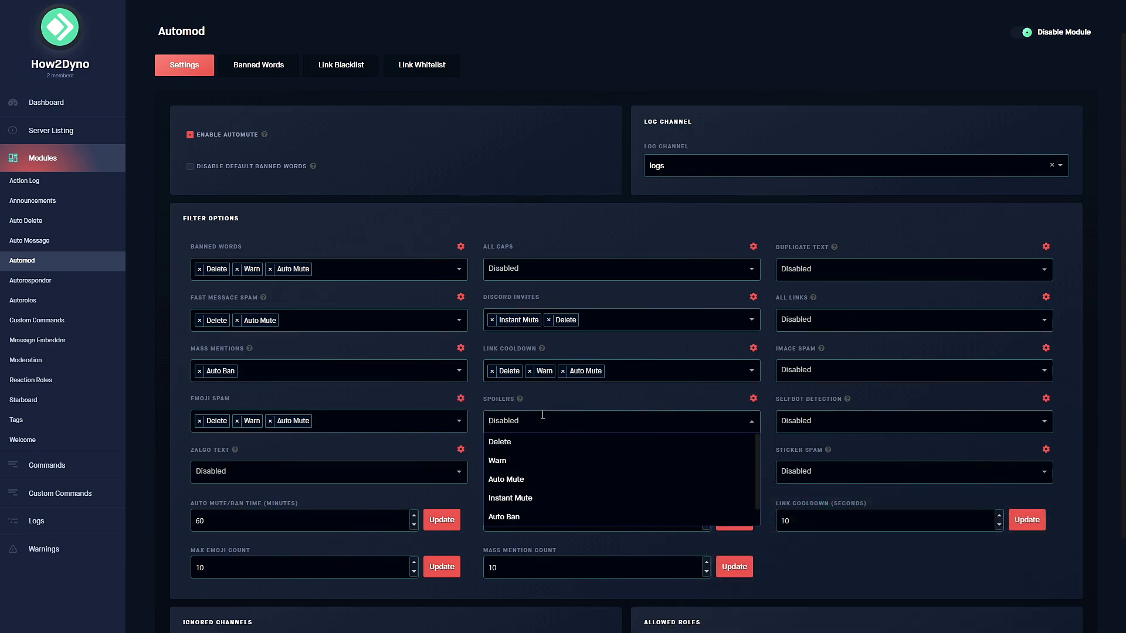
pyautogui.click(509, 441)
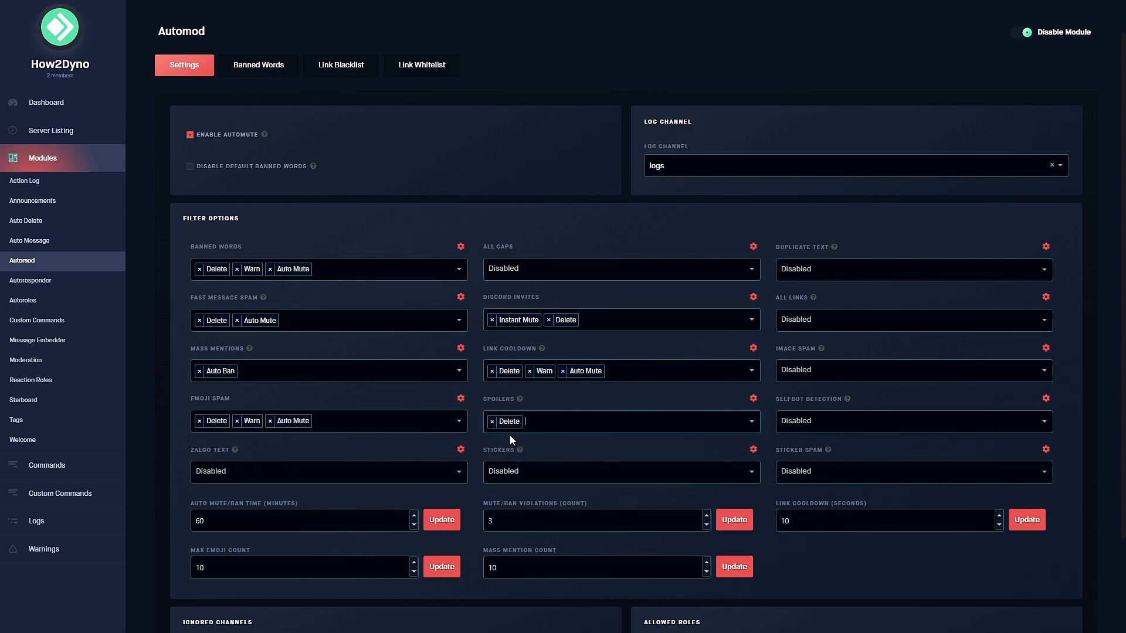
pyautogui.click(569, 421)
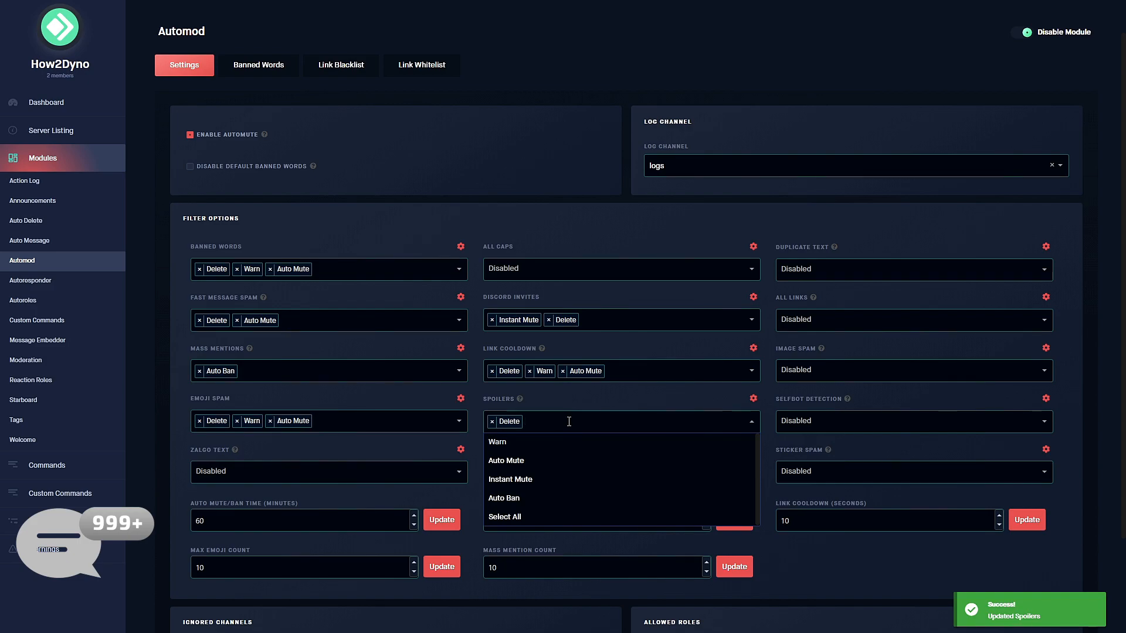
pyautogui.click(504, 443)
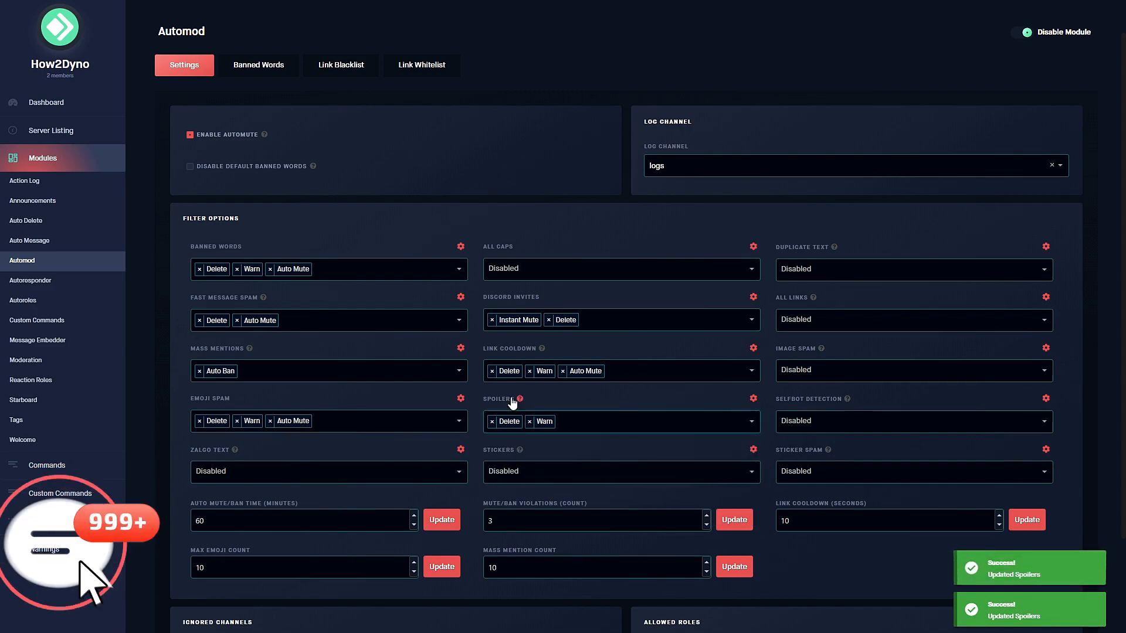
# Set the Stickers filter action to Delete.
pyautogui.scroll(-1, 525, 483)
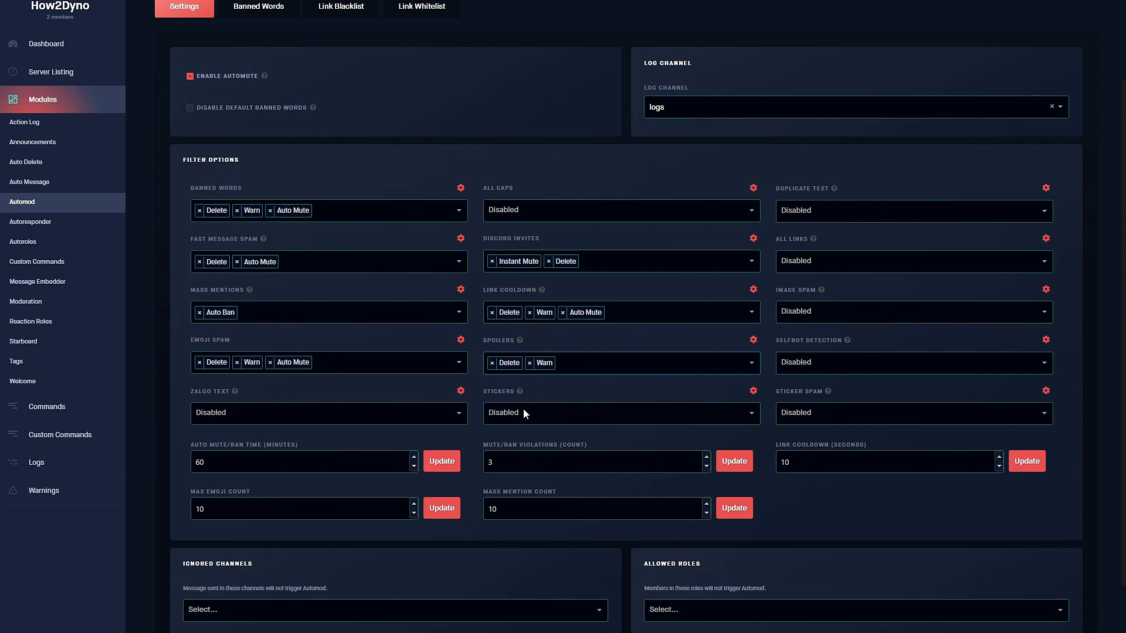
pyautogui.click(523, 413)
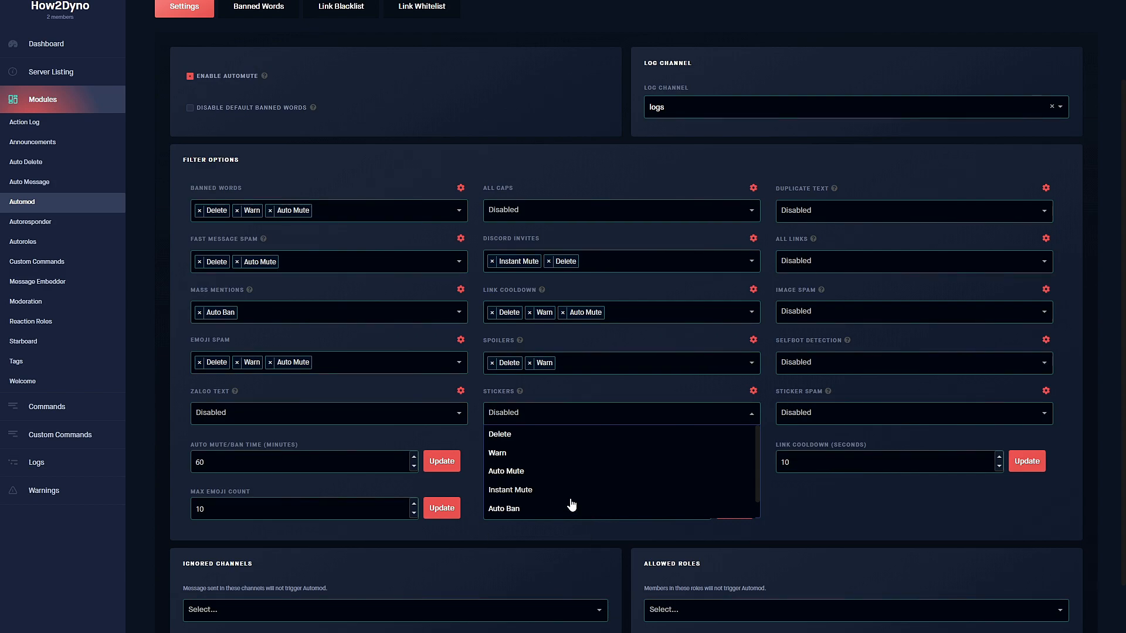
pyautogui.click(519, 438)
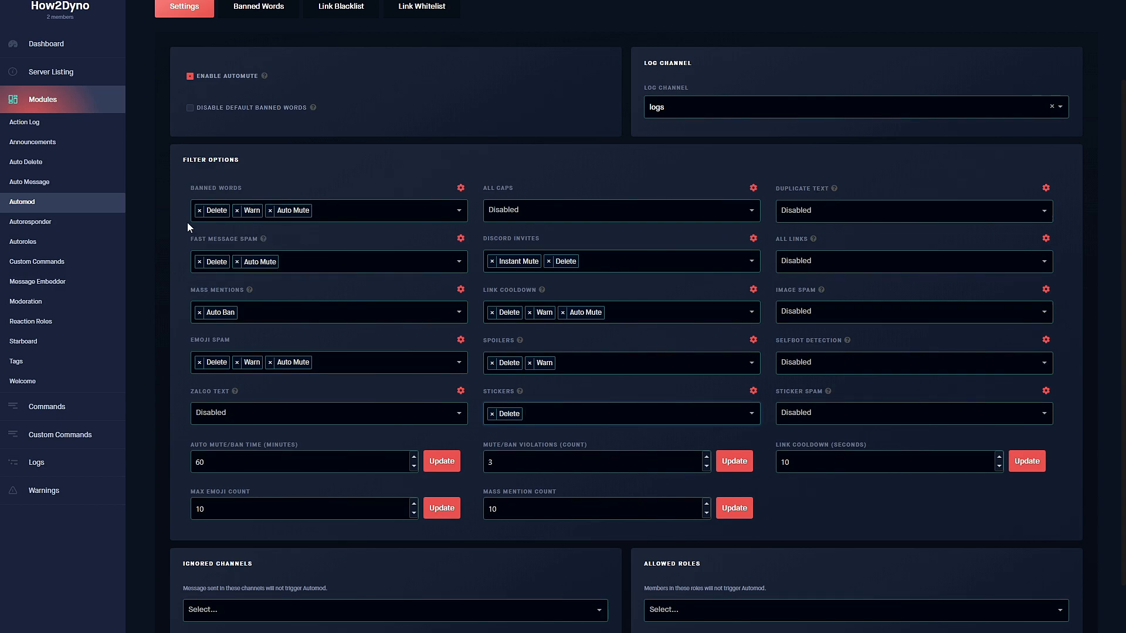
# Set Duplicate Text to Delete, Warn and Auto Mute.
pyautogui.click(851, 207)
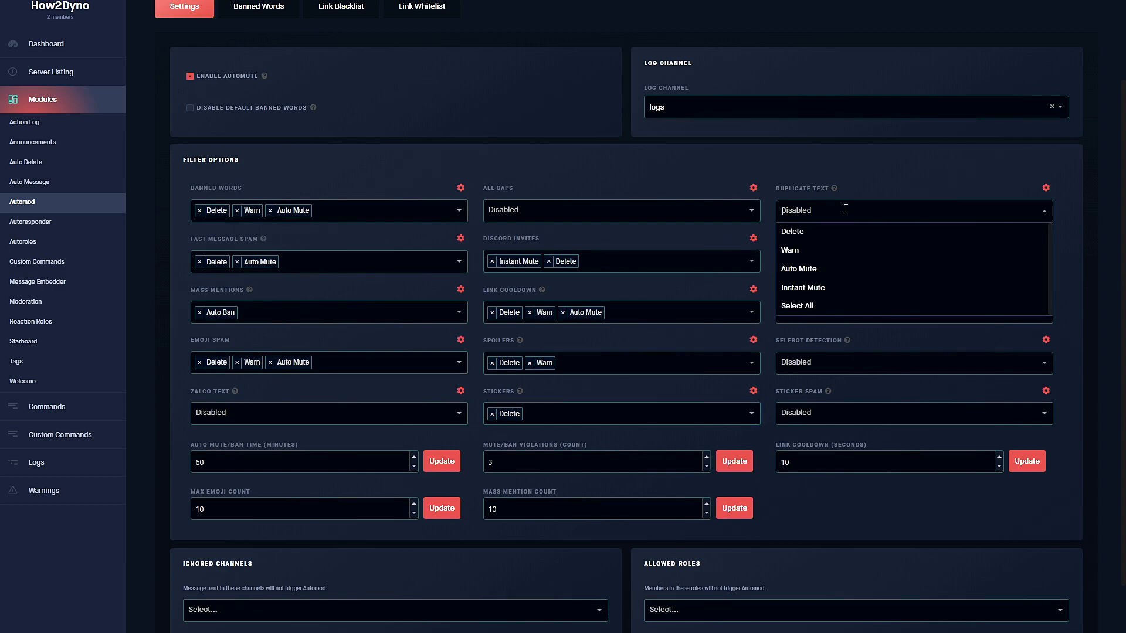
pyautogui.click(811, 232)
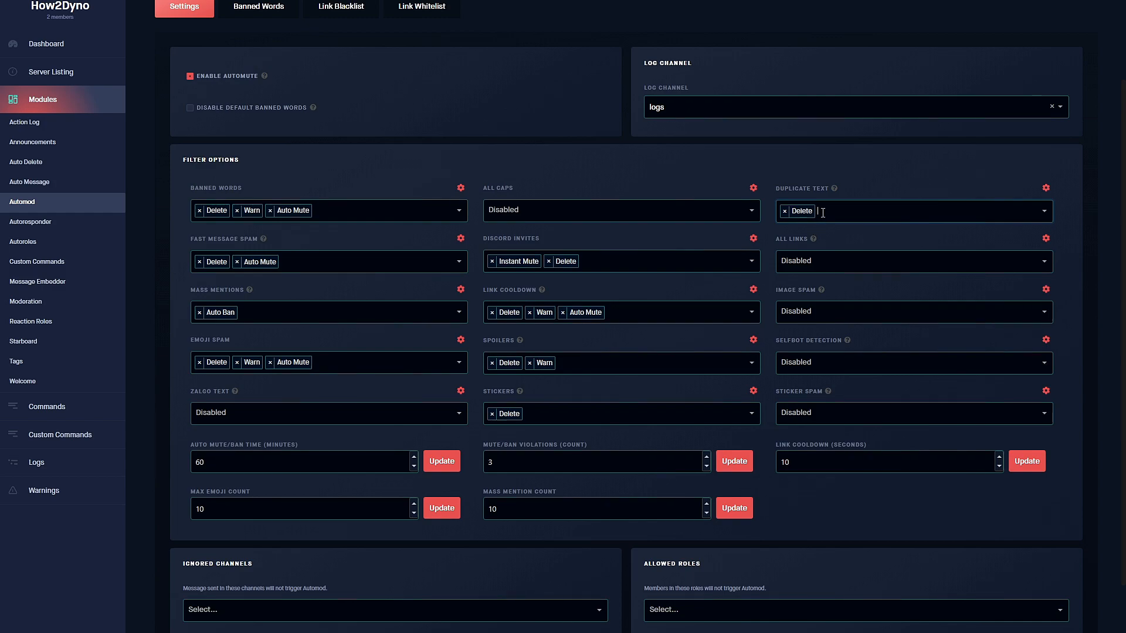
pyautogui.click(810, 232)
pyautogui.click(860, 211)
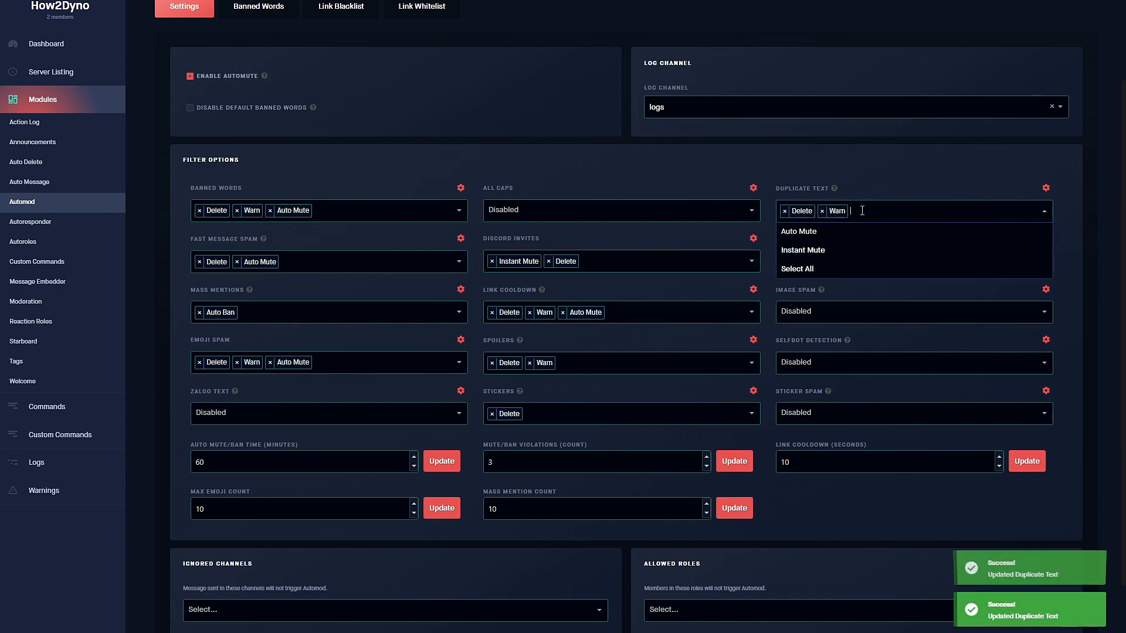
pyautogui.click(814, 234)
# Set All Links to Delete, Auto Mute and Warn.
pyautogui.click(847, 261)
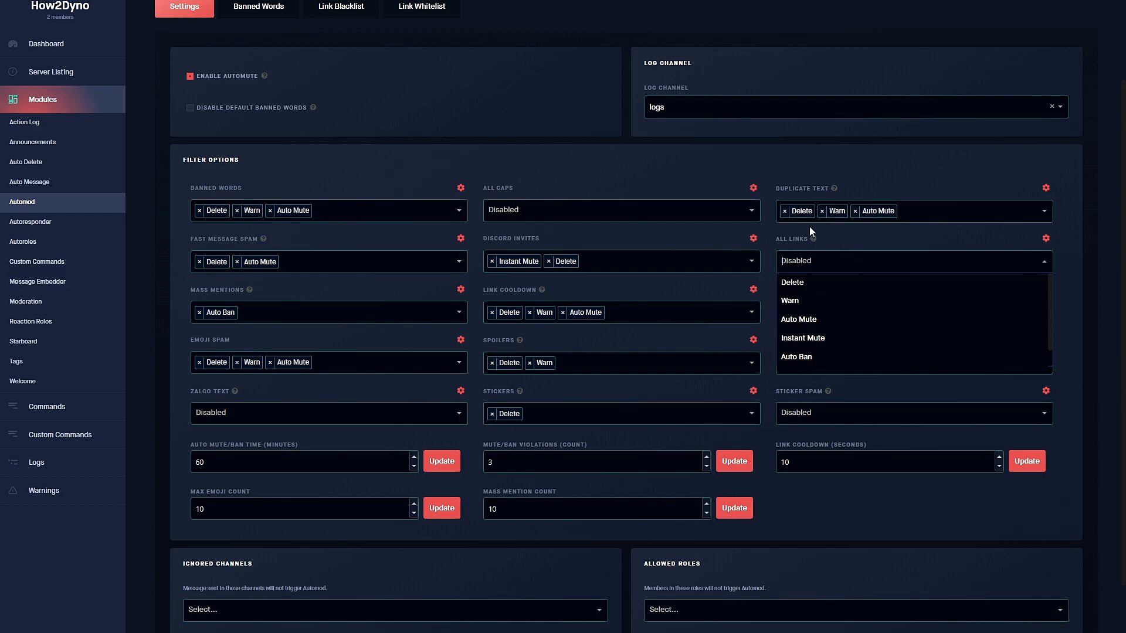
pyautogui.click(804, 290)
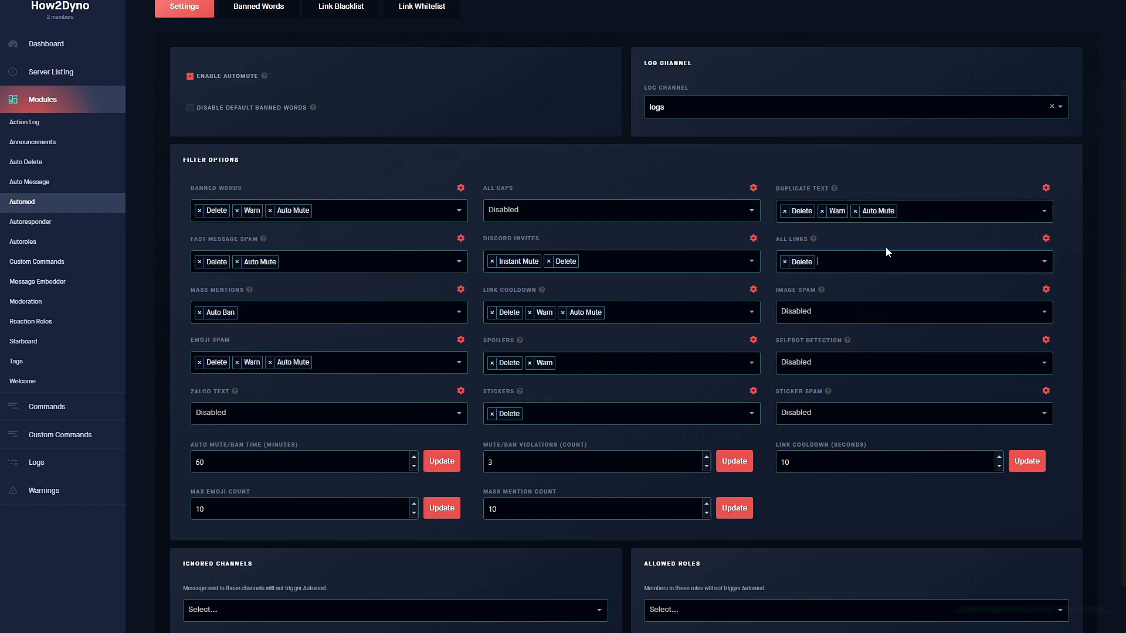
pyautogui.click(885, 251)
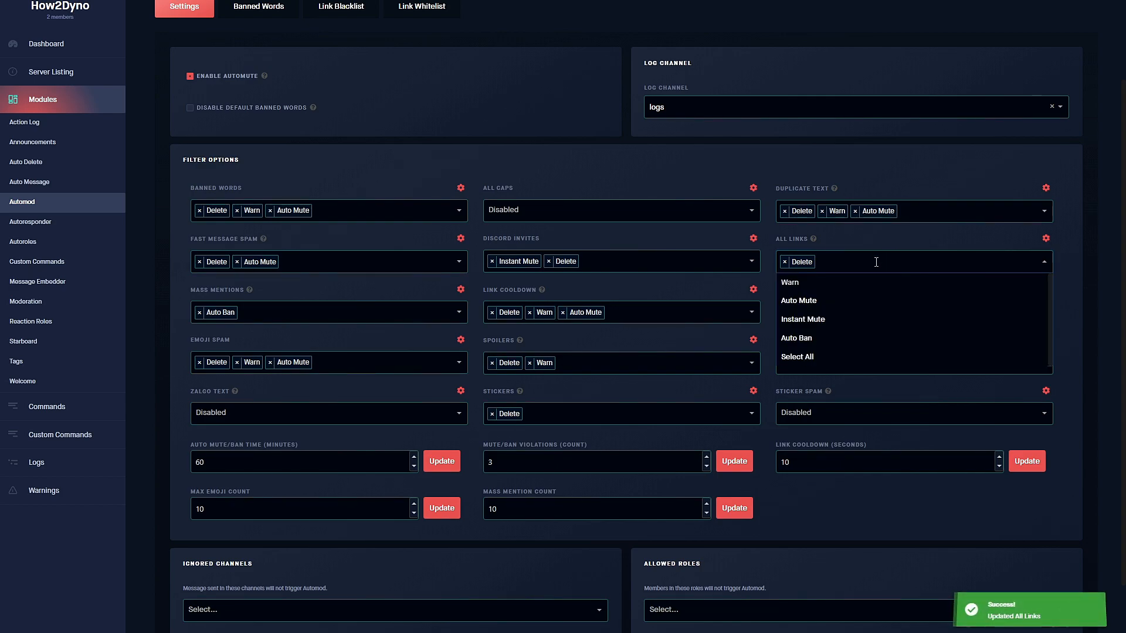
pyautogui.click(819, 301)
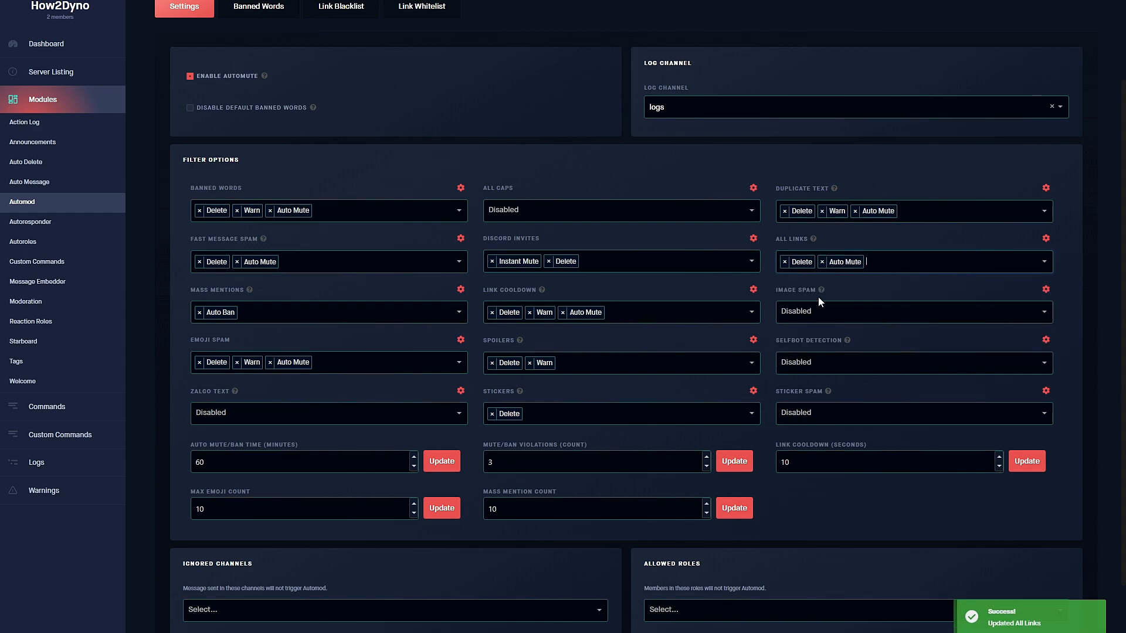
pyautogui.click(888, 254)
pyautogui.click(828, 284)
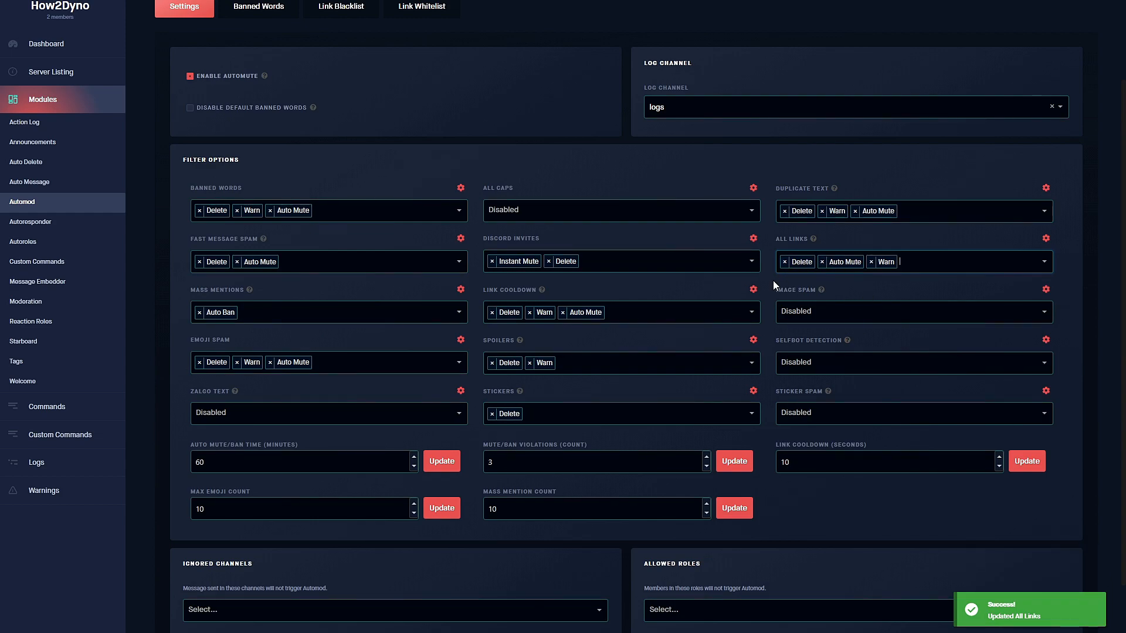
# Set Image Spam to Delete, Warn and Auto Mute.
pyautogui.click(807, 306)
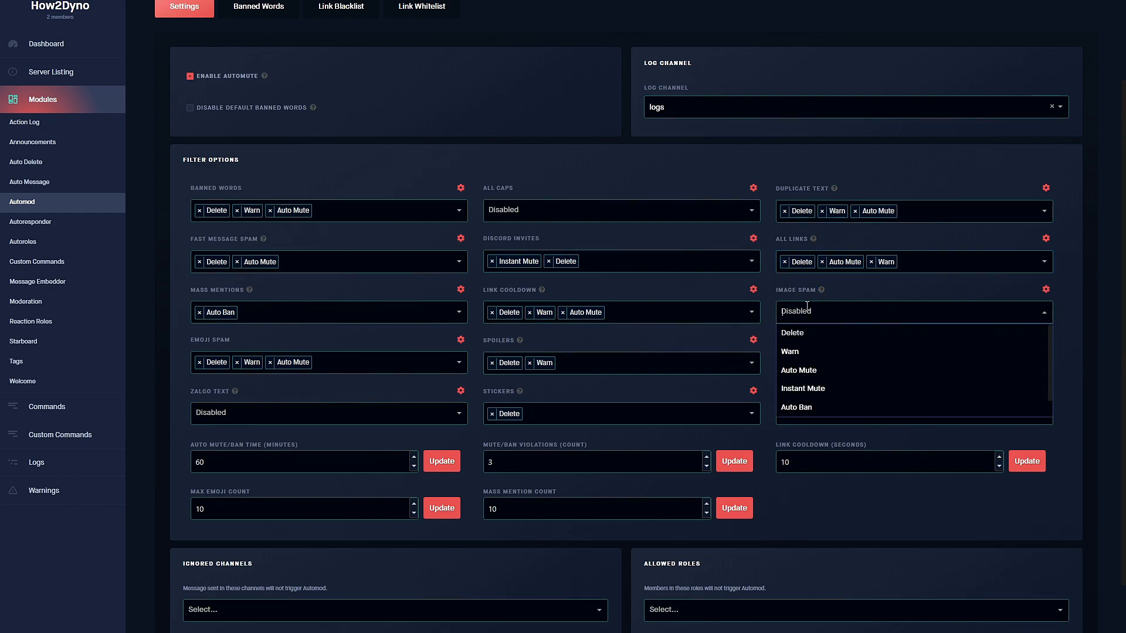
pyautogui.click(799, 332)
pyautogui.click(821, 333)
pyautogui.click(842, 316)
pyautogui.click(839, 330)
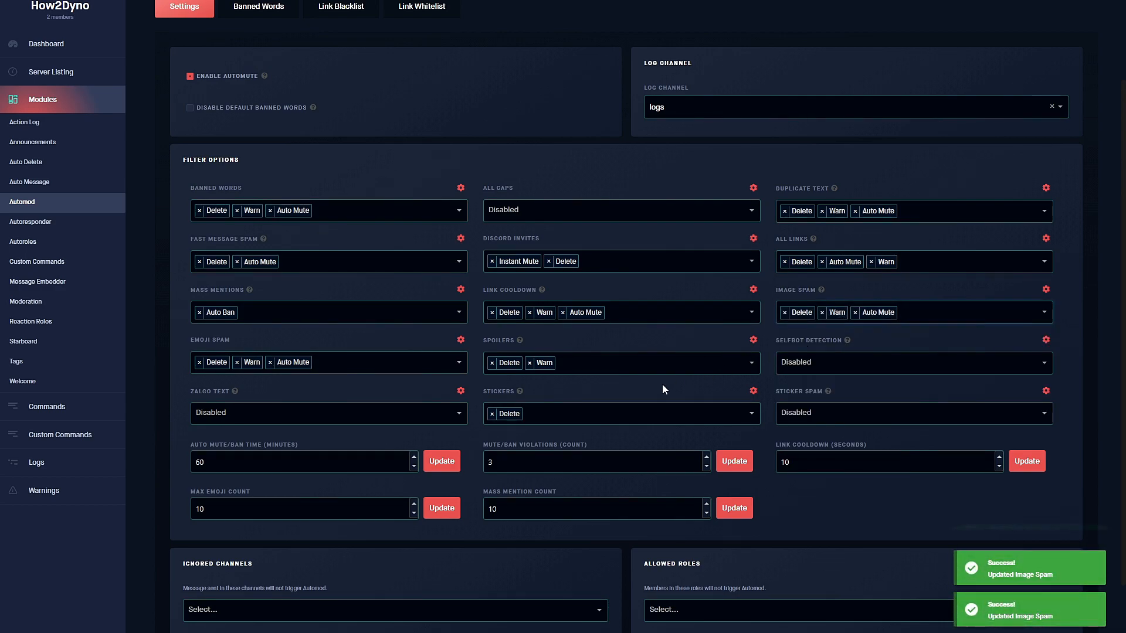
# Set Selfbot Detection to Delete and Auto Ban.
pyautogui.click(815, 363)
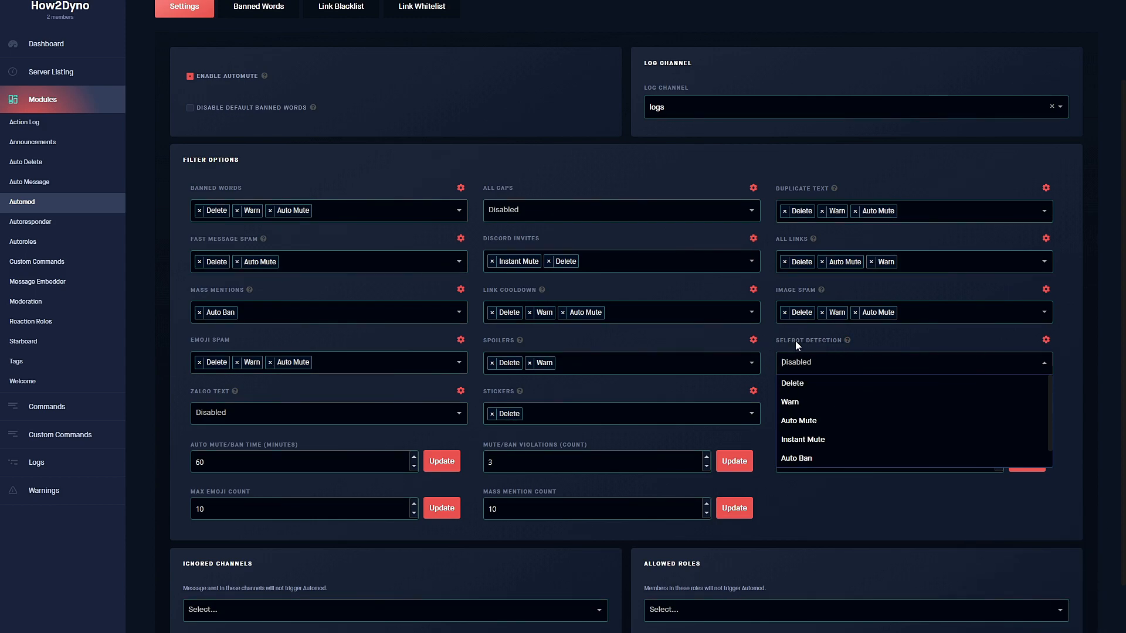
pyautogui.click(812, 385)
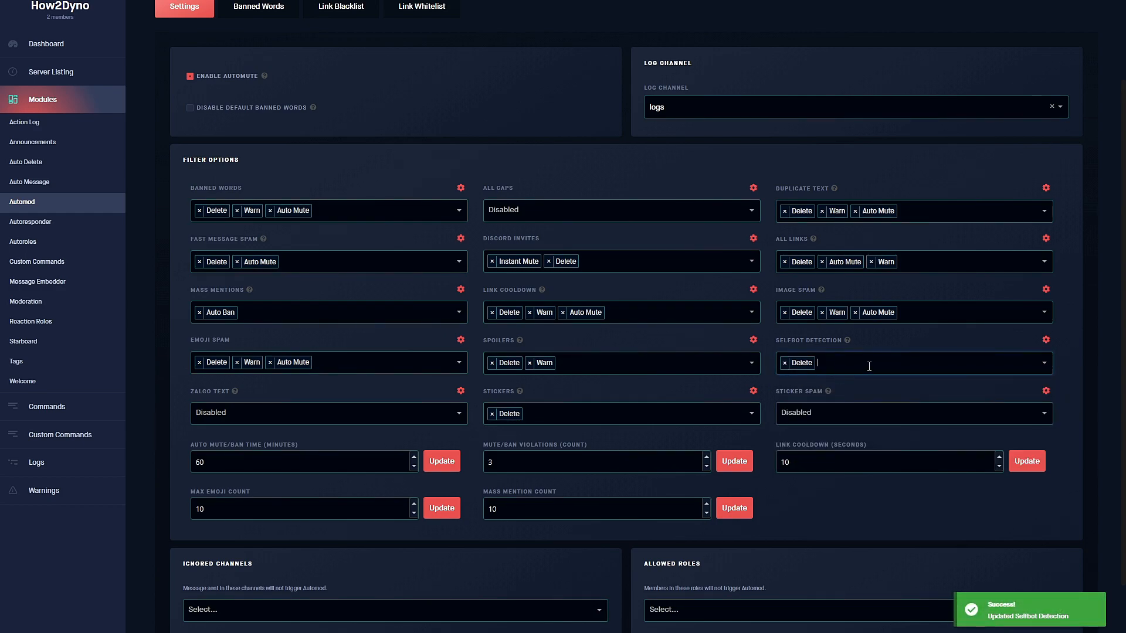
pyautogui.click(862, 363)
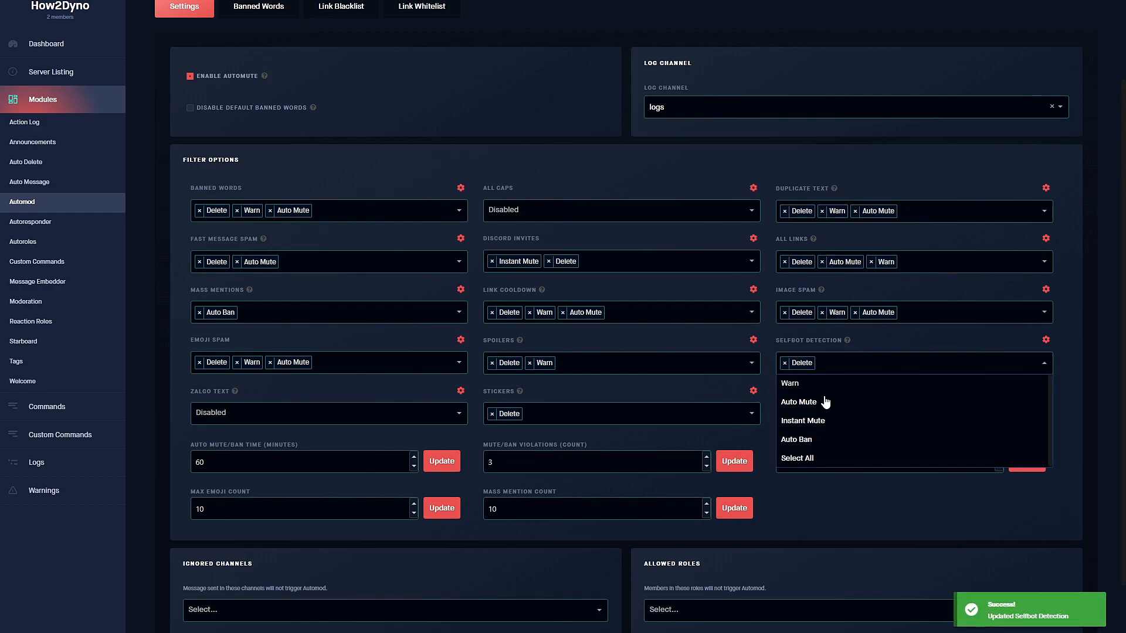
pyautogui.click(796, 440)
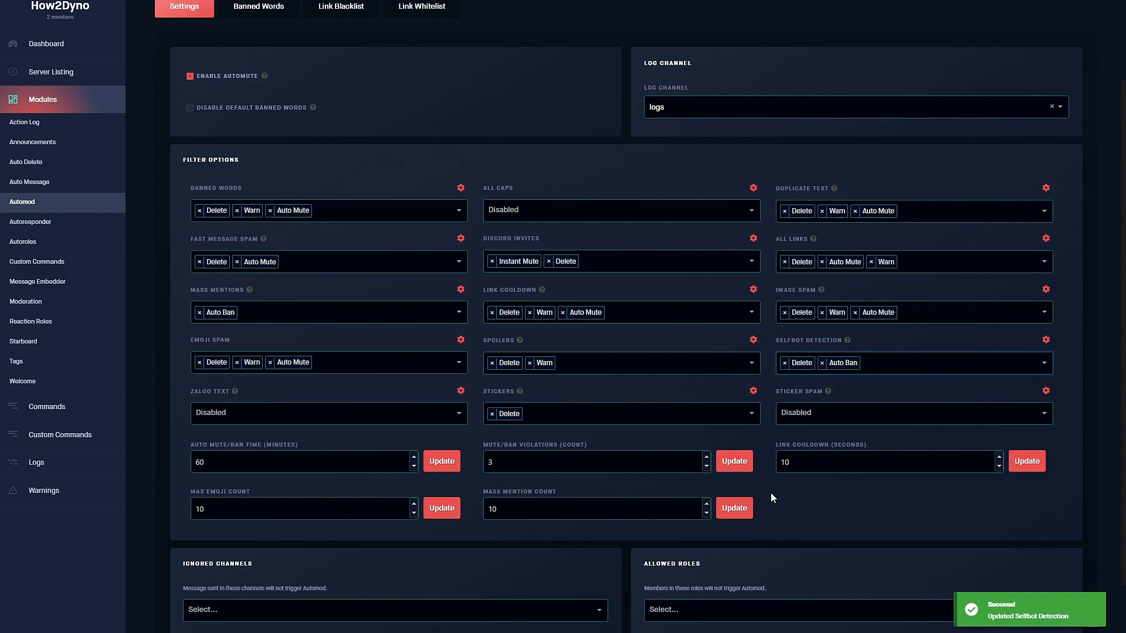
# Set Sticker Spam to Delete, Warn and Auto Mute.
pyautogui.click(822, 414)
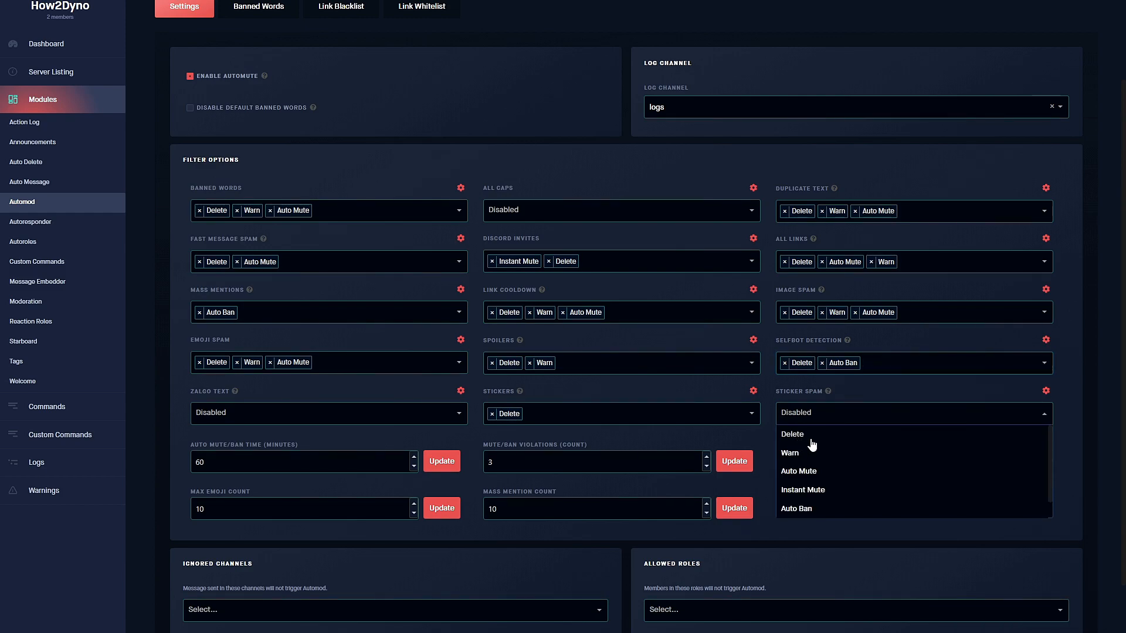
pyautogui.click(809, 438)
pyautogui.click(821, 419)
pyautogui.click(821, 435)
pyautogui.click(861, 415)
pyautogui.click(837, 435)
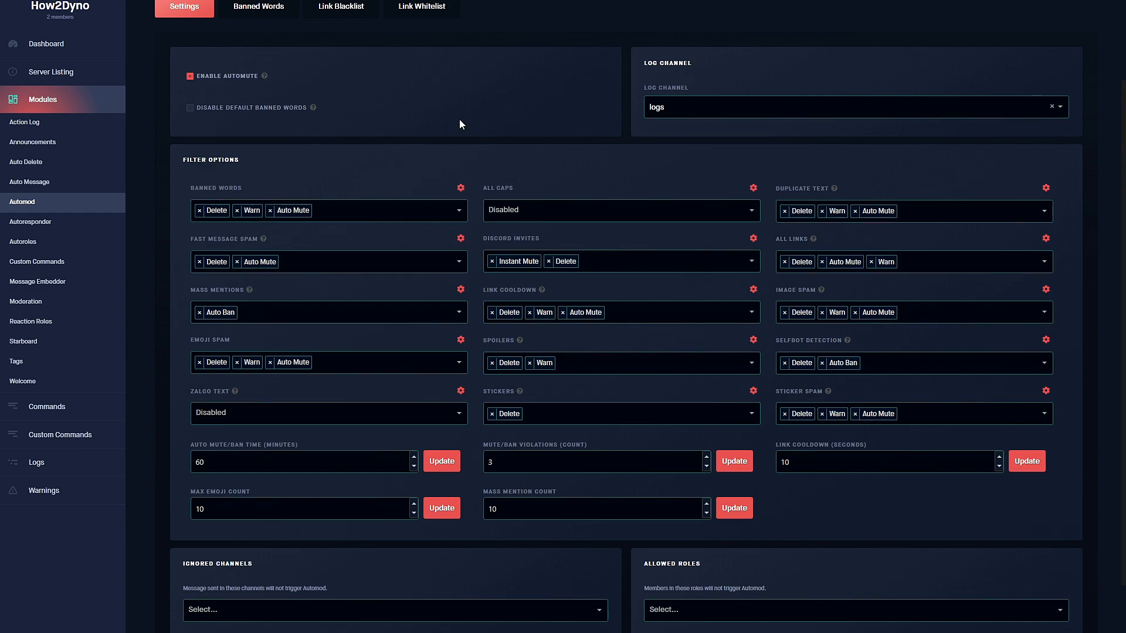
pyautogui.scroll(1, 387, 225)
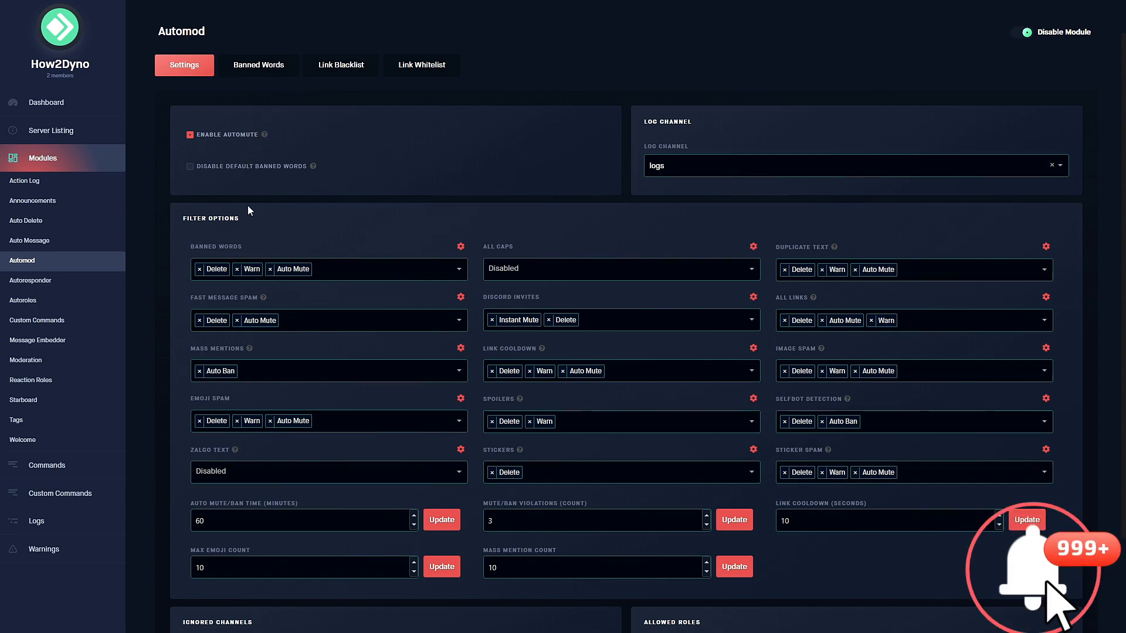
pyautogui.scroll(-2, 455, 226)
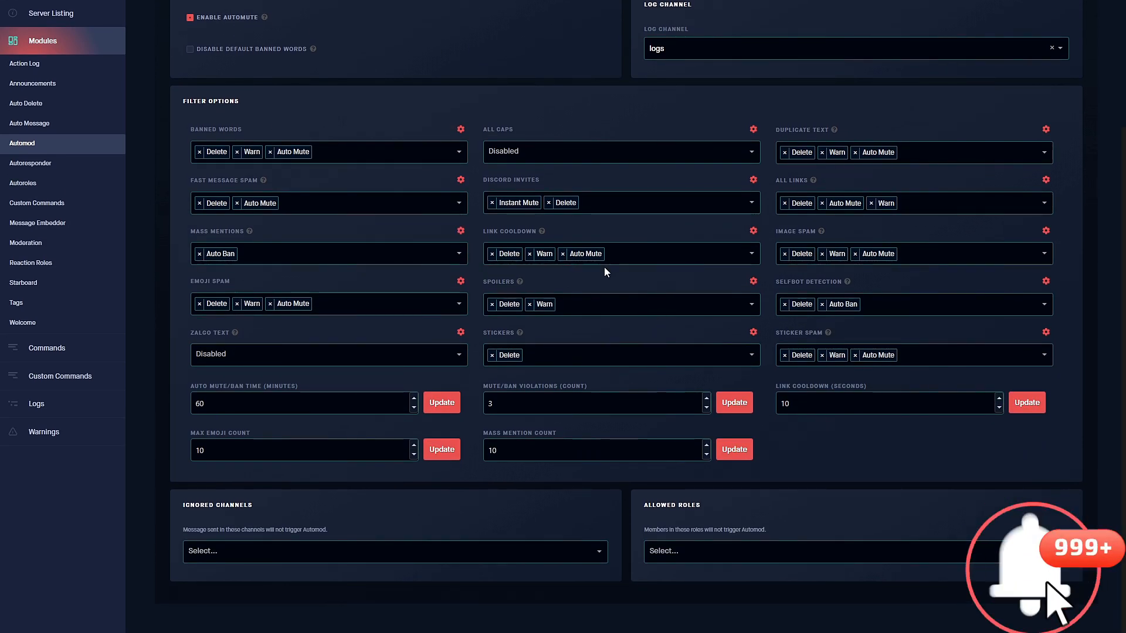
pyautogui.scroll(2, 469, 277)
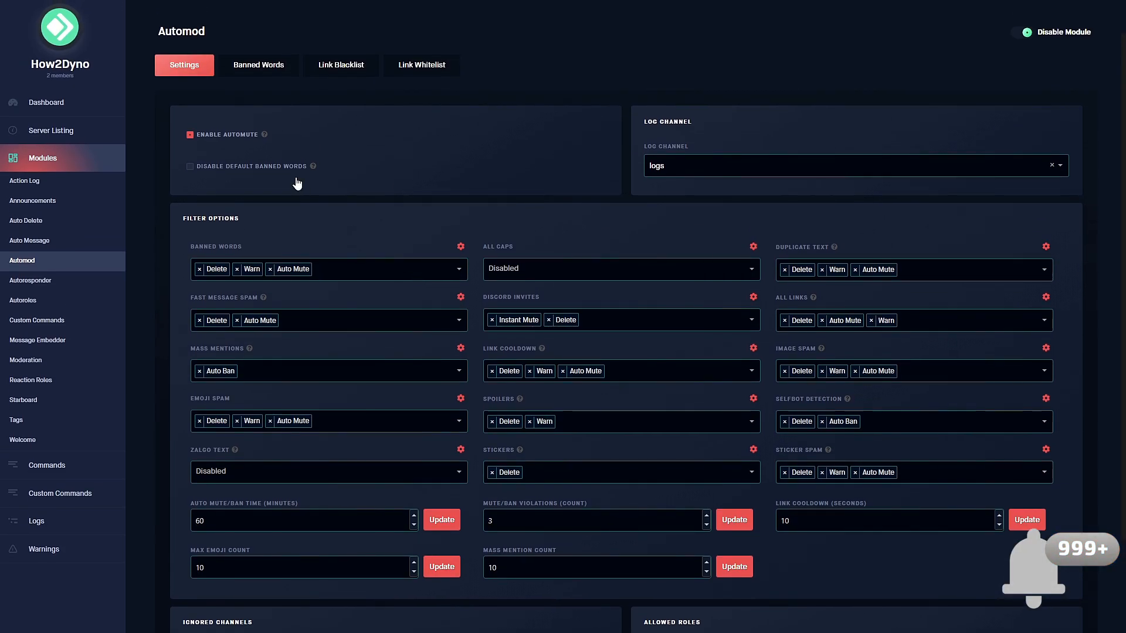
# Ban 'what' as a wildcard word only, leaving exact words empty, then view the Link Blacklist.
pyautogui.click(281, 68)
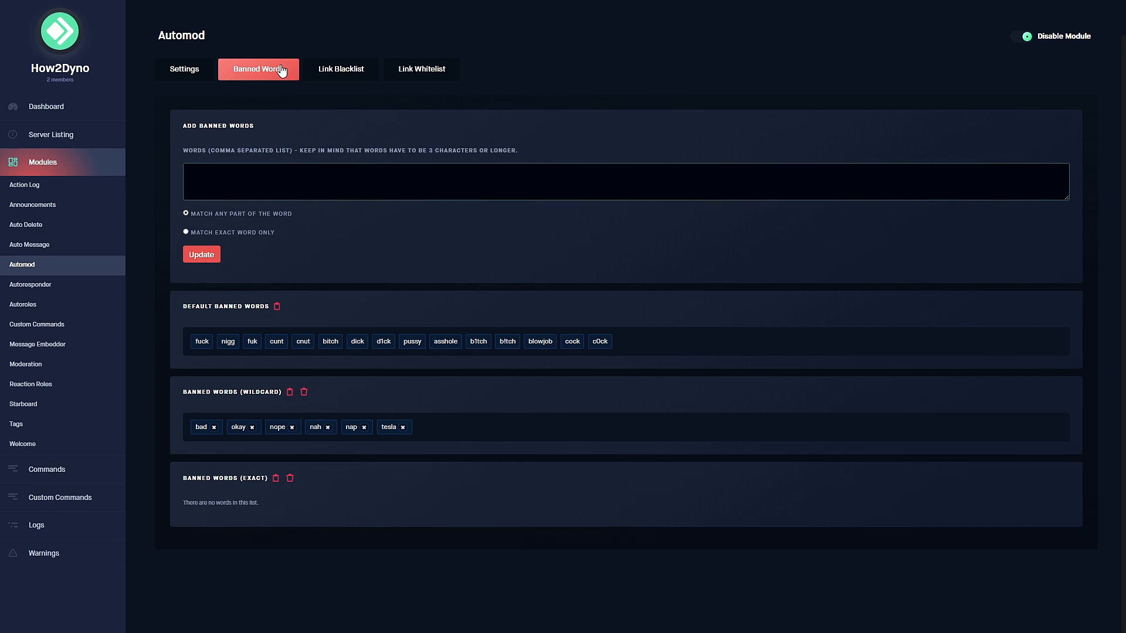
pyautogui.click(236, 183)
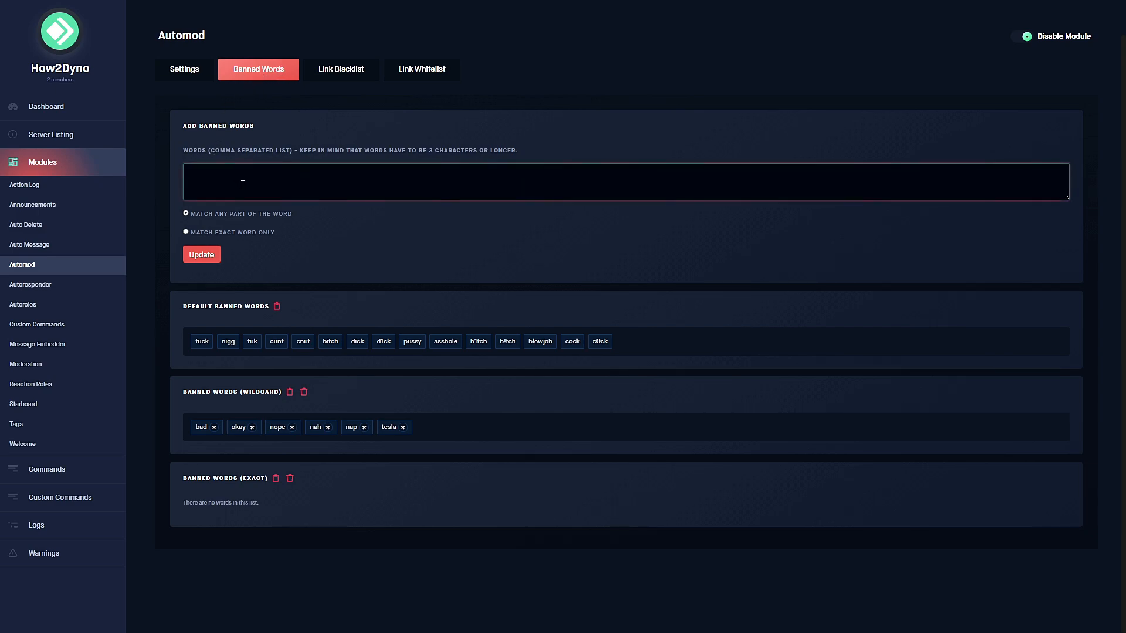
pyautogui.write('what is that')
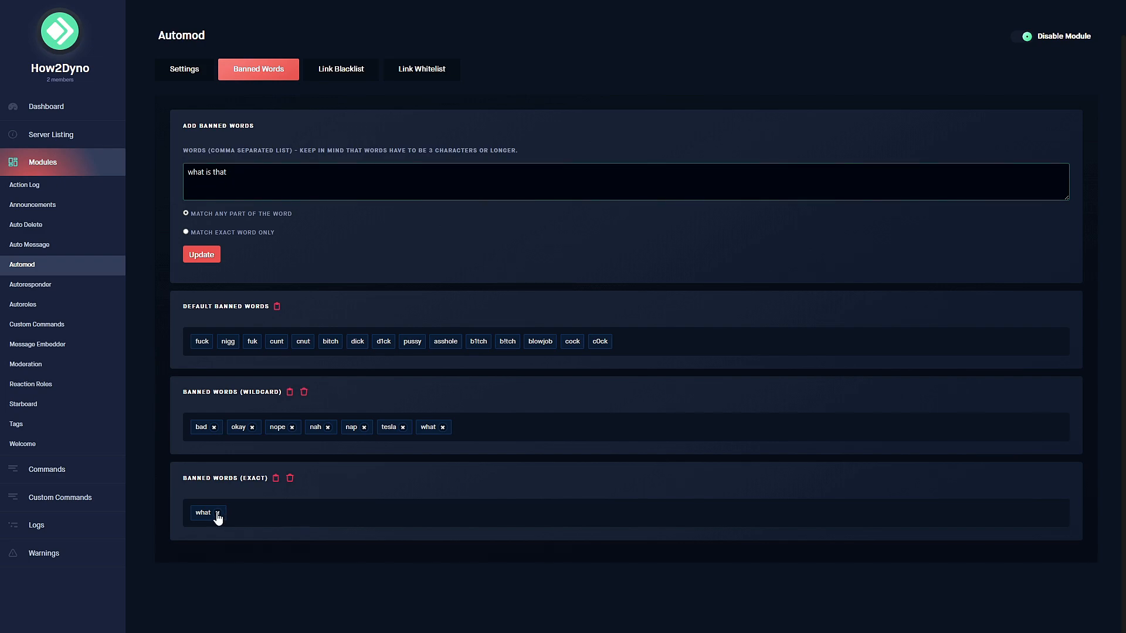
pyautogui.click(217, 513)
pyautogui.click(304, 392)
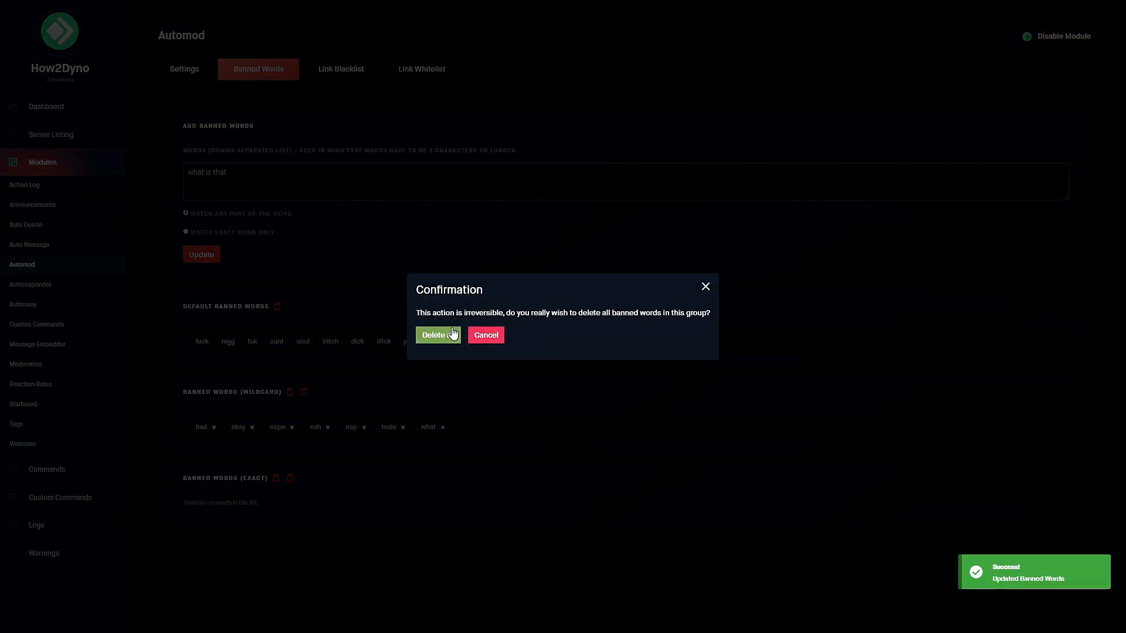
pyautogui.click(497, 334)
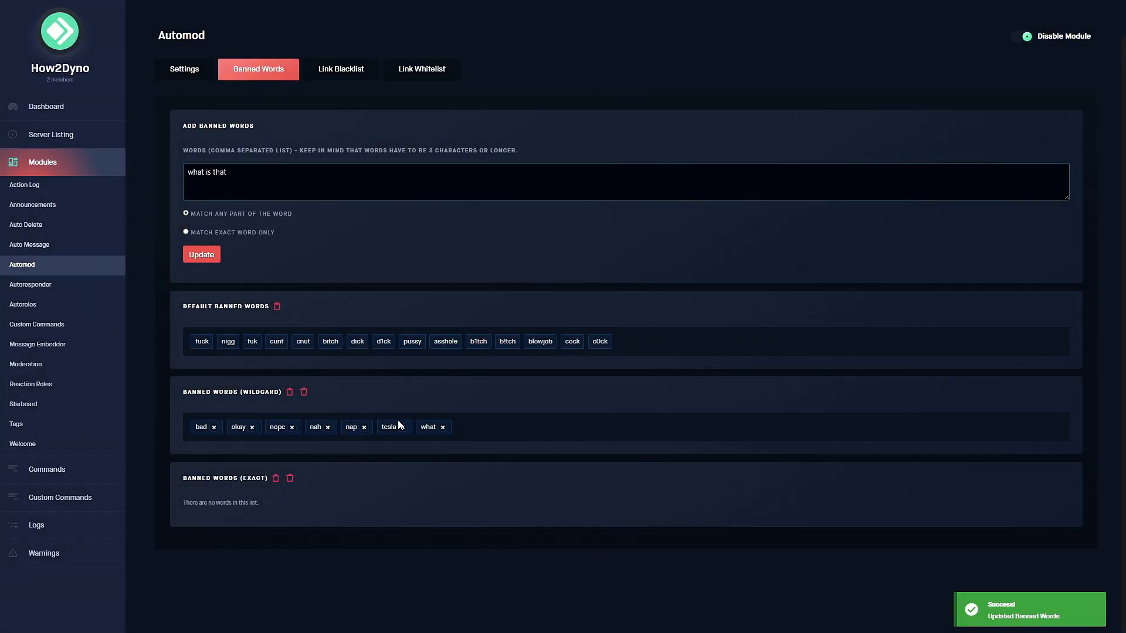
pyautogui.click(360, 79)
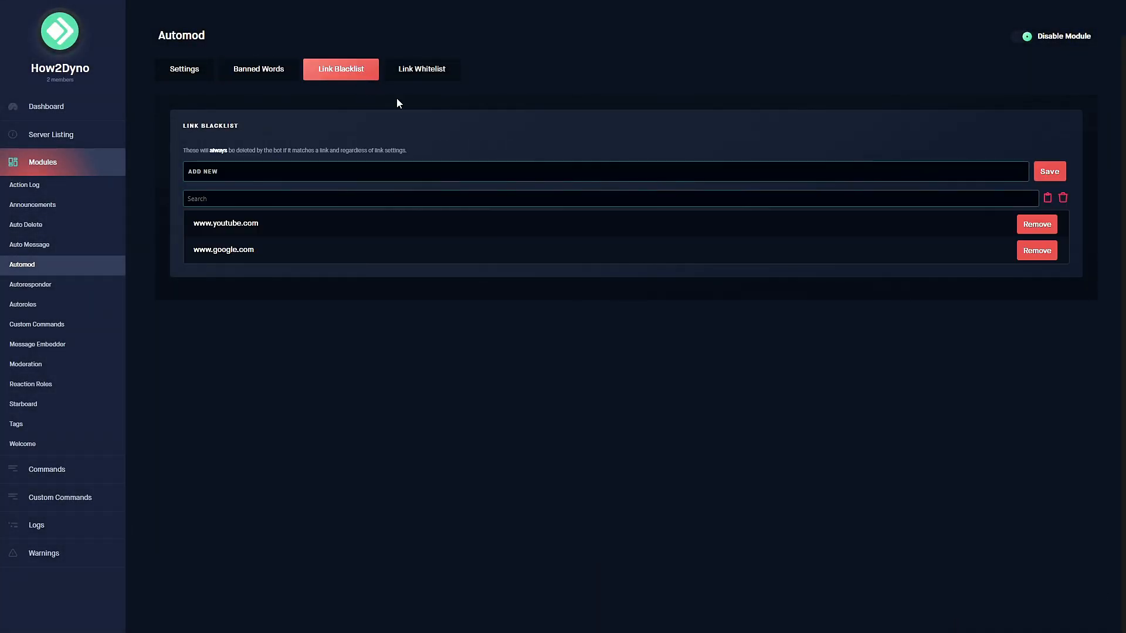
pyautogui.click(443, 73)
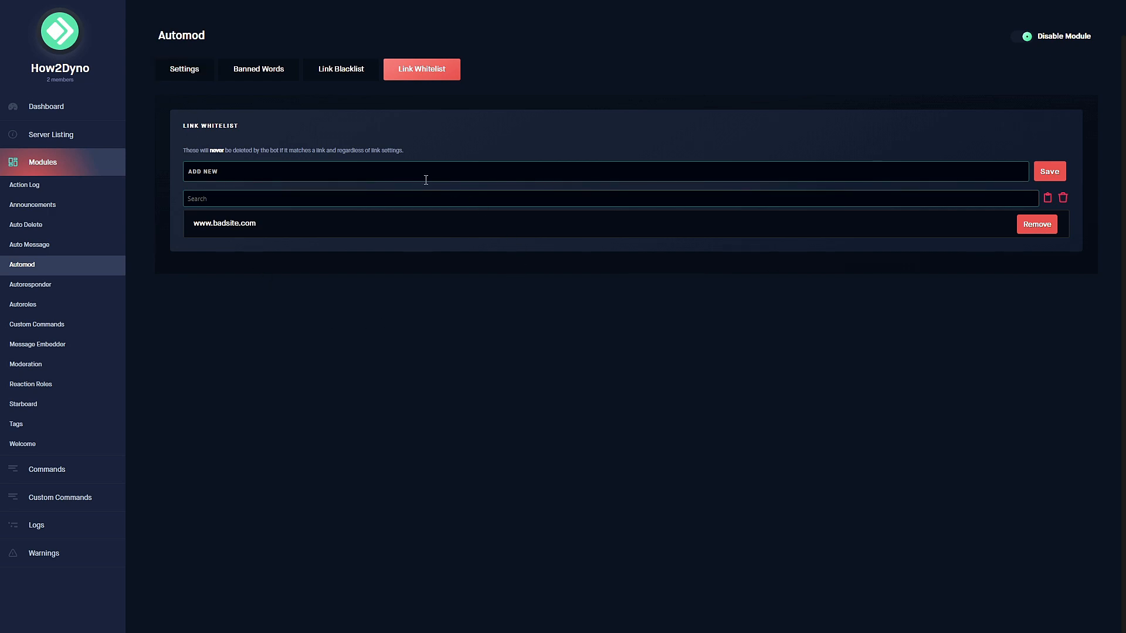
pyautogui.click(173, 82)
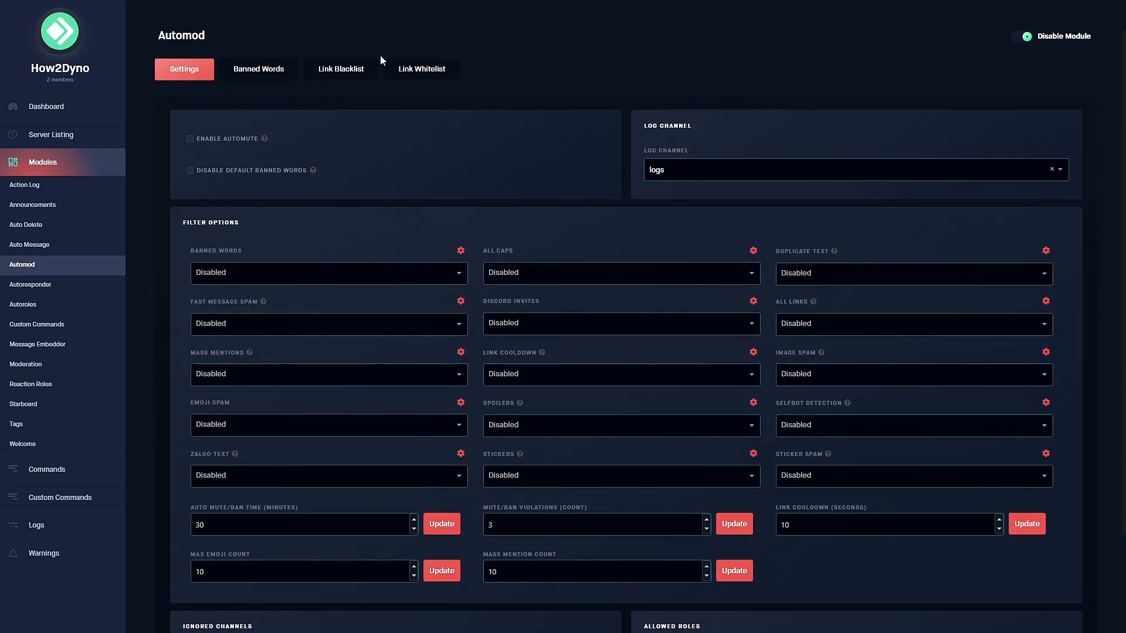
pyautogui.click(433, 69)
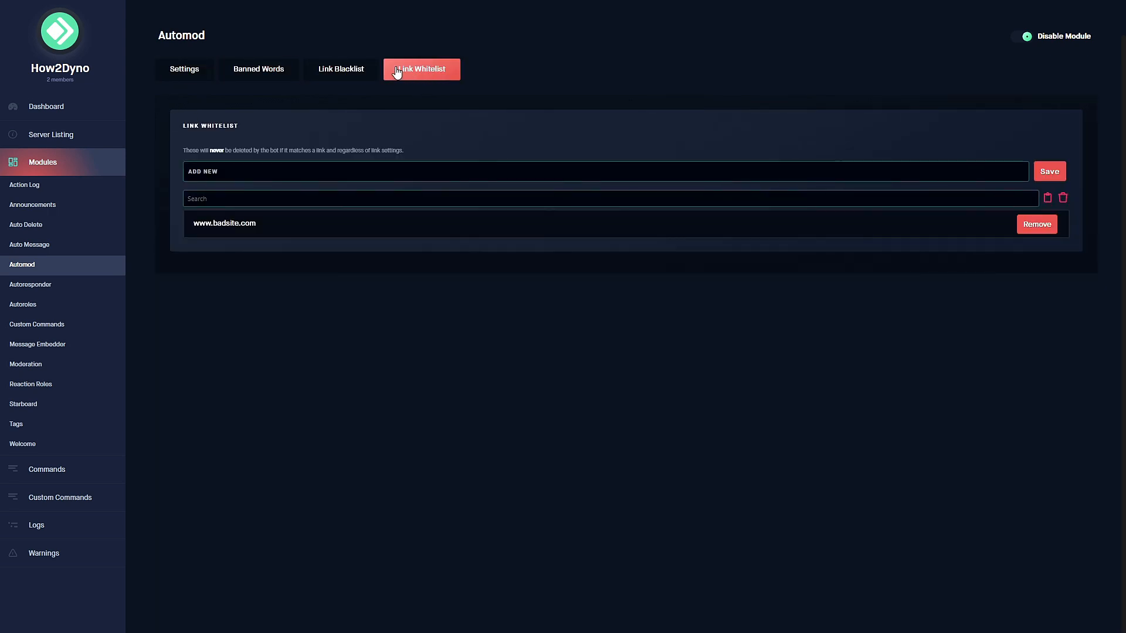
pyautogui.click(339, 75)
pyautogui.click(174, 80)
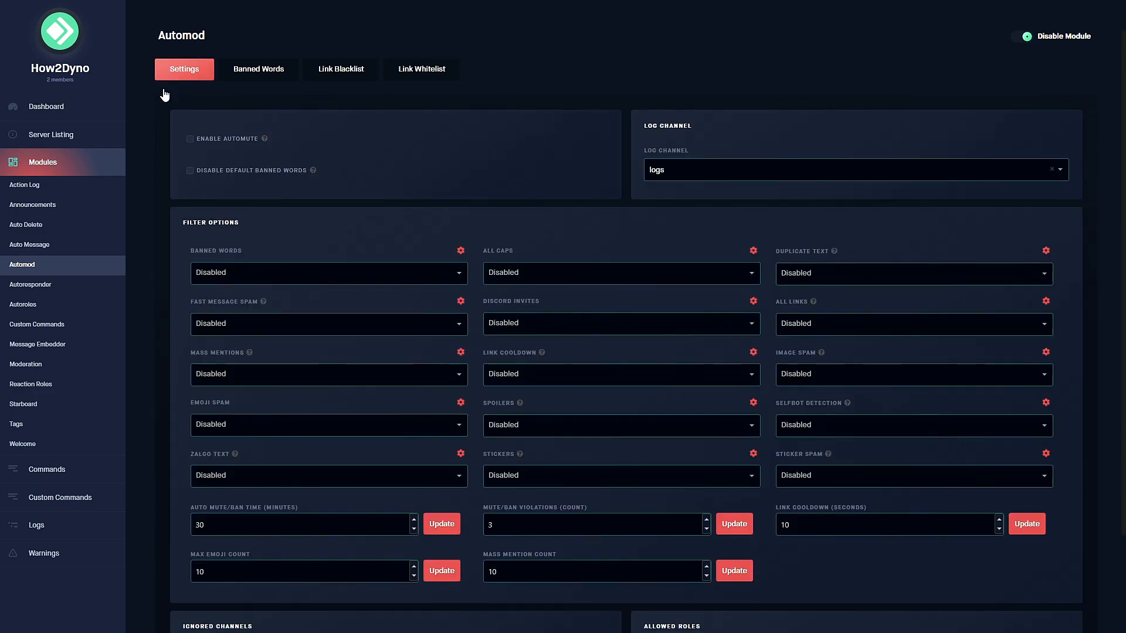
# Open the Message Embedder module and click into the new embed's Name and Description fields.
pyautogui.click(82, 350)
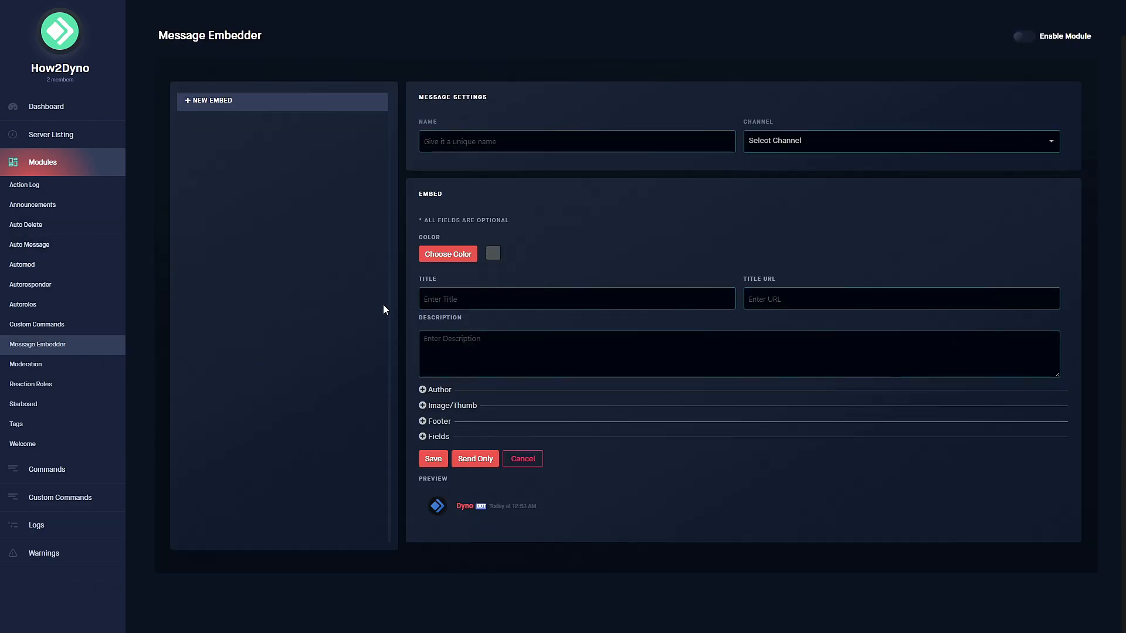
pyautogui.click(446, 136)
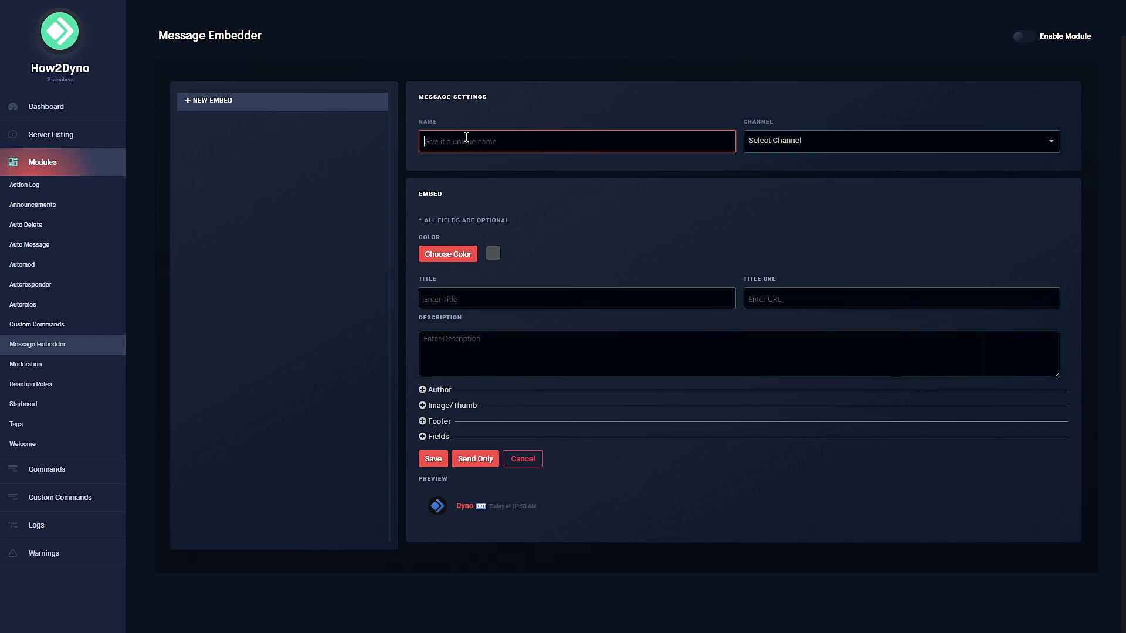
pyautogui.click(473, 112)
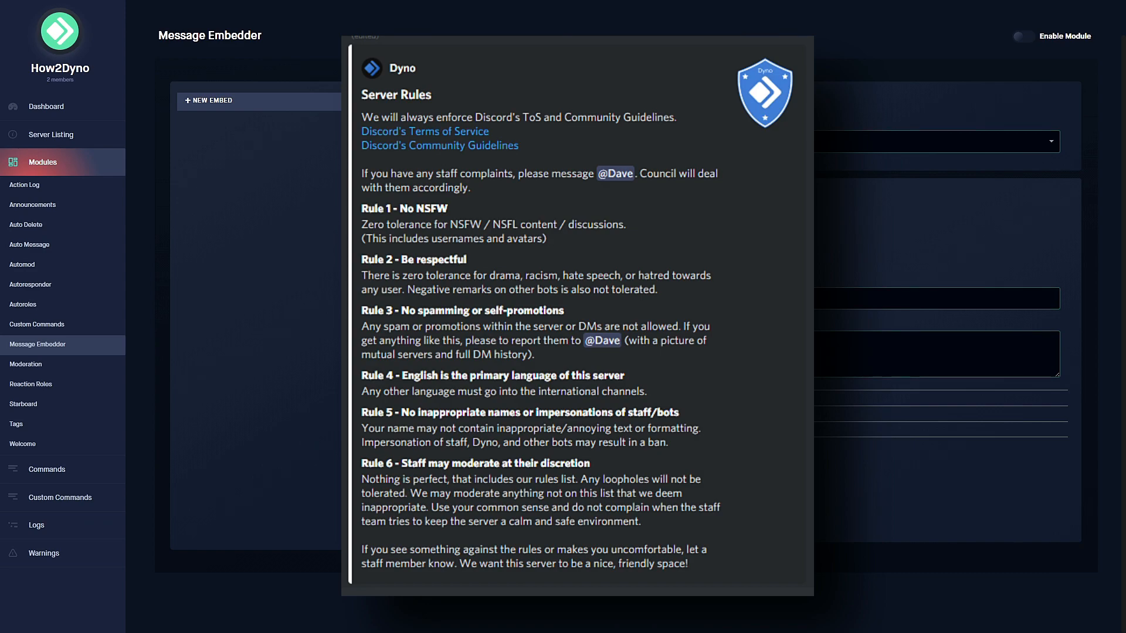
pyautogui.click(644, 146)
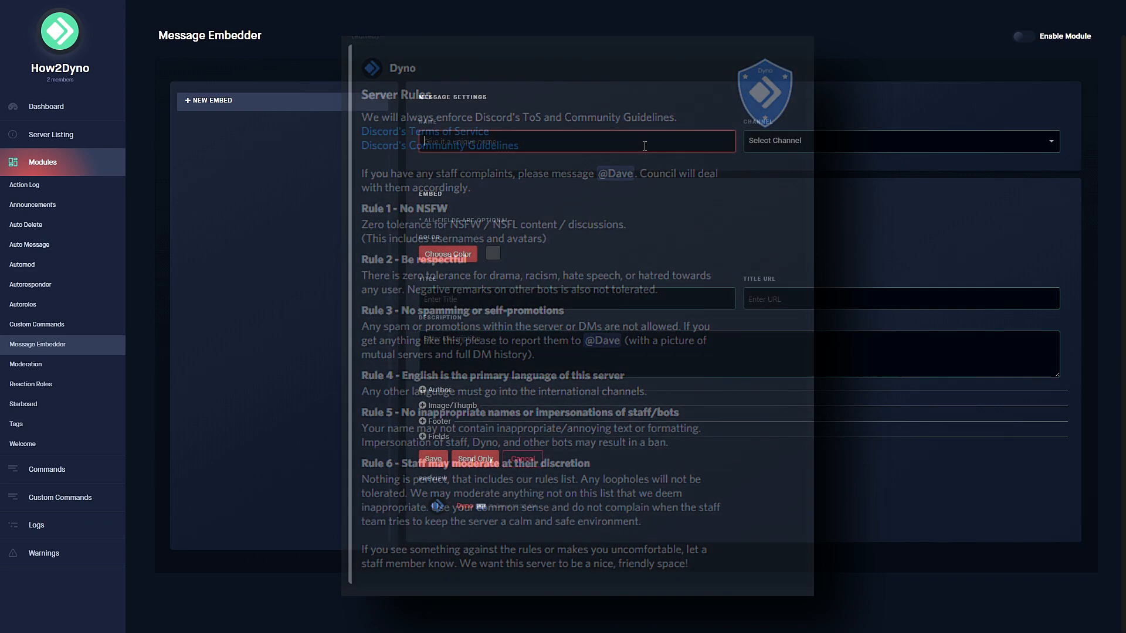
pyautogui.click(519, 347)
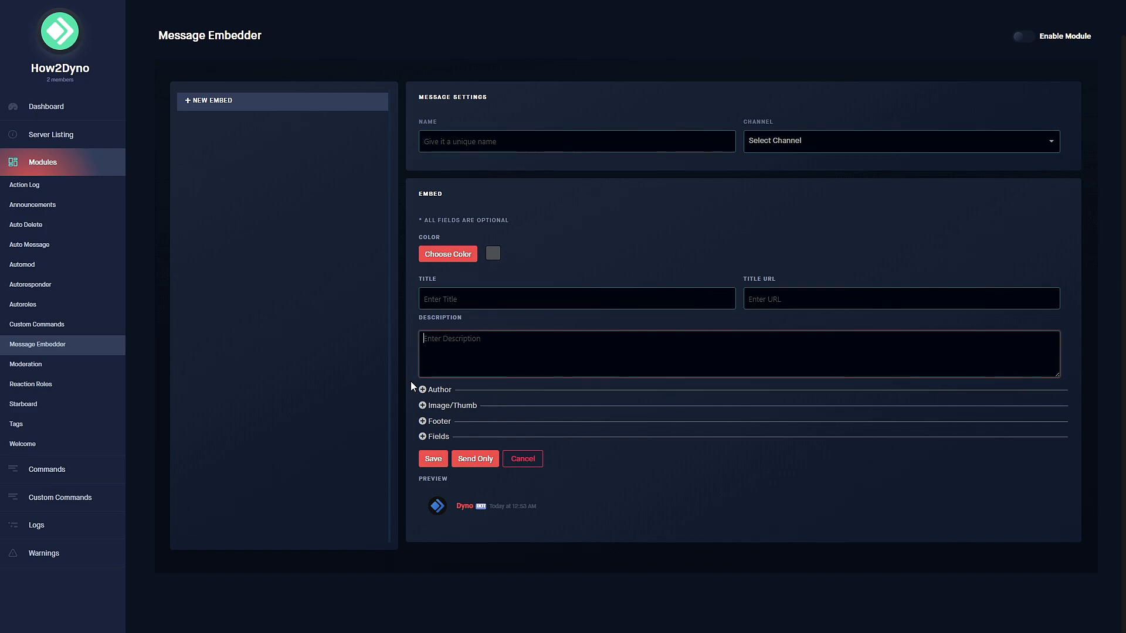
pyautogui.click(464, 143)
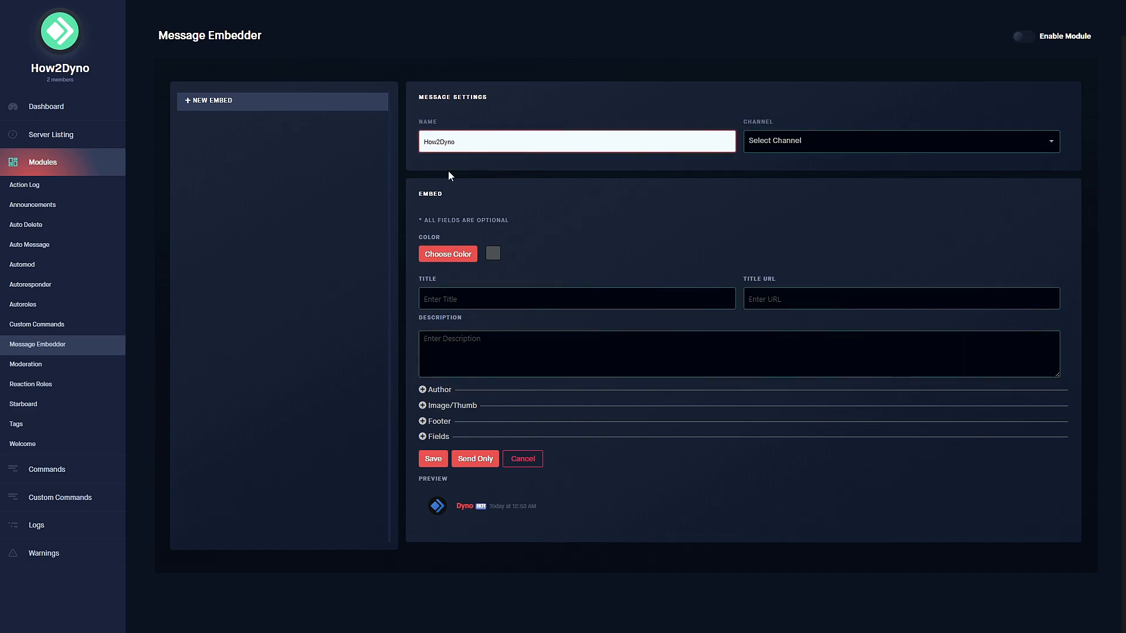
pyautogui.click(505, 118)
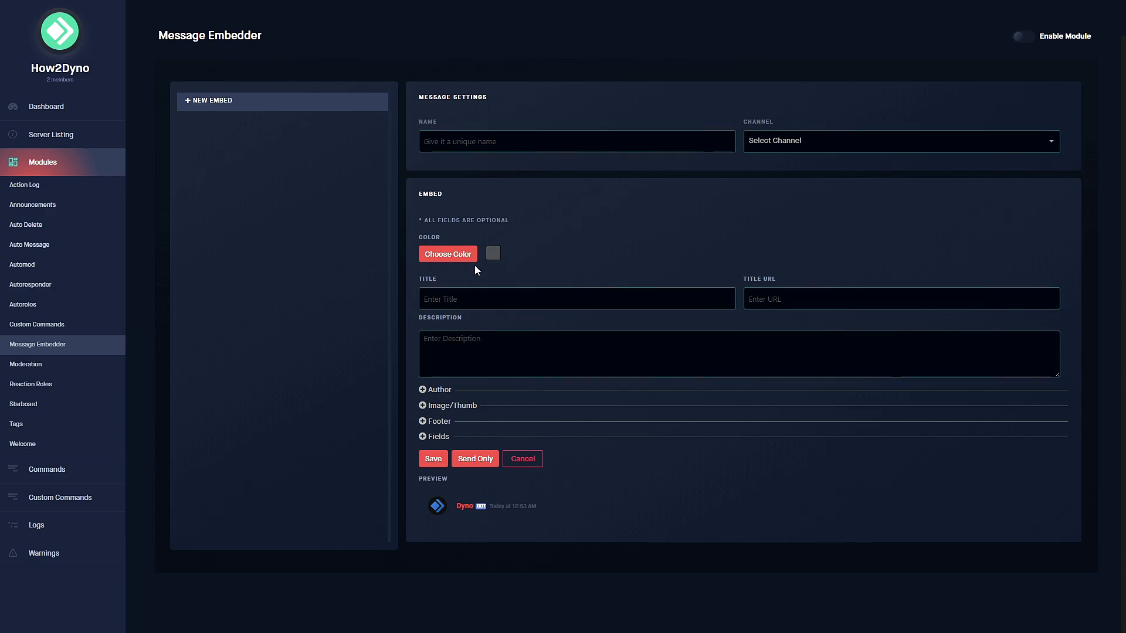
# Enable Message Embedder, name the embed How2Dyno and set its channel to welcome.
pyautogui.click(1025, 35)
pyautogui.click(543, 149)
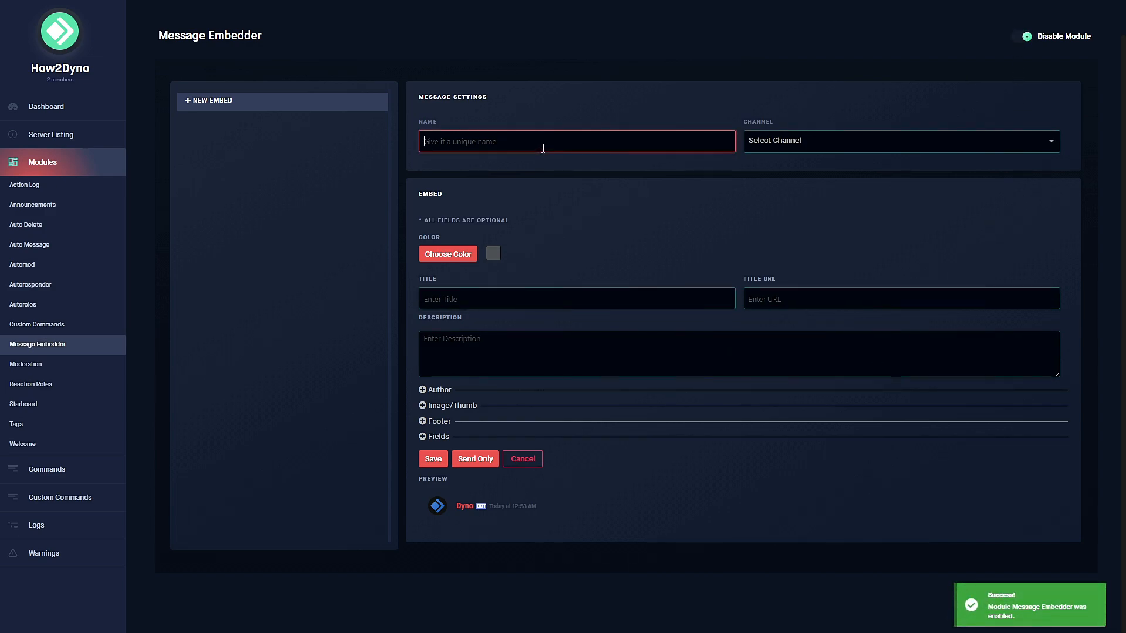
pyautogui.click(475, 163)
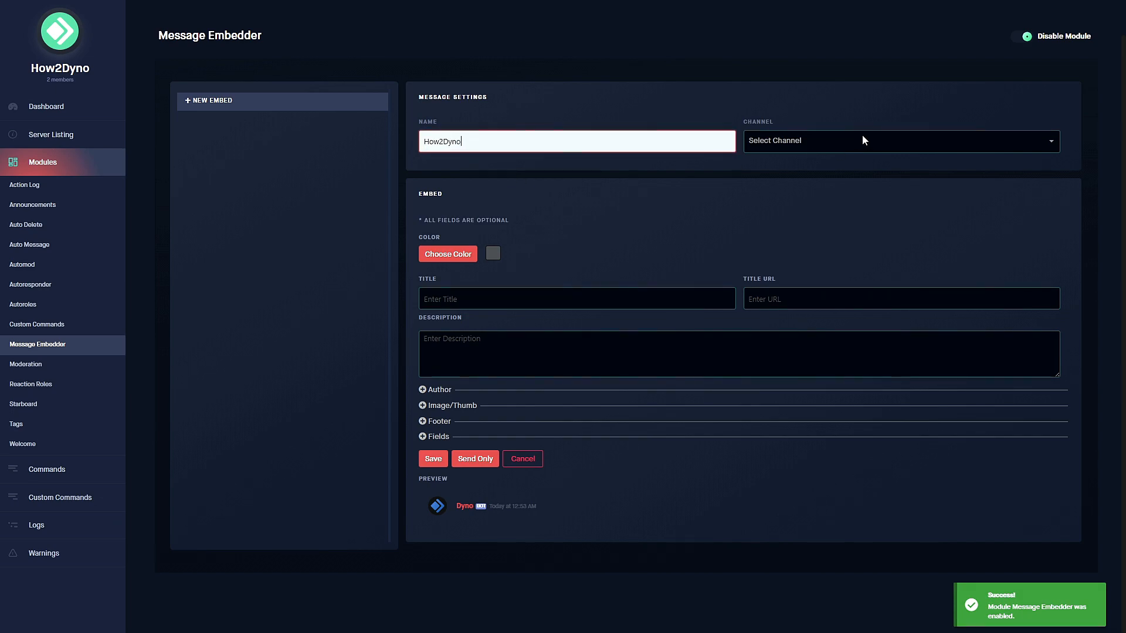
pyautogui.click(826, 142)
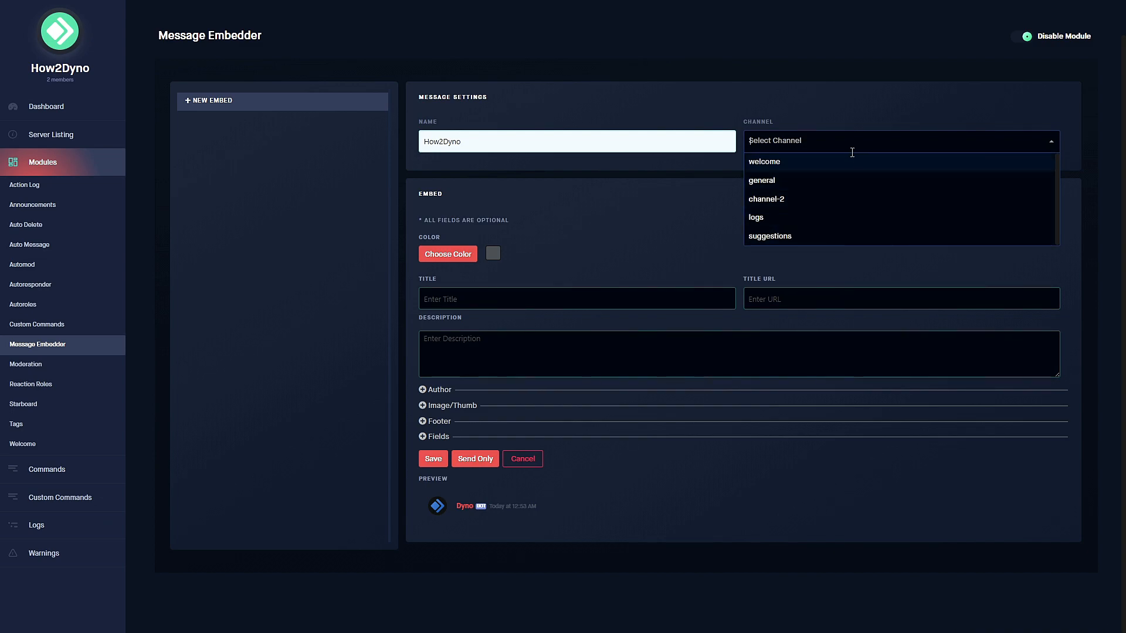
pyautogui.click(774, 164)
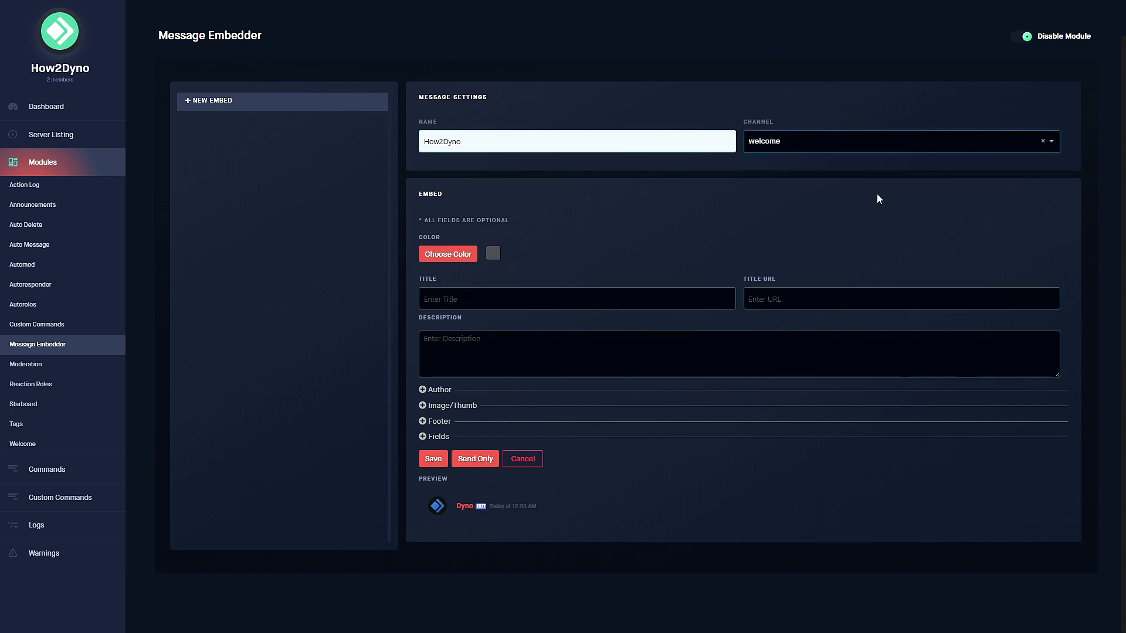
# Set the embed colour to bright red.
pyautogui.click(438, 252)
pyautogui.moveTo(440, 314); pyautogui.dragTo(519, 276)
pyautogui.click(548, 253)
# Give the embed the title 'Welcome!' and the description 'Welcome to How2Dyno!'.
pyautogui.click(553, 297)
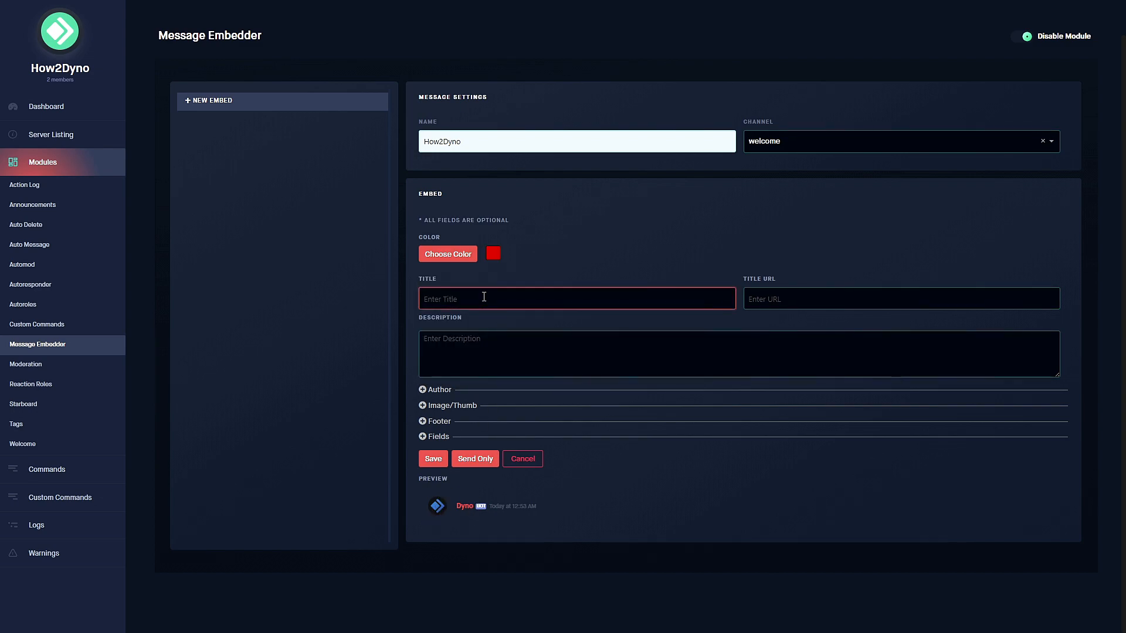
pyautogui.write('Welcome')
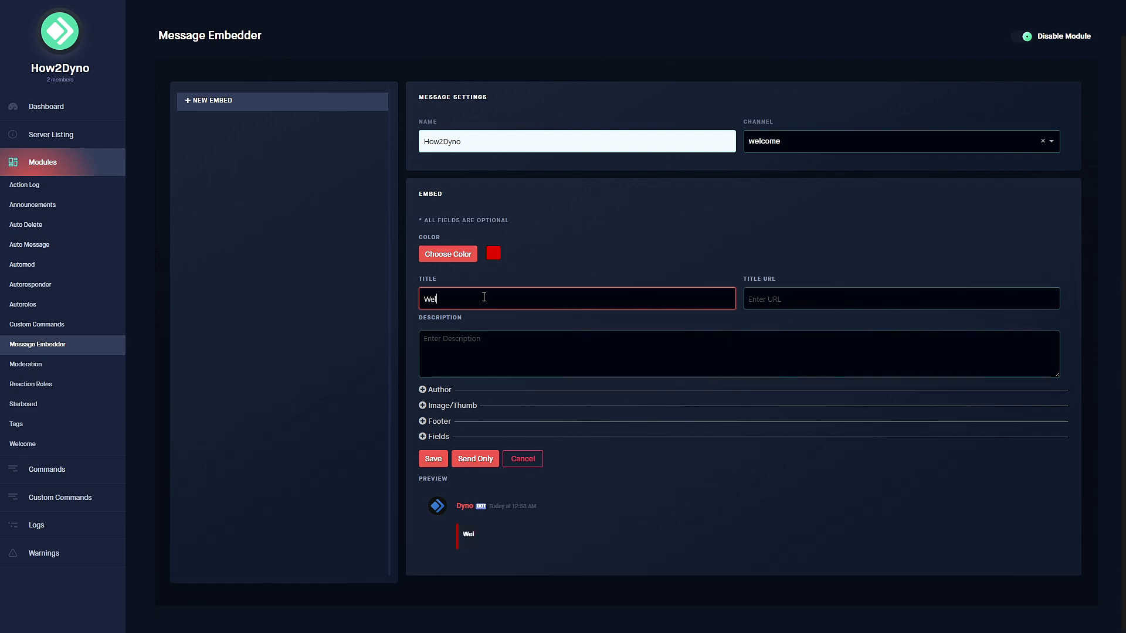
pyautogui.press('BackSpace')
pyautogui.press('BackSpace')
pyautogui.press('BackSpace')
pyautogui.write('ome!')
pyautogui.click(784, 302)
pyautogui.click(573, 347)
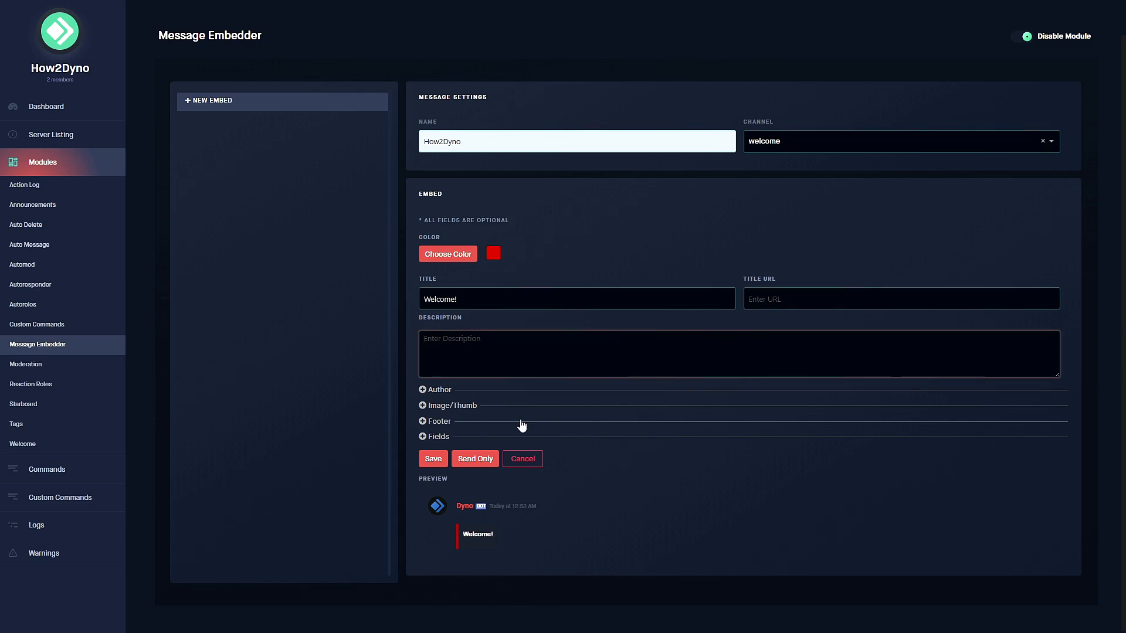
pyautogui.write('W')
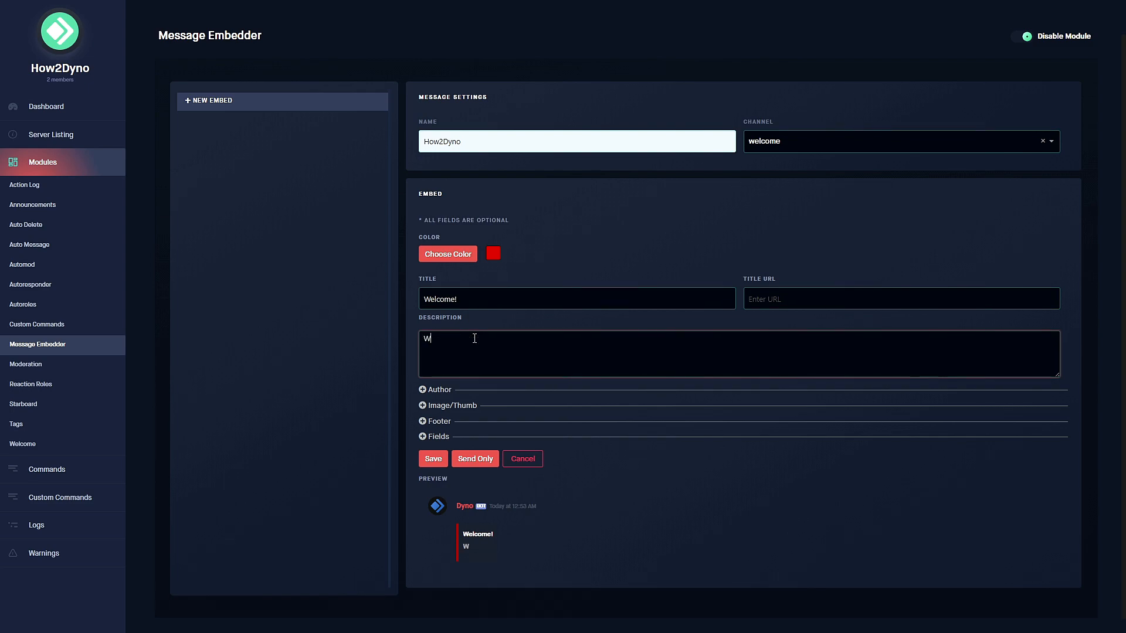
pyautogui.write('elcome to How2Dyno!')
# Expand and collapse the Author and Images sections, trying the thumbnail and image URL boxes.
pyautogui.doubleClick(438, 389)
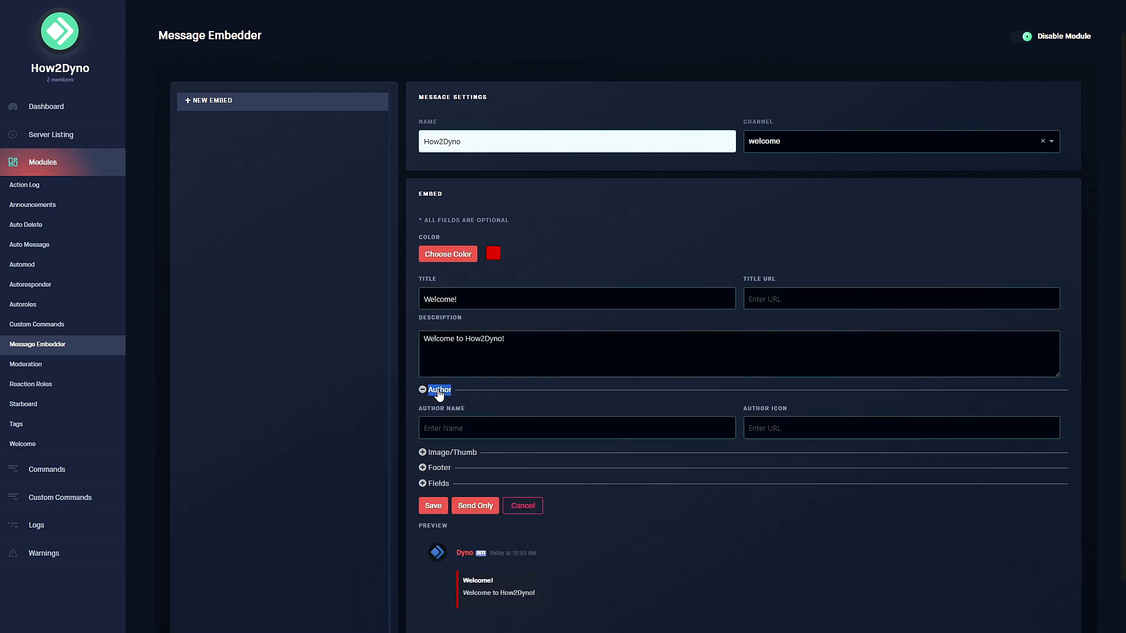
pyautogui.scroll(-1, 440, 389)
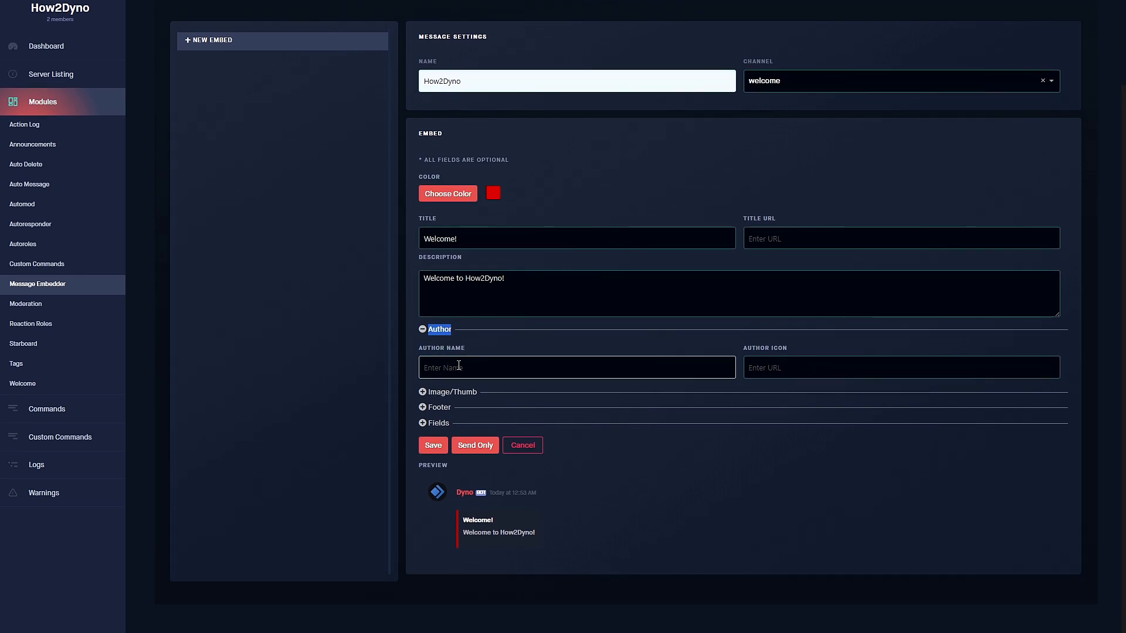
pyautogui.click(437, 330)
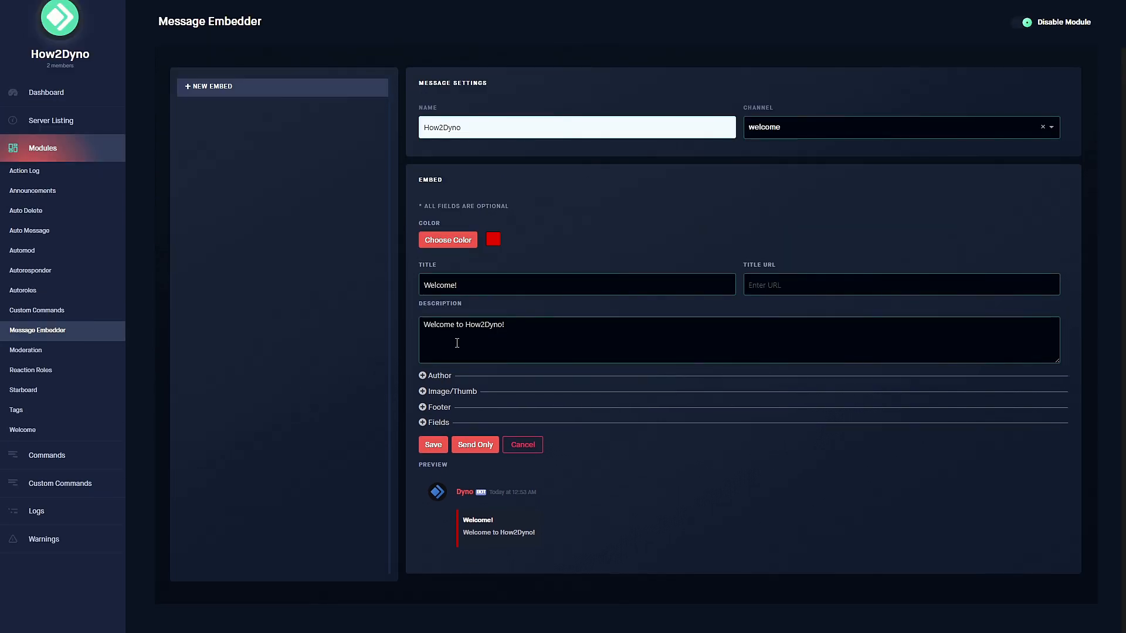
pyautogui.click(470, 391)
pyautogui.scroll(-1, 469, 391)
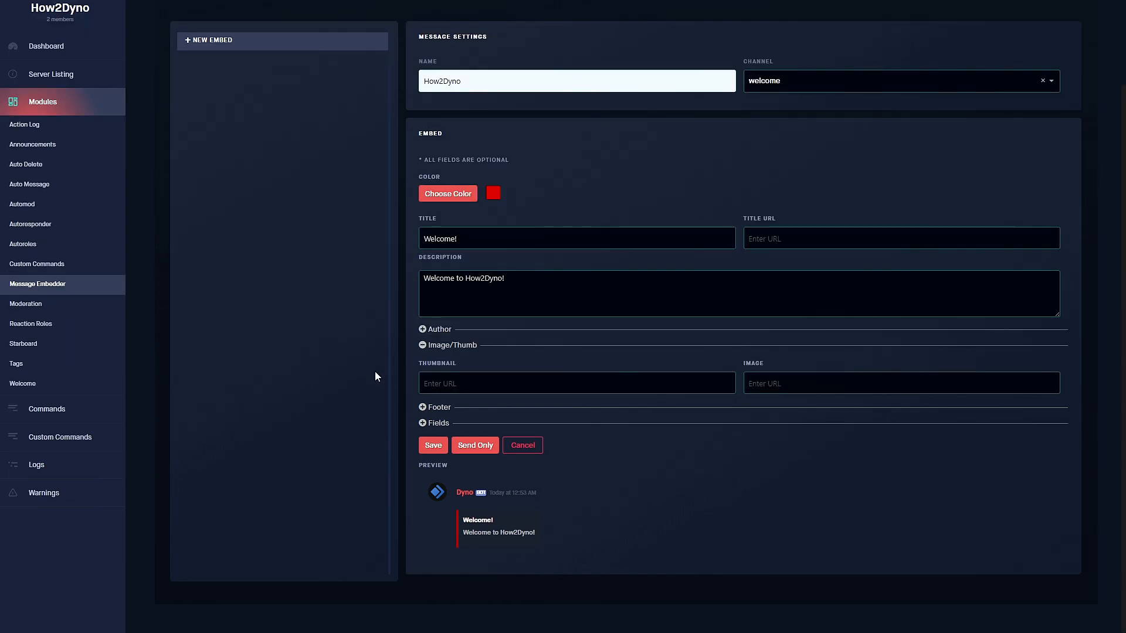
pyautogui.click(446, 385)
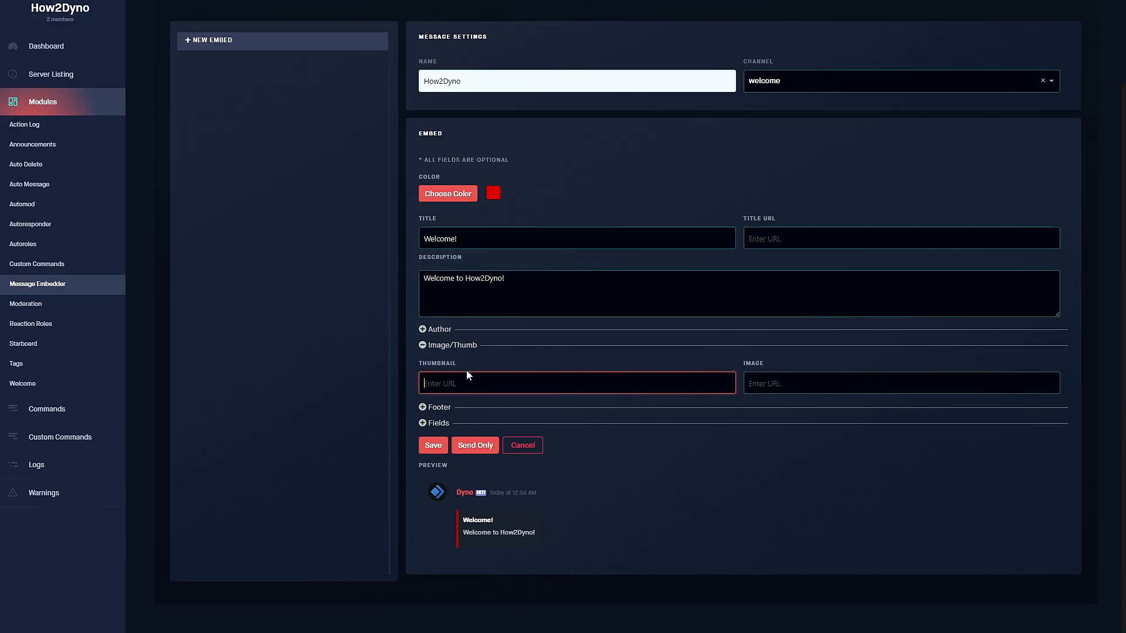
pyautogui.click(752, 383)
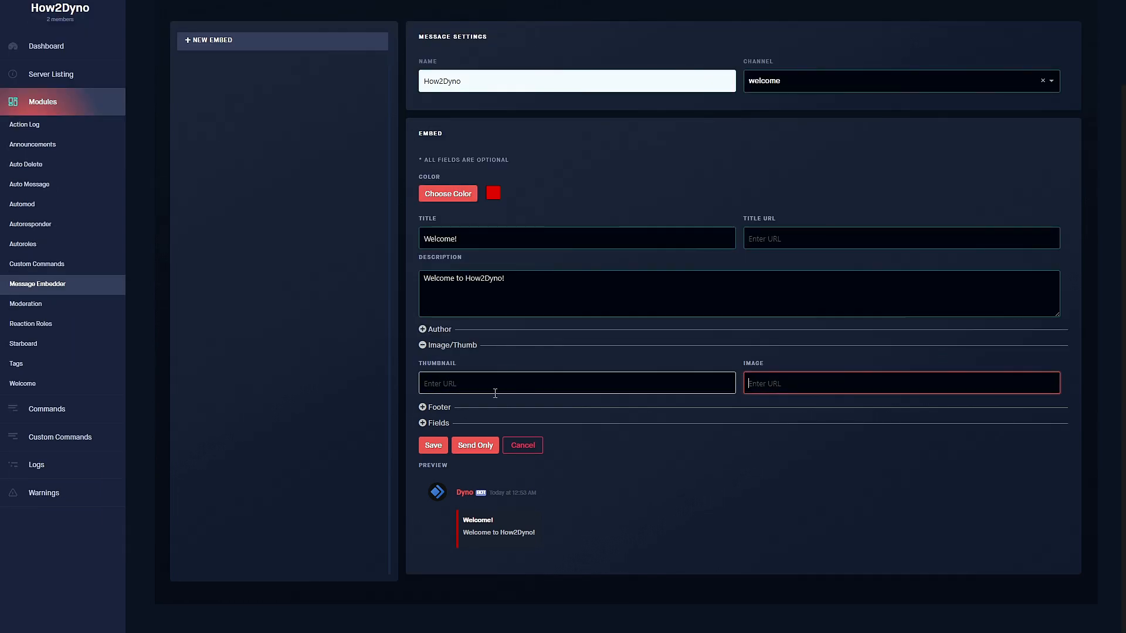
# Expand Footer and enter 'How2Dyno' as the footer text.
pyautogui.click(448, 417)
pyautogui.click(455, 446)
pyautogui.write('How2Dy')
pyautogui.scroll(-1, 652, 456)
pyautogui.click(809, 385)
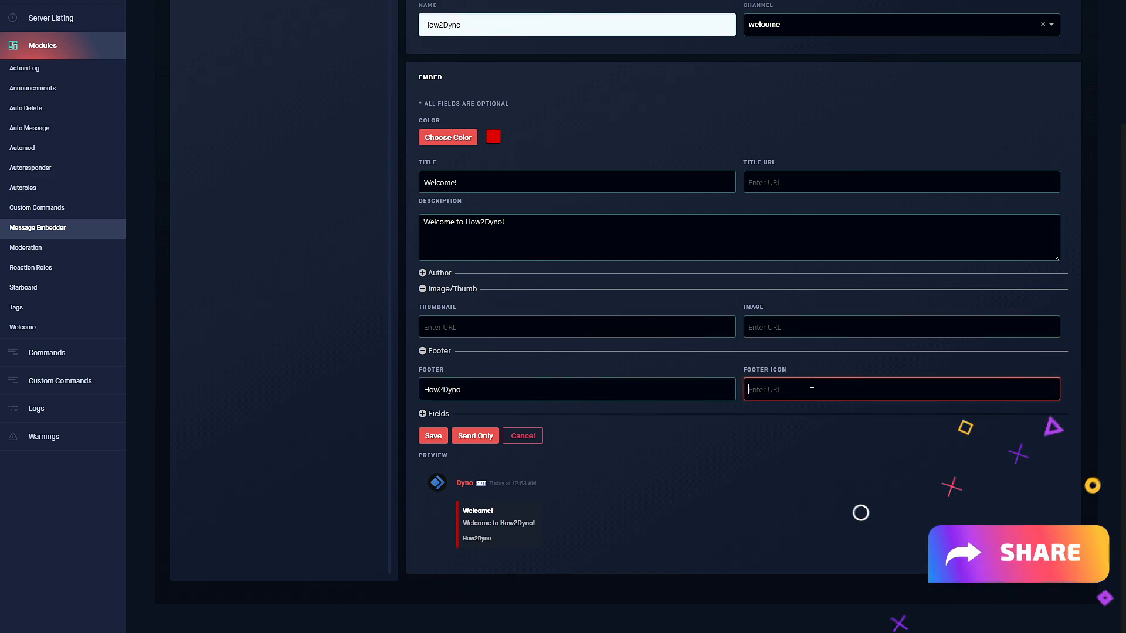
# Expand Fields and add one empty field row to the embed.
pyautogui.click(437, 413)
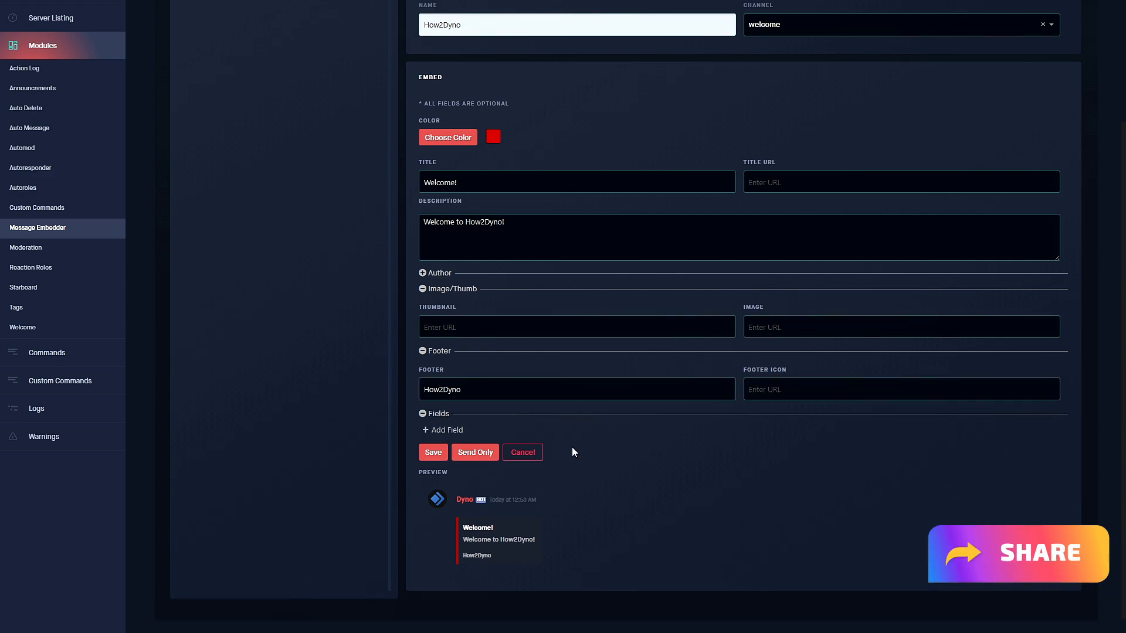
pyautogui.click(437, 430)
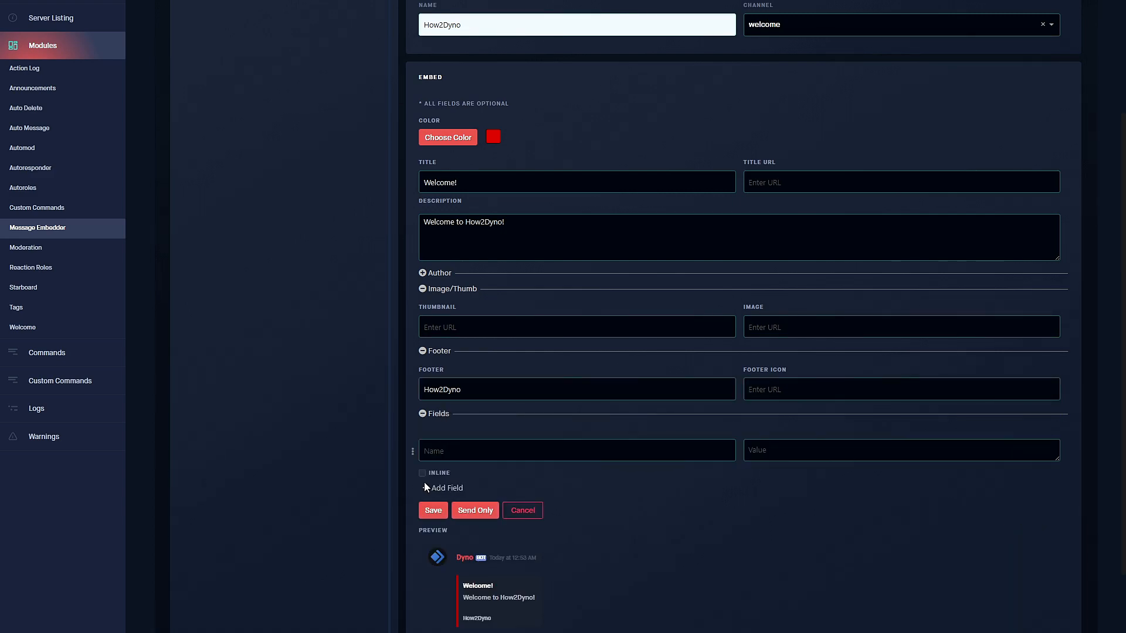
pyautogui.scroll(2, 611, 420)
pyautogui.scroll(-3, 608, 407)
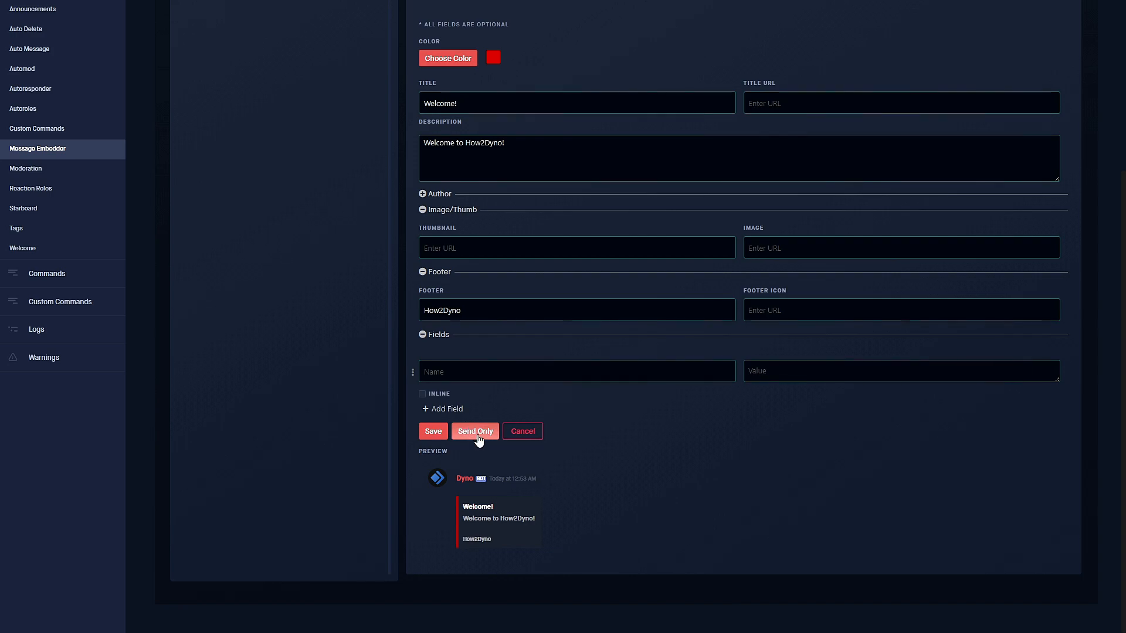
pyautogui.scroll(5, 381, 294)
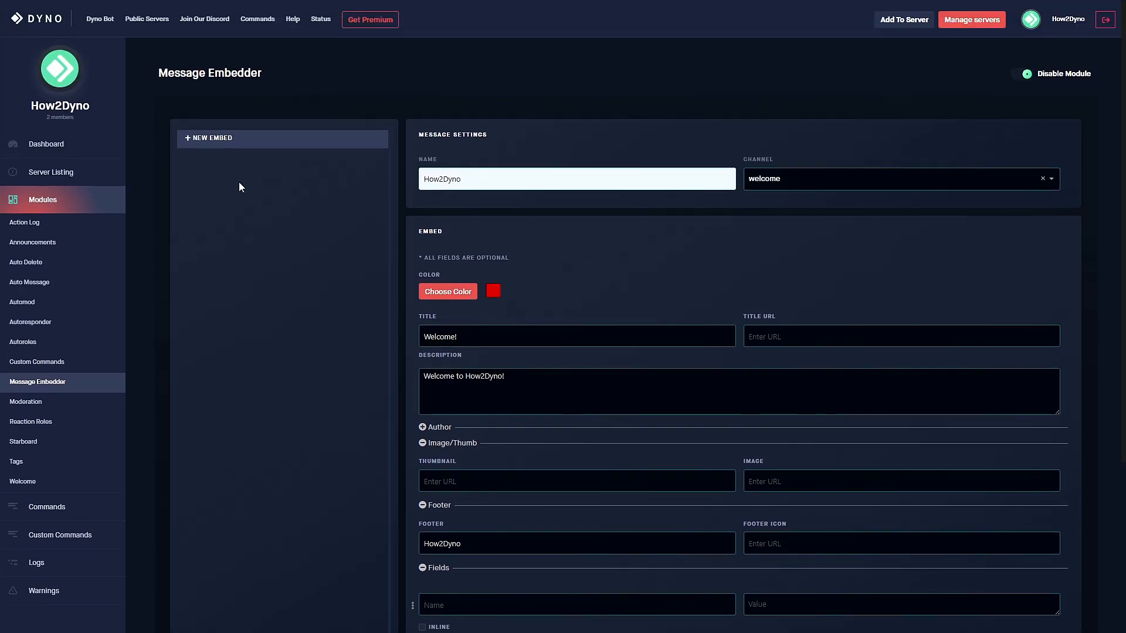
pyautogui.scroll(-2, 431, 248)
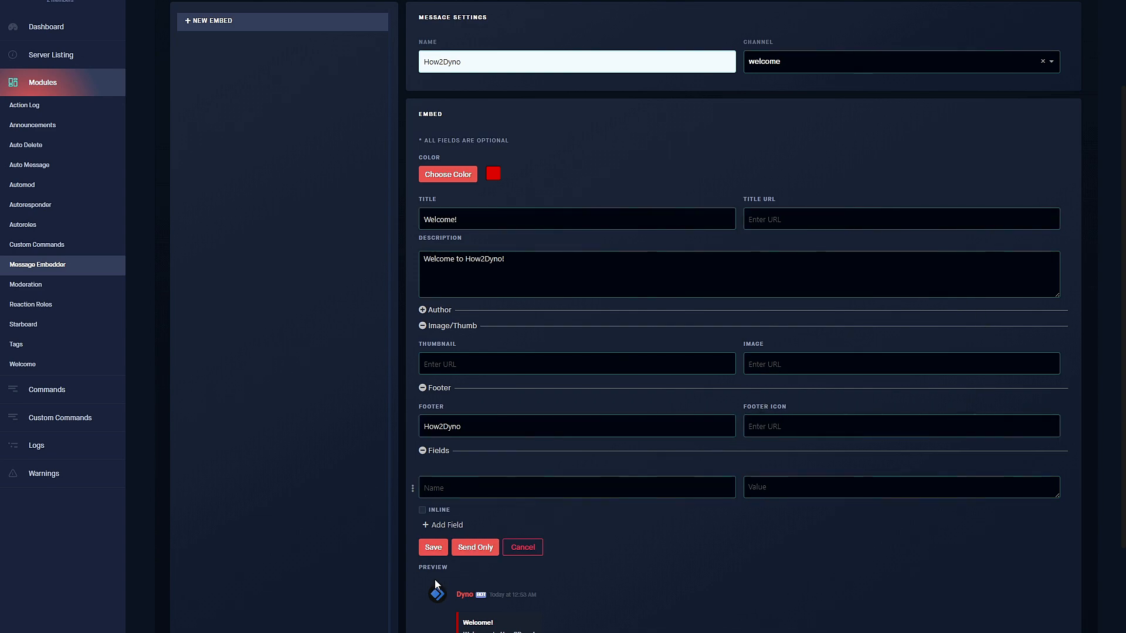
pyautogui.scroll(2, 336, 367)
pyautogui.scroll(-2, 353, 270)
# Choose Send Only, then Save & Send to save the embed and post it to #welcome.
pyautogui.click(434, 547)
pyautogui.click(462, 340)
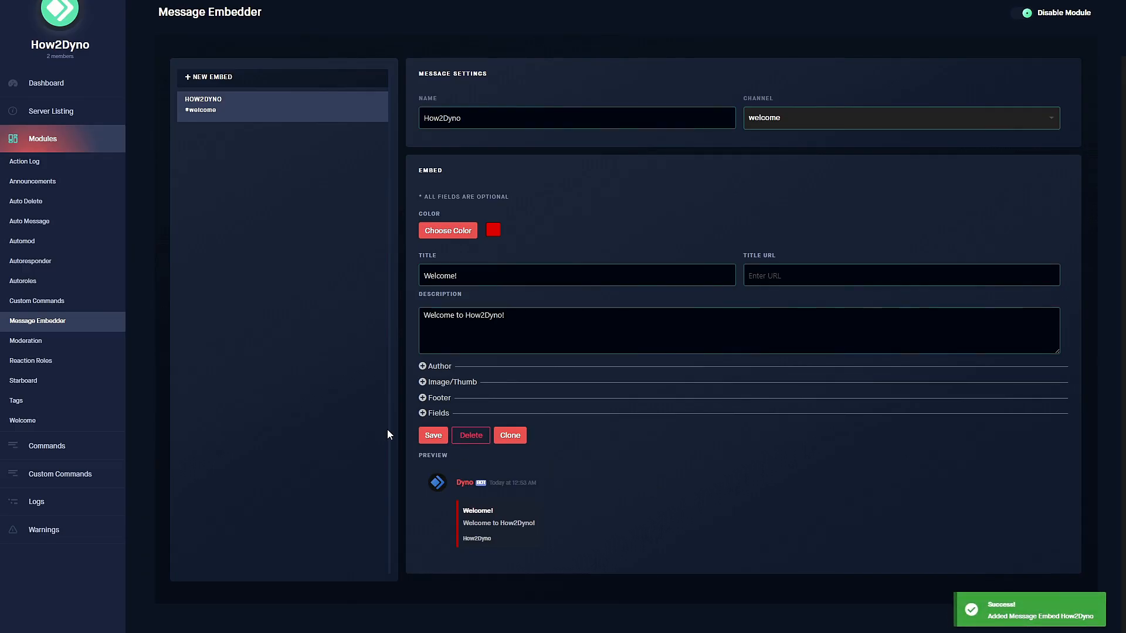
pyautogui.scroll(1, 369, 249)
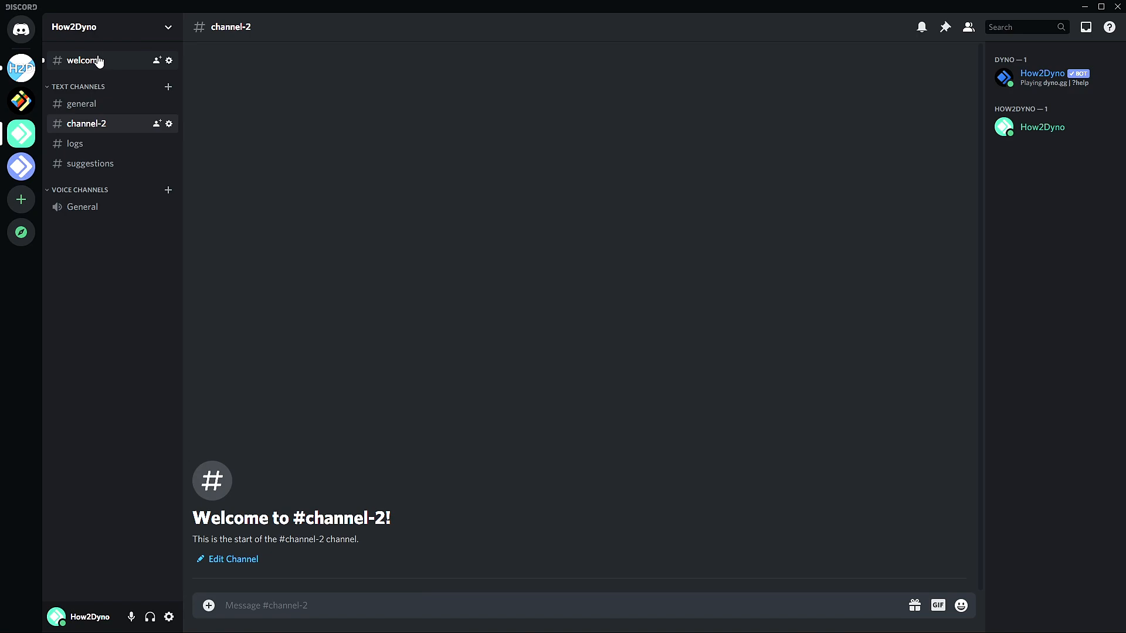
pyautogui.click(87, 151)
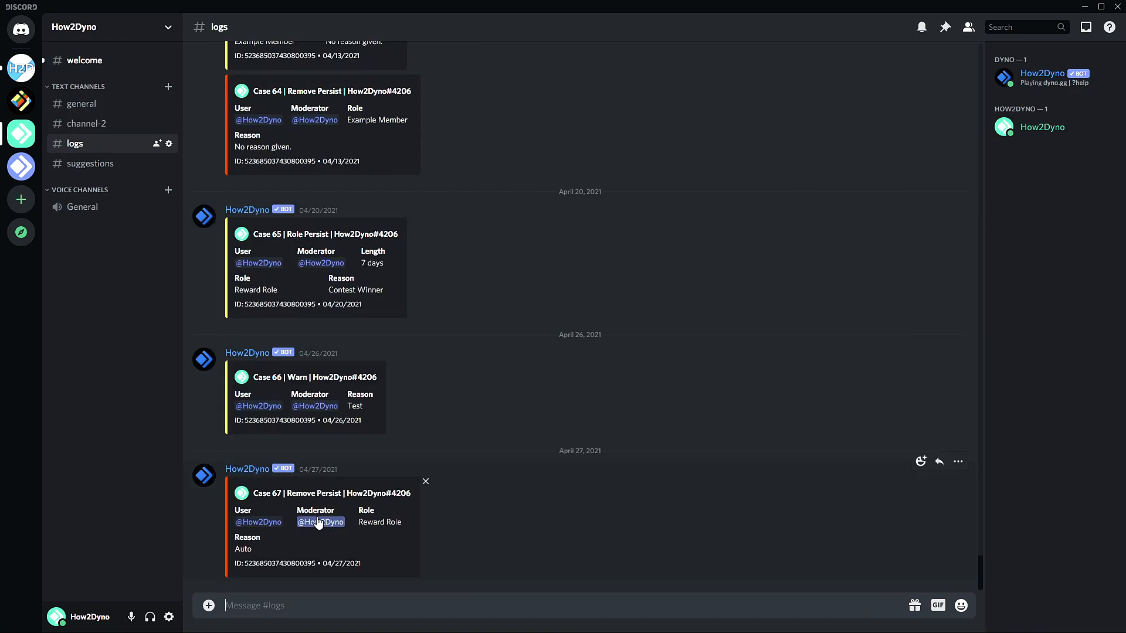
pyautogui.scroll(10, 447, 350)
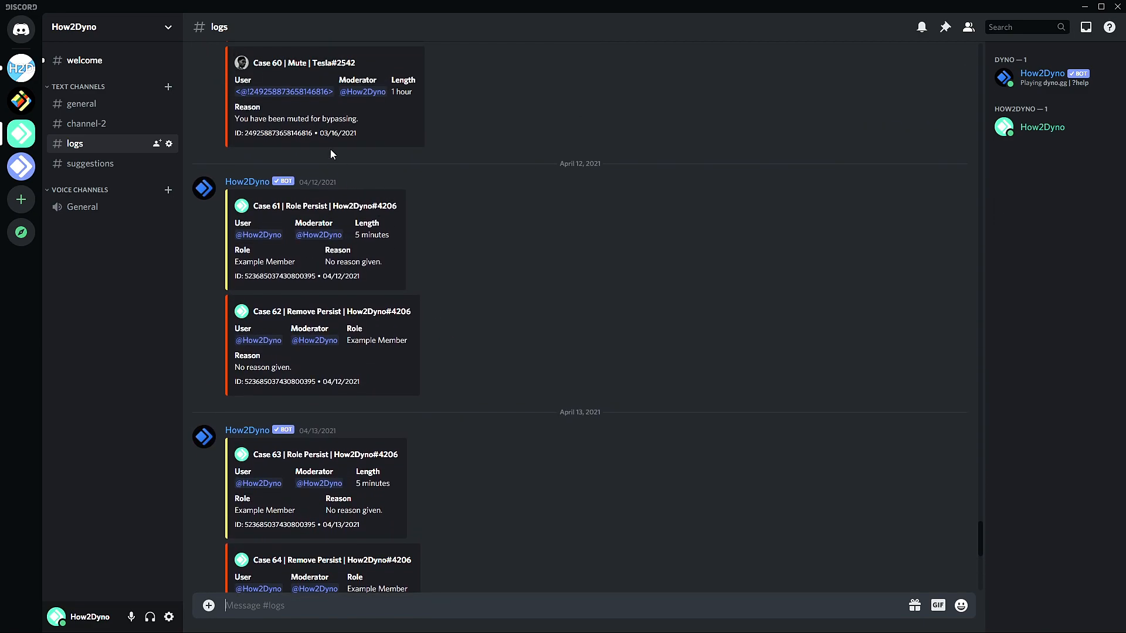
pyautogui.click(87, 62)
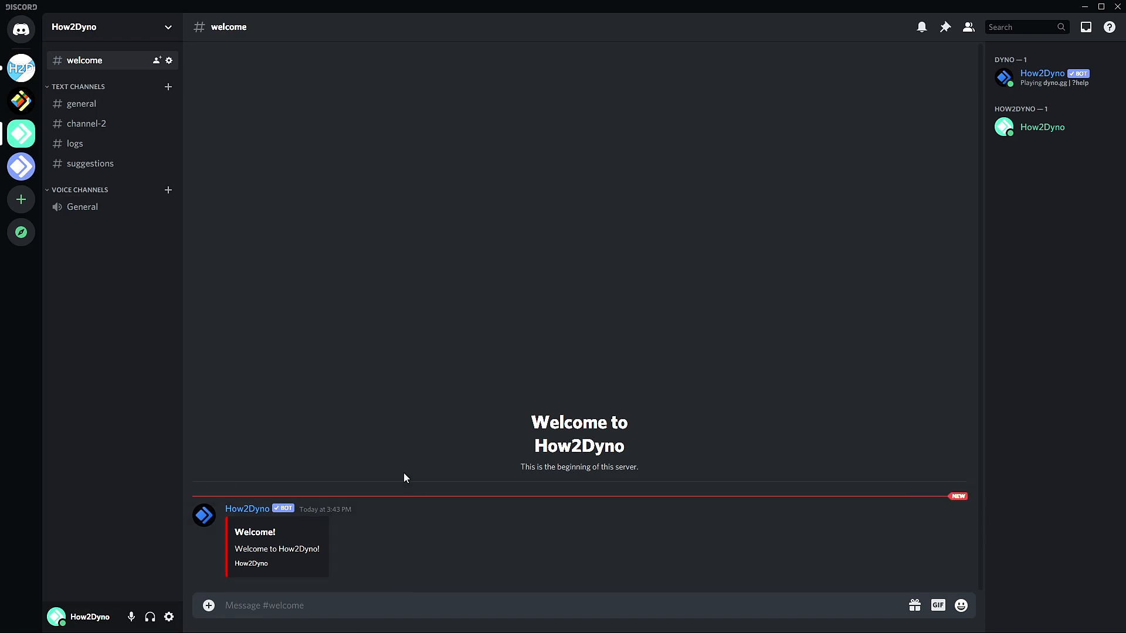
pyautogui.click(253, 511)
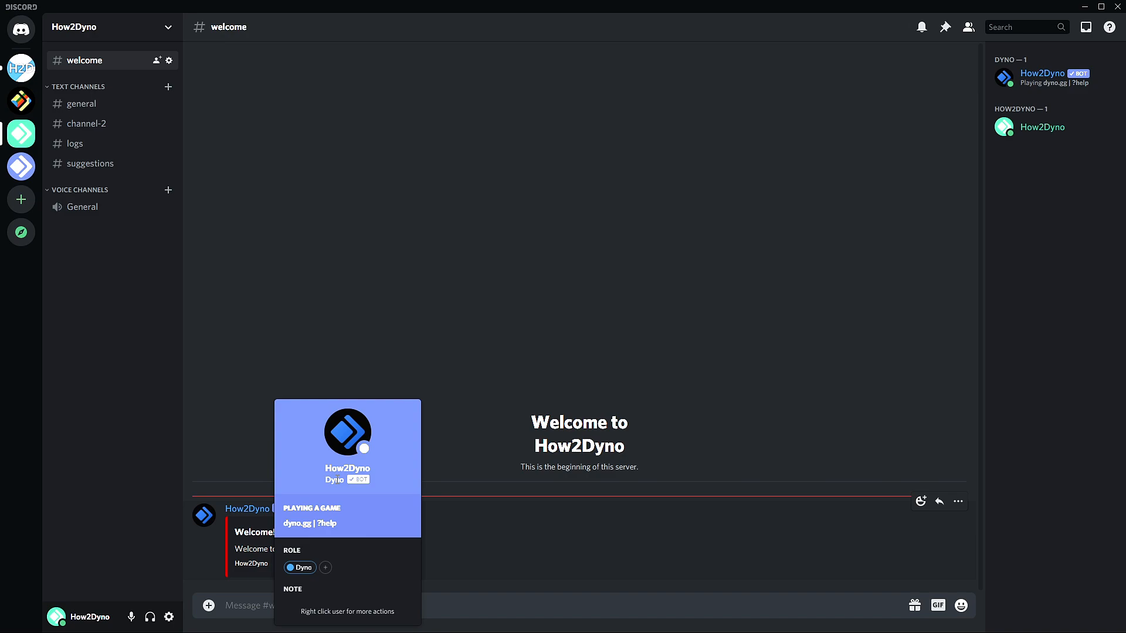
pyautogui.click(270, 384)
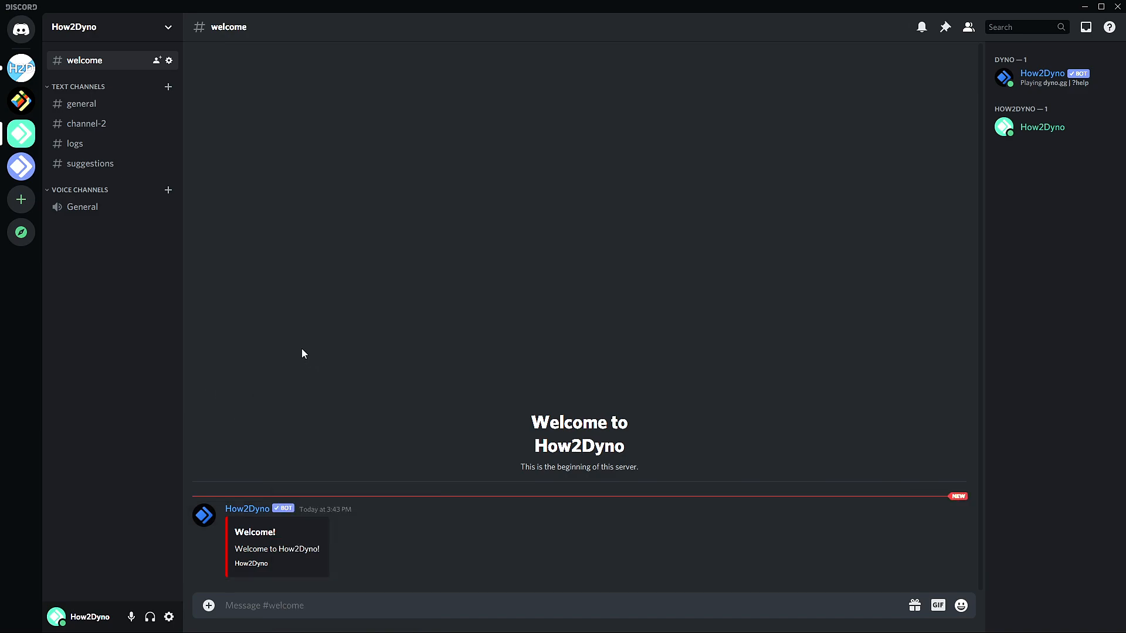
pyautogui.click(92, 122)
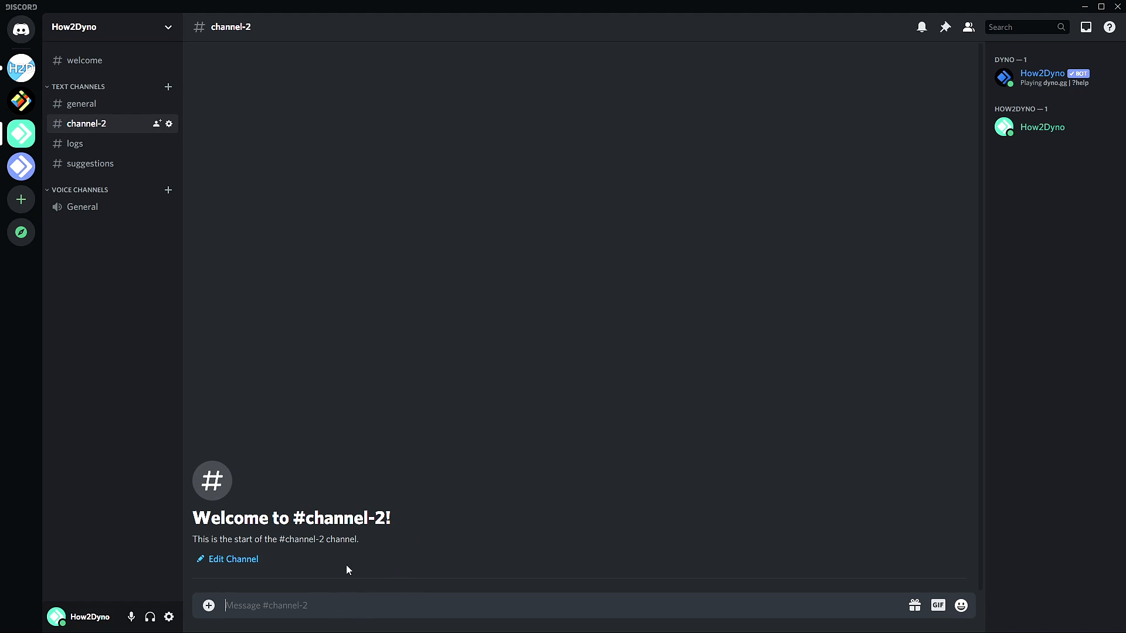
pyautogui.write('?addmod @')
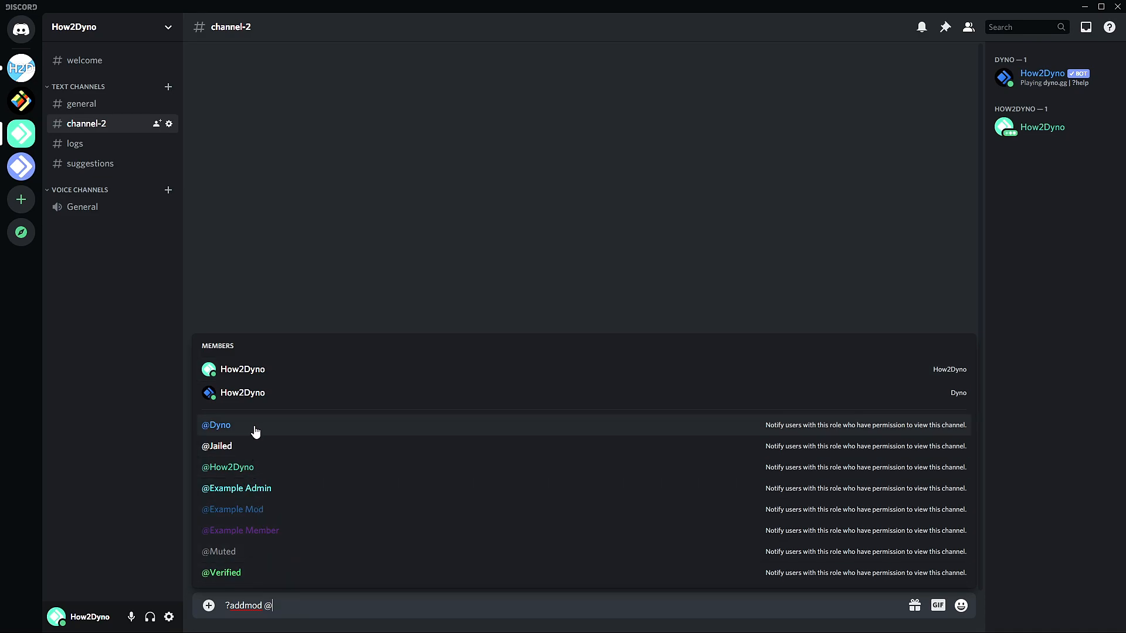
pyautogui.click(308, 509)
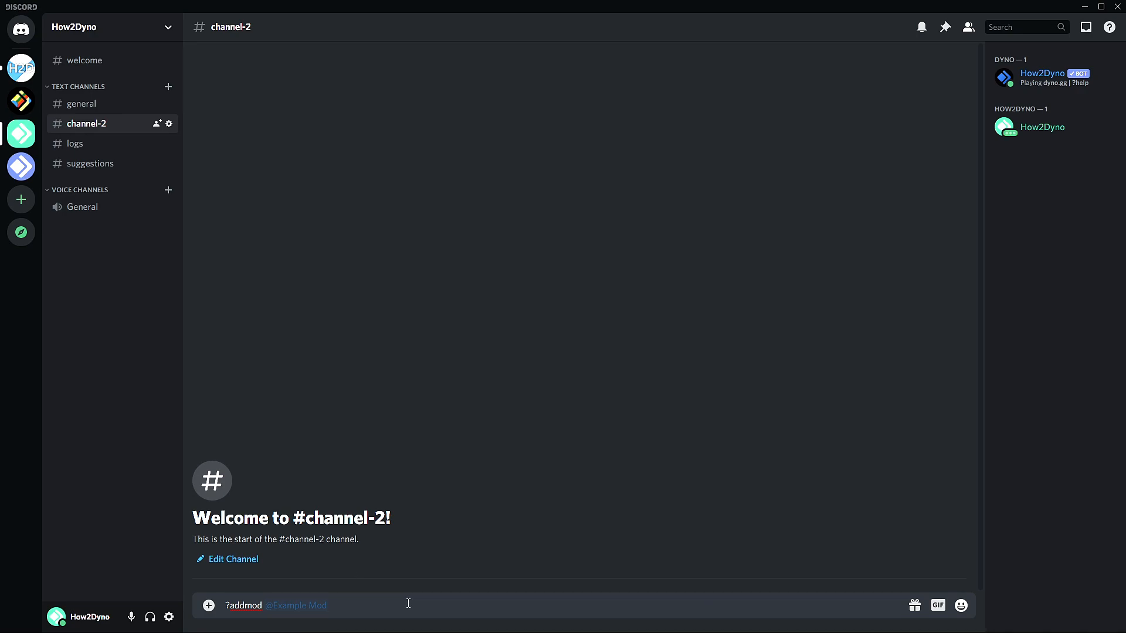
pyautogui.press('Return')
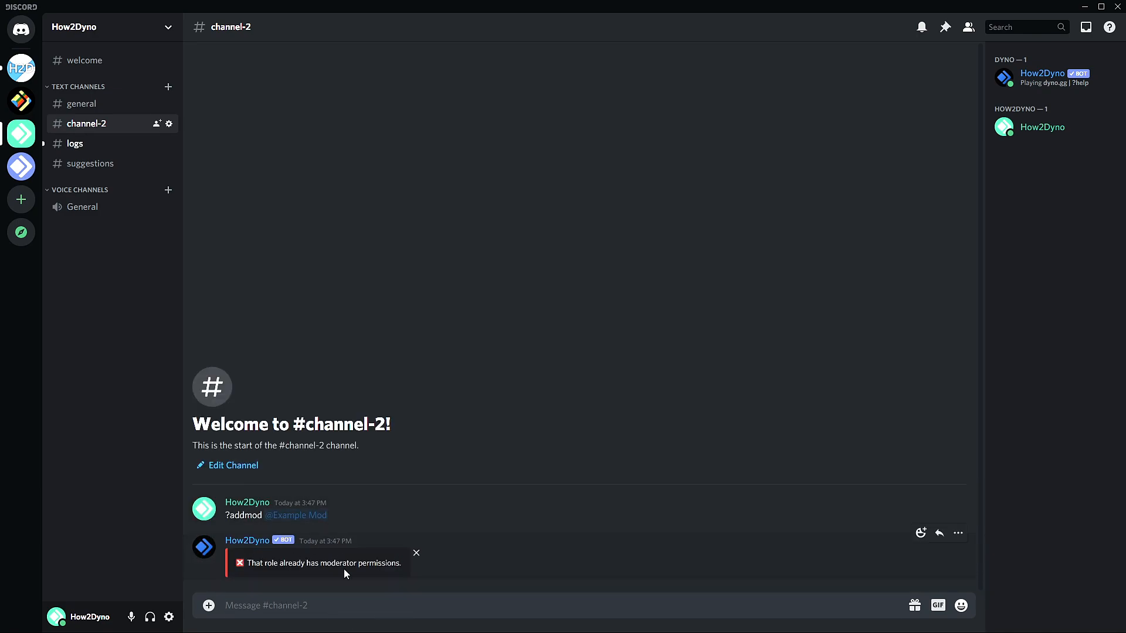
# Send ?listmods to list the server's mod roles.
pyautogui.write('?lios')
pyautogui.press('BackSpace')
pyautogui.write('stmods')
pyautogui.press('Return')
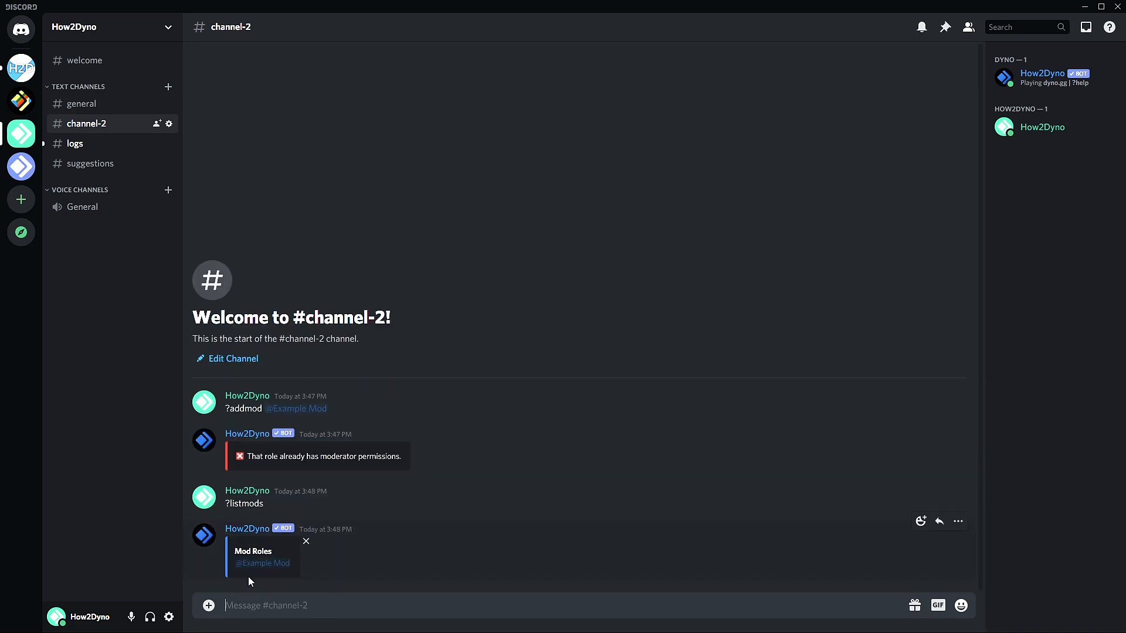
pyautogui.write('?delm')
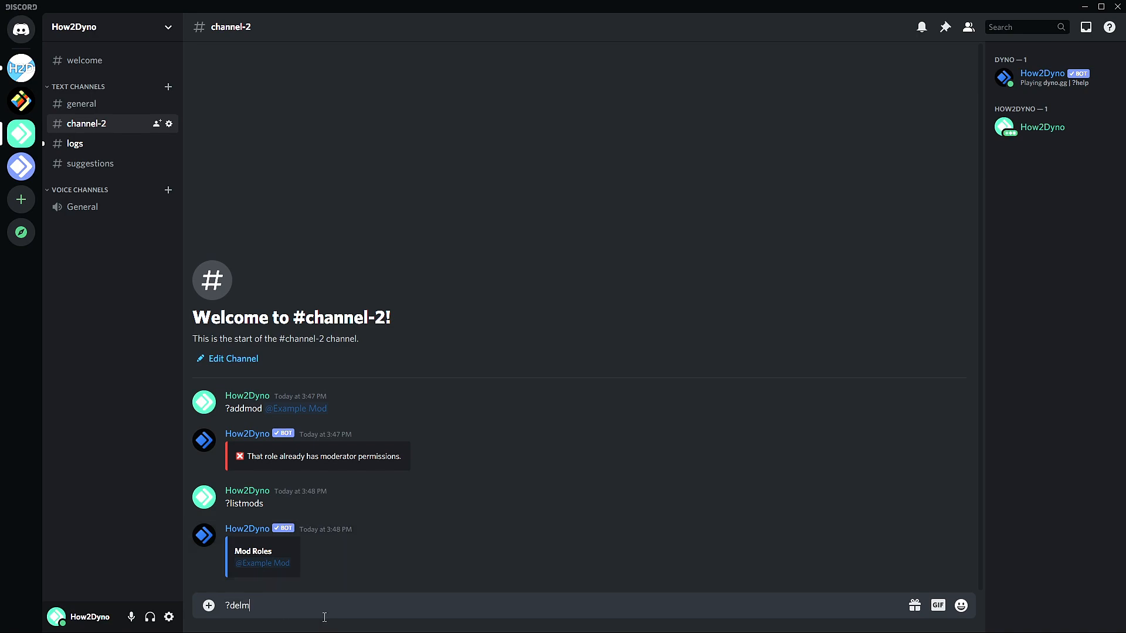
pyautogui.write('od @')
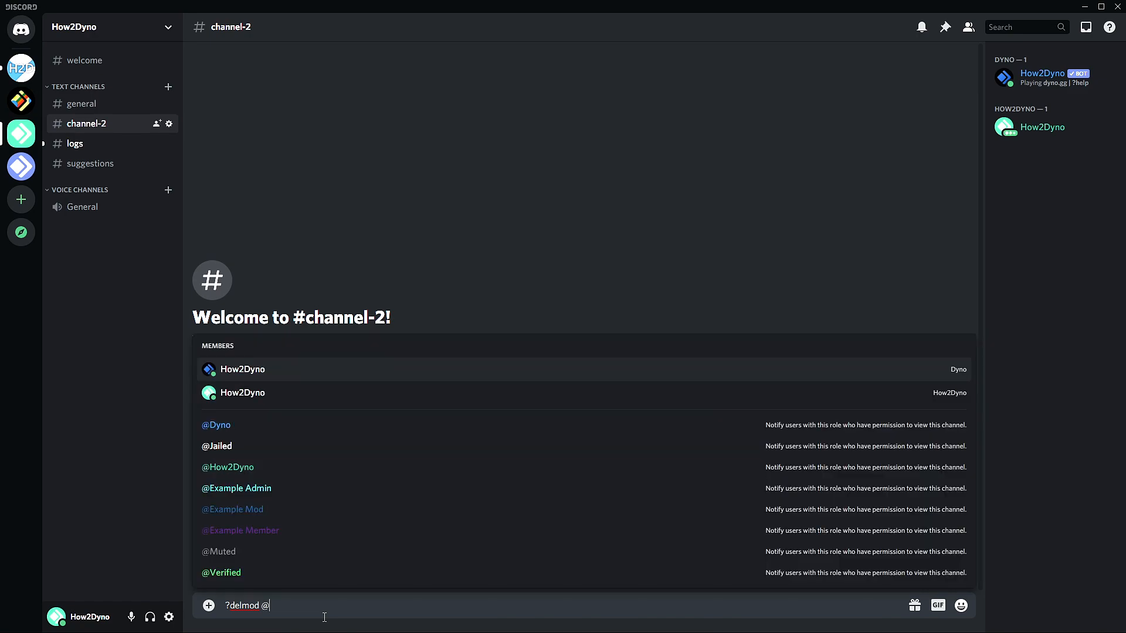
pyautogui.click(286, 514)
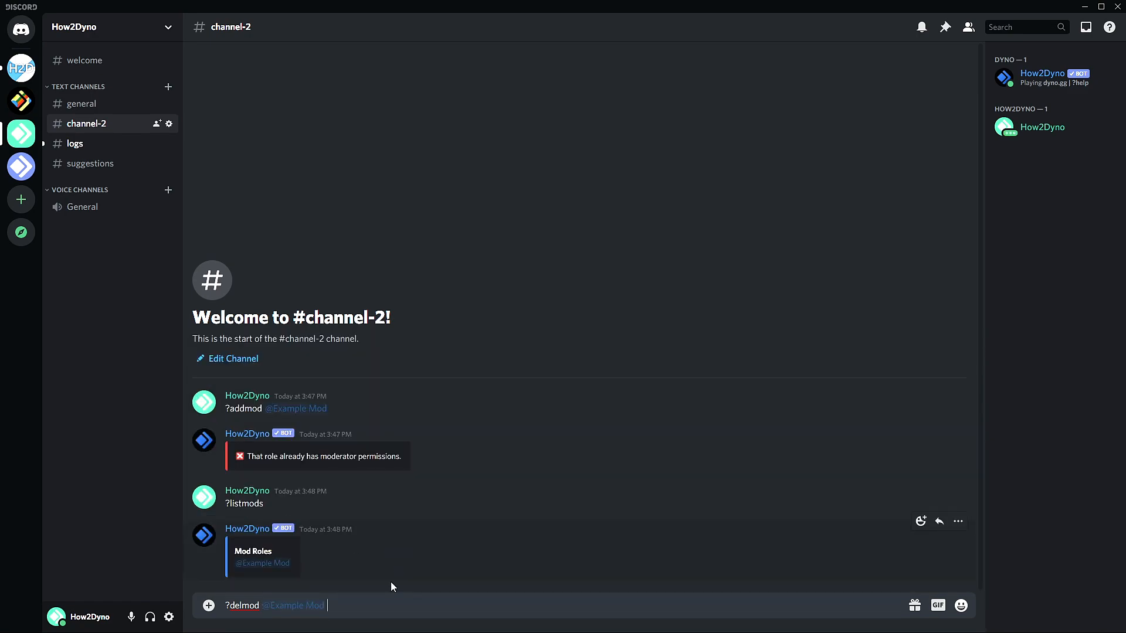
pyautogui.press('Return')
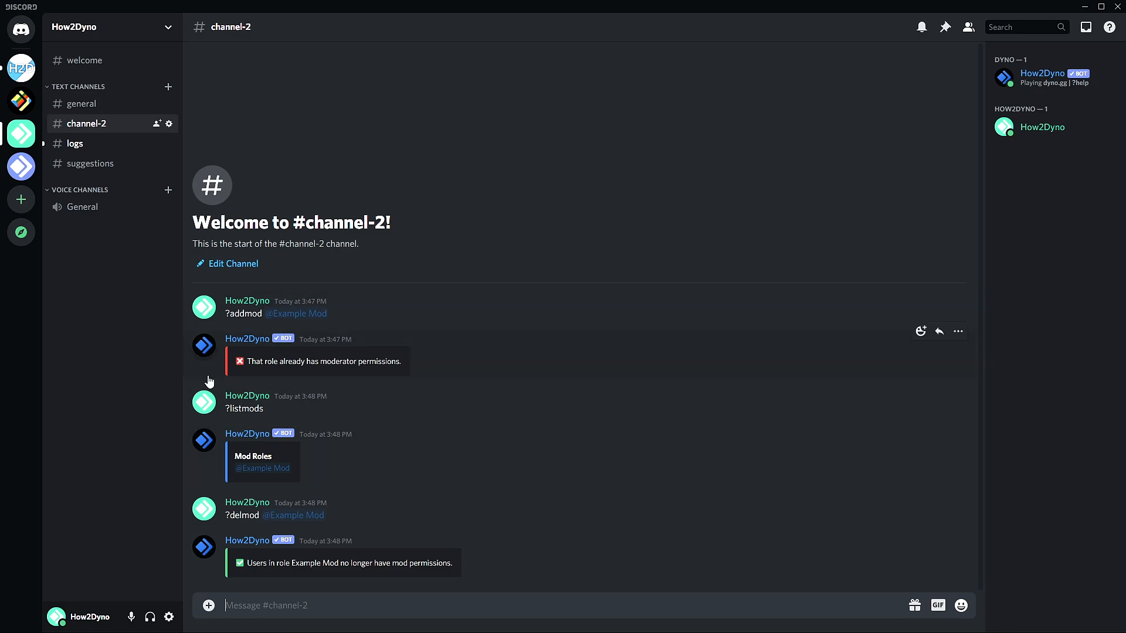
pyautogui.write('?purge')
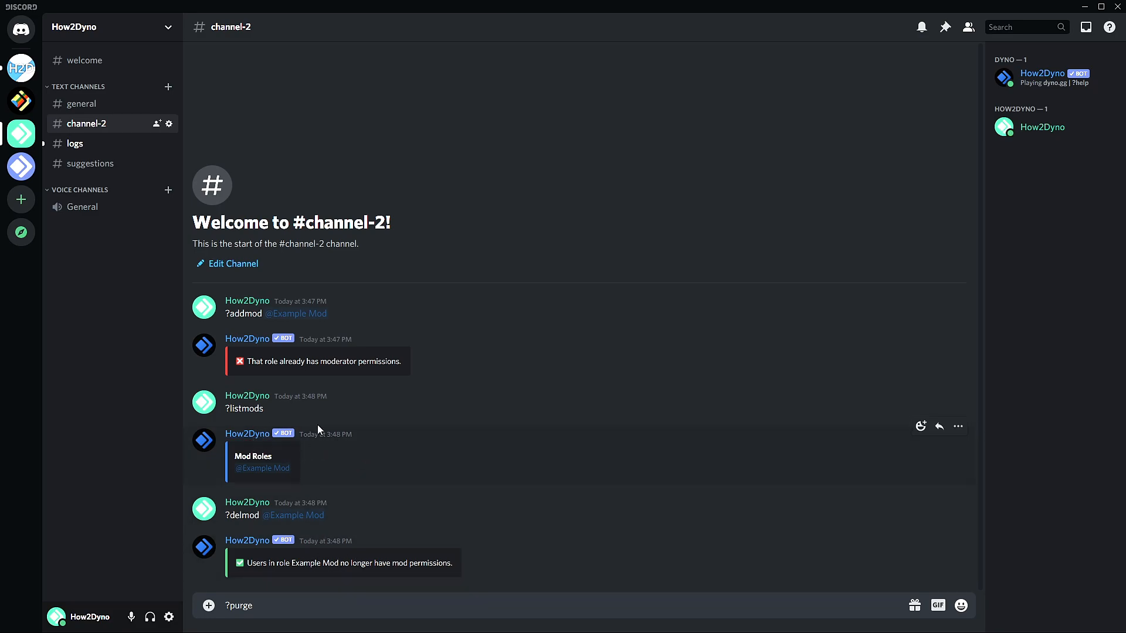
# Send ?purge 3 to delete three messages, check the #logs entry, and return to #channel-2.
pyautogui.write('3')
pyautogui.press('Return')
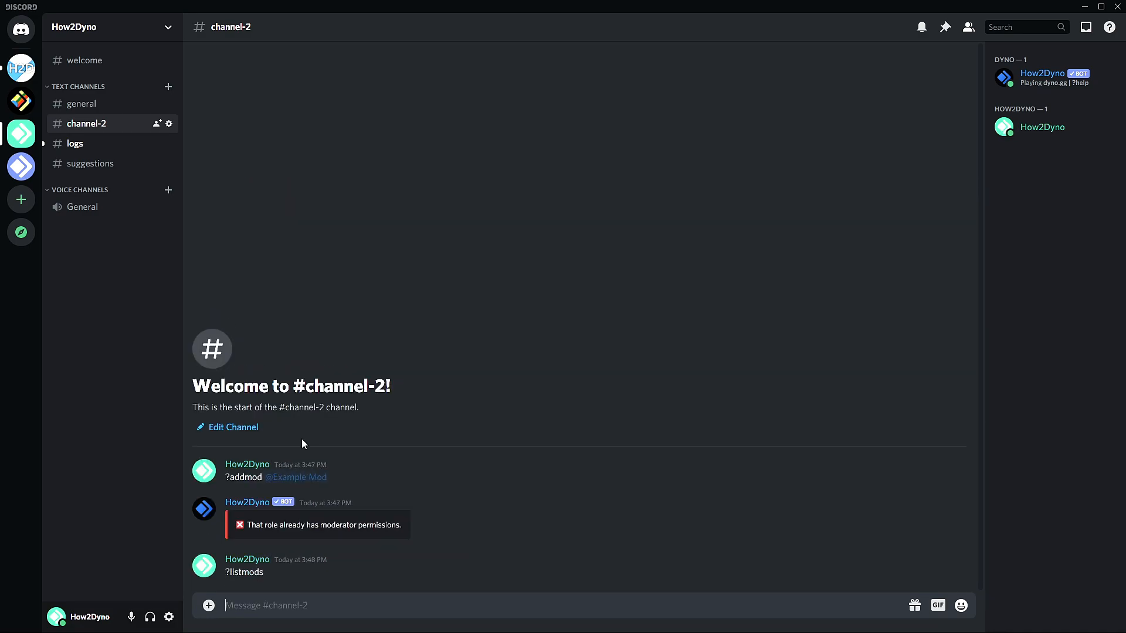
pyautogui.click(76, 143)
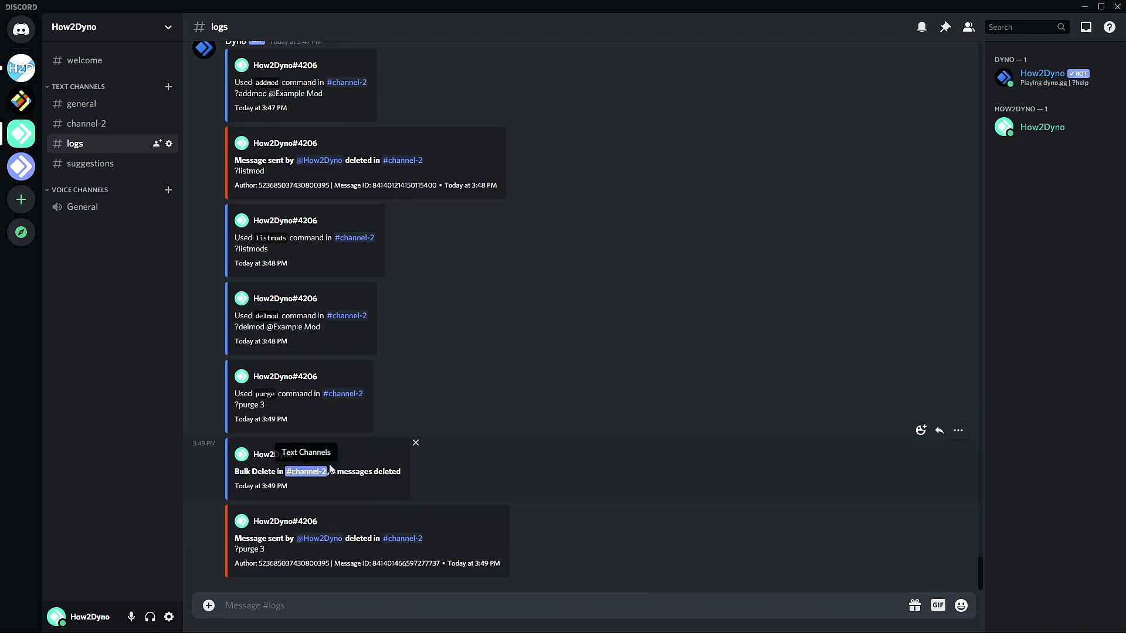
pyautogui.click(83, 124)
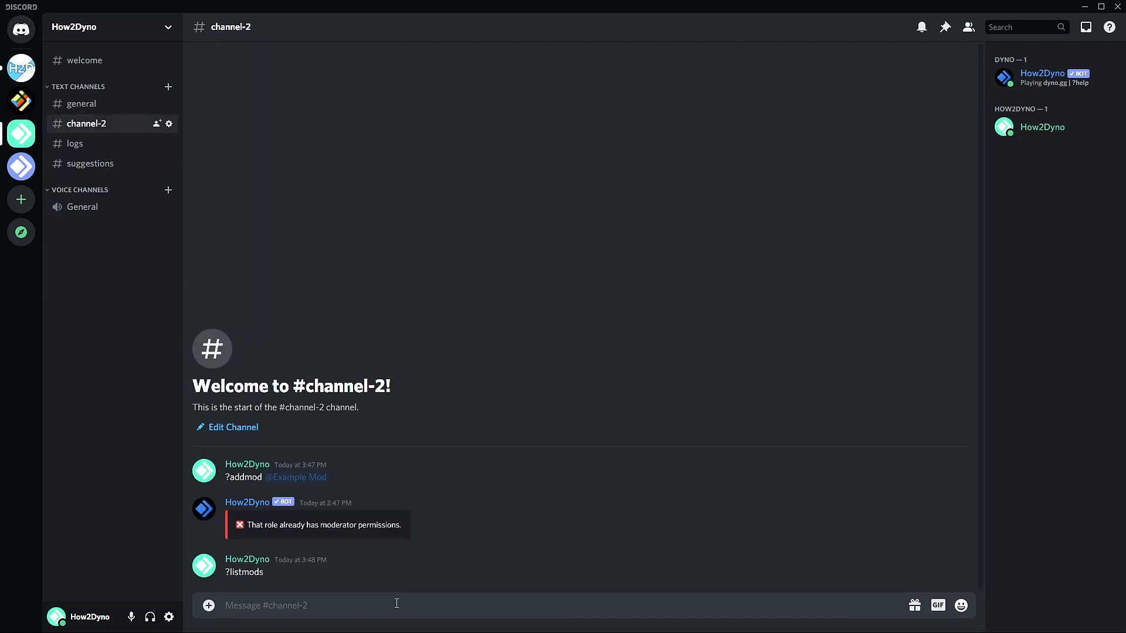
# Warn the test member with ?warn and the reason 'Test 2'.
pyautogui.write('?warn')
pyautogui.write('@')
pyautogui.click(273, 380)
pyautogui.write('Test 2')
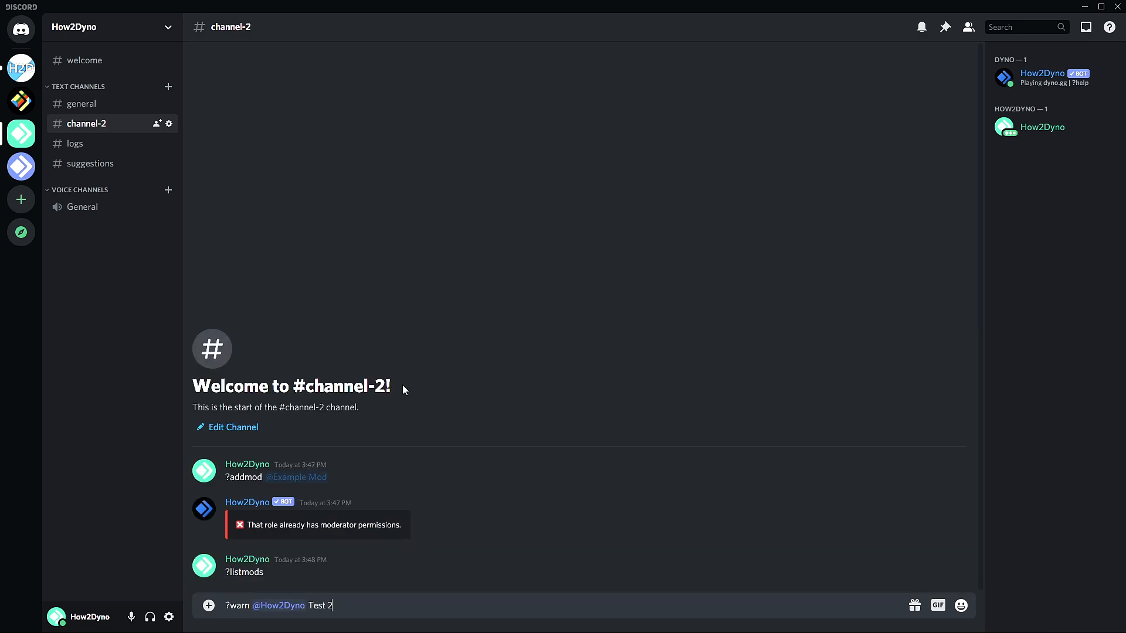
pyautogui.press('Return')
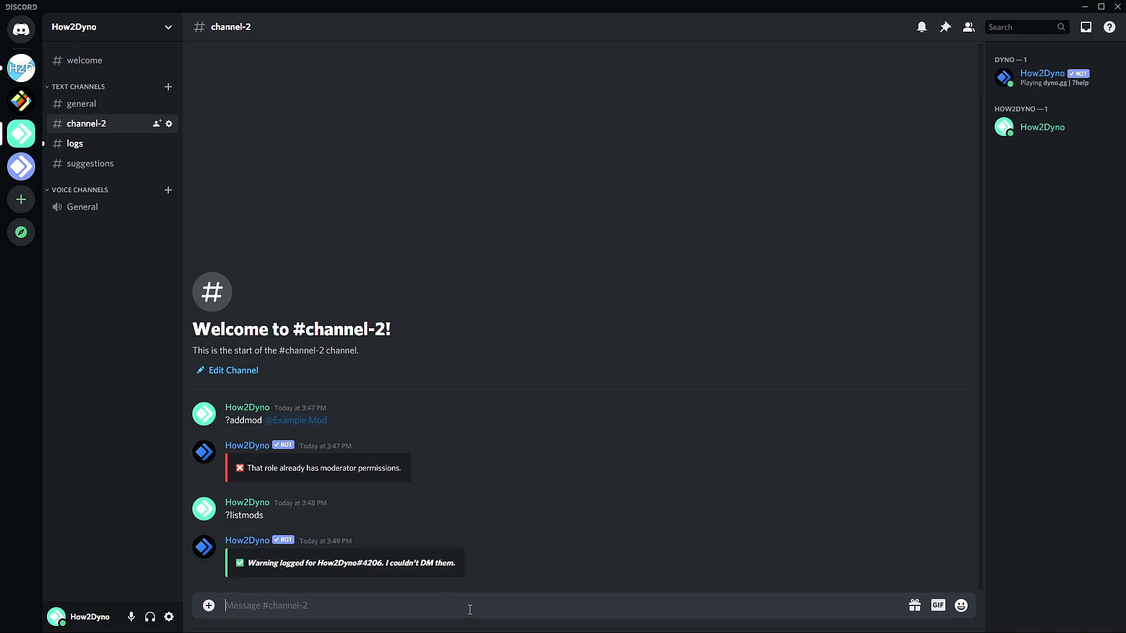
# Send ?warnings mentioning the test member to list their warnings.
pyautogui.write('?warning s @')
pyautogui.click(316, 403)
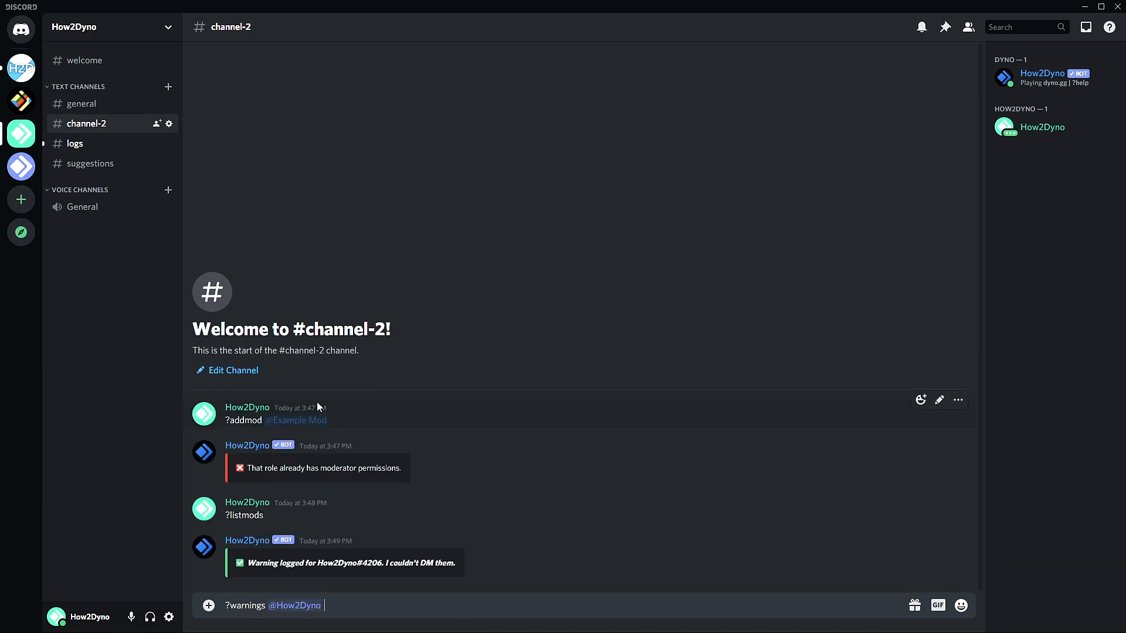
pyautogui.press('Return')
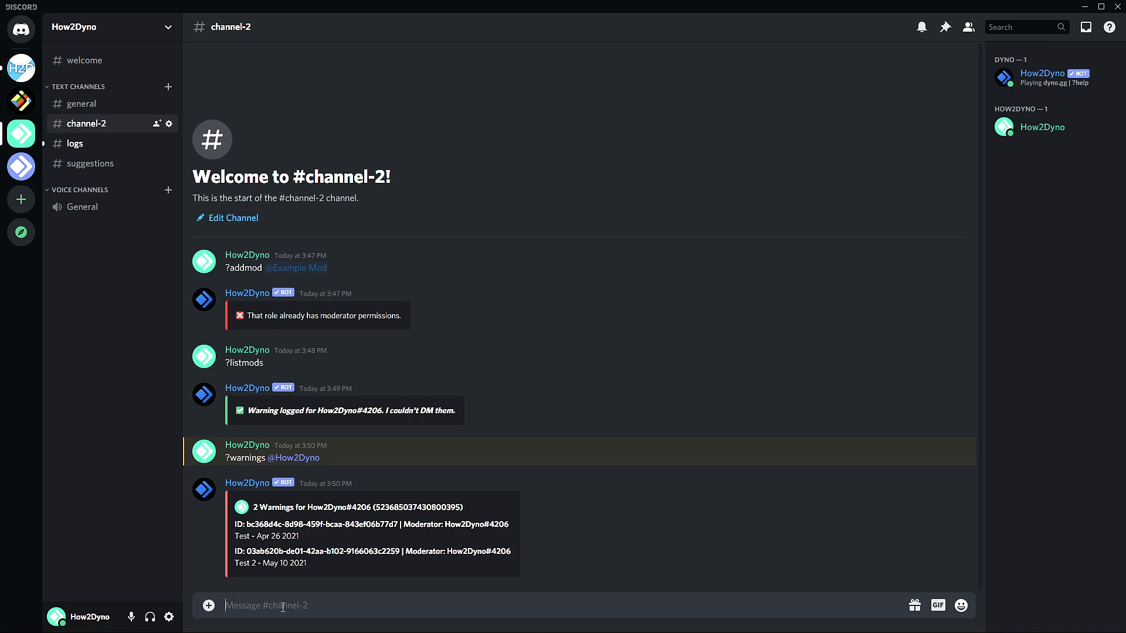
# Send ?kick on the test member with the reason 'Test'.
pyautogui.write('?kick @')
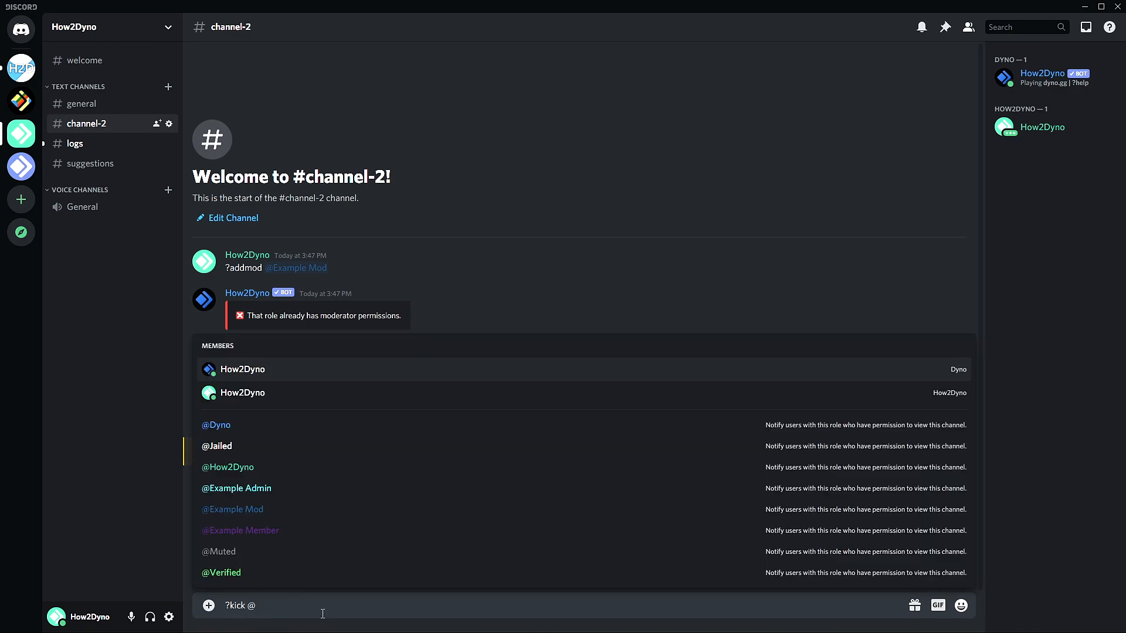
pyautogui.click(221, 400)
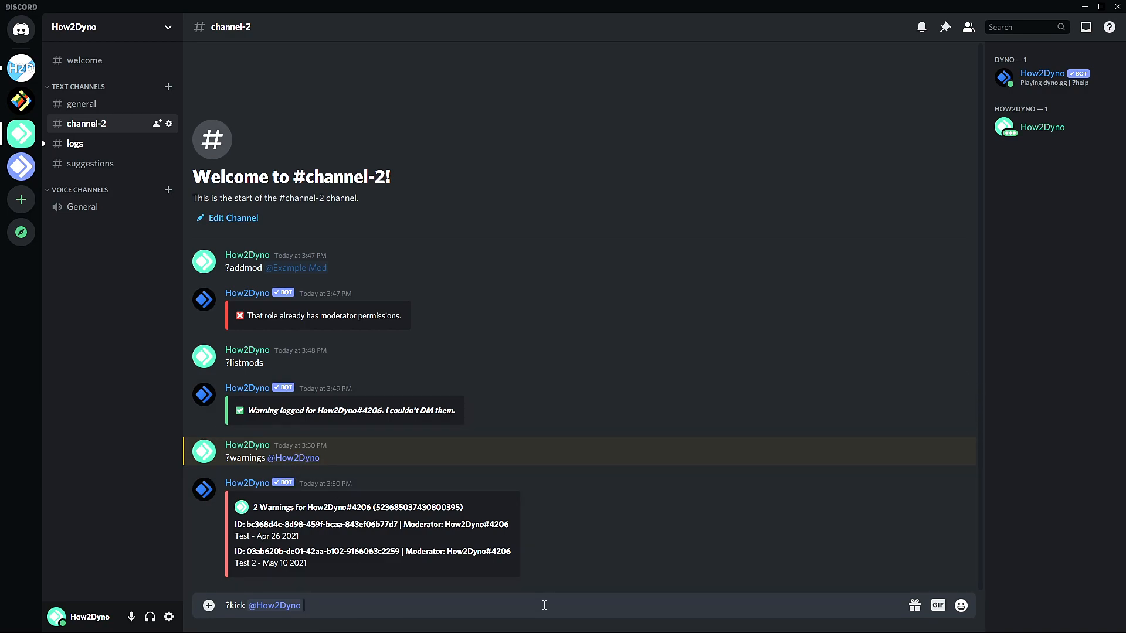
pyautogui.write('Dyno')
pyautogui.press('BackSpace')
pyautogui.press('BackSpace')
pyautogui.press('BackSpace')
pyautogui.press('BackSpace')
pyautogui.write('Test')
pyautogui.press('Return')
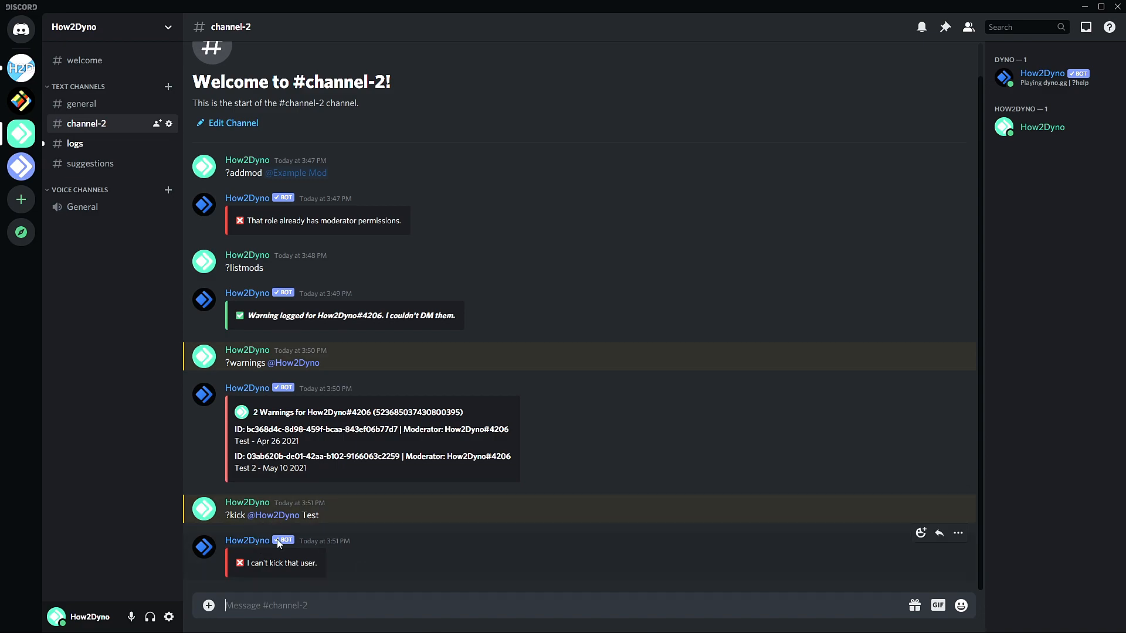
pyautogui.write('?ban @')
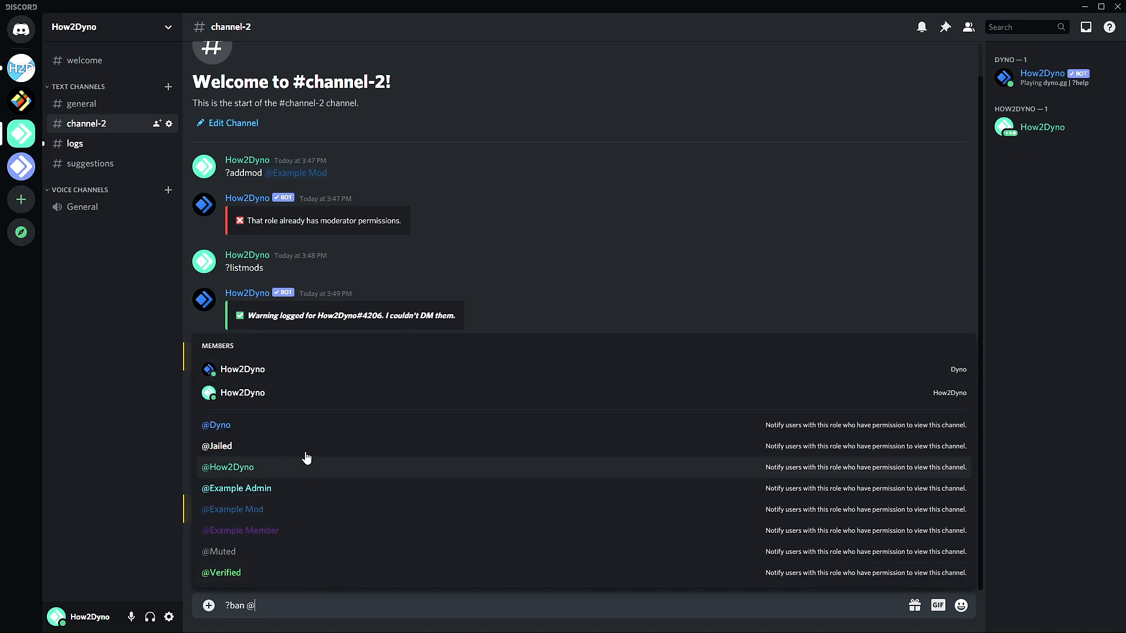
# Send ?ban on the test member with duration 1d and reason 'Test'.
pyautogui.click(277, 396)
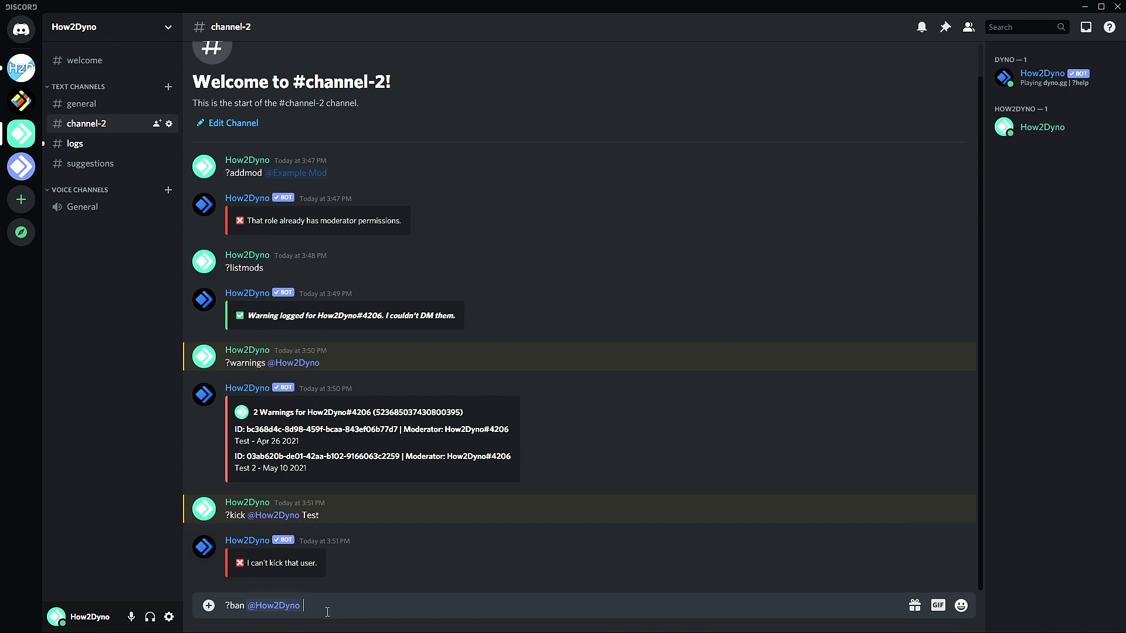
pyautogui.write('Te')
pyautogui.press('BackSpace')
pyautogui.press('BackSpace')
pyautogui.write('1d Test')
pyautogui.press('BackSpace')
pyautogui.press('BackSpace')
pyautogui.write('st')
pyautogui.press('Return')
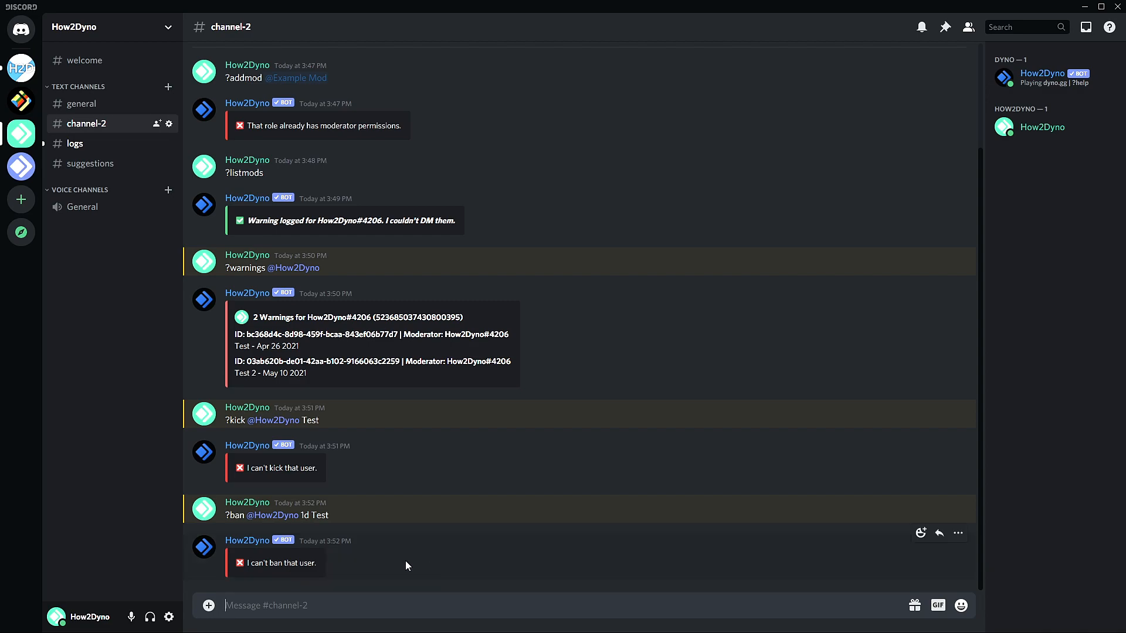
pyautogui.write('?mute @')
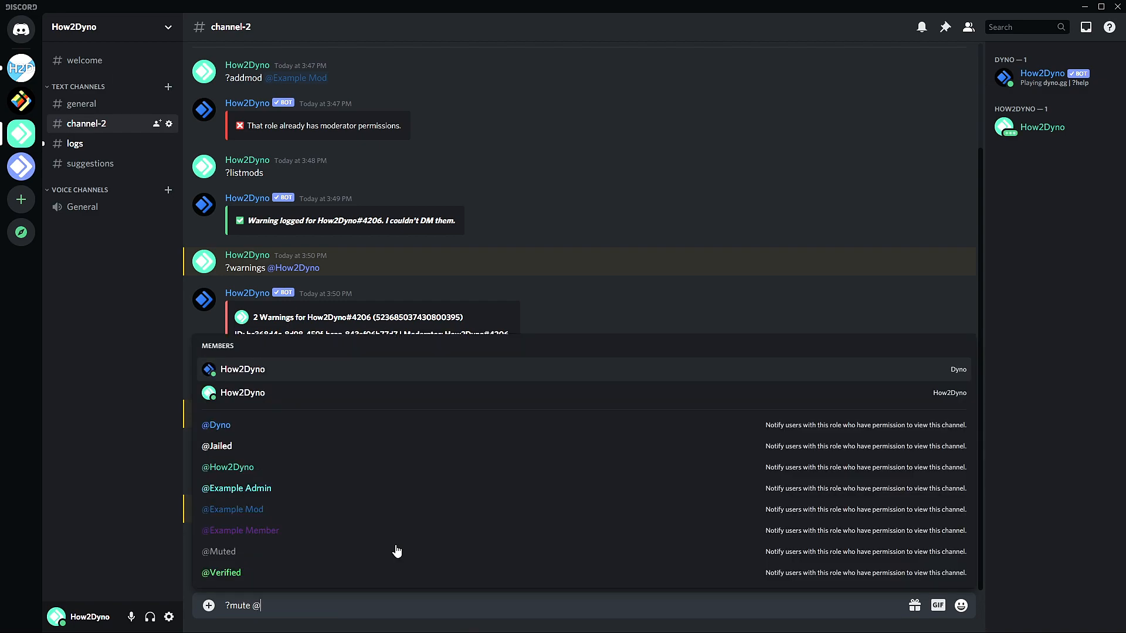
# Send ?mute for the test member with duration 1h and reason 'Reason'.
pyautogui.click(279, 392)
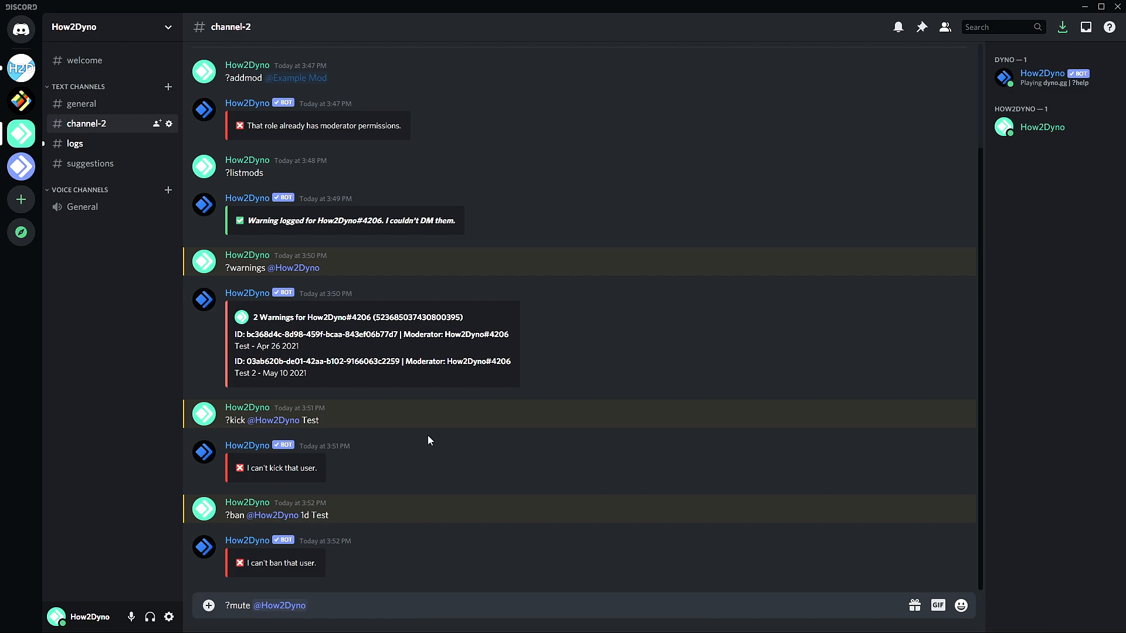
pyautogui.write('12')
pyautogui.press('BackSpace')
pyautogui.press('BackSpace')
pyautogui.write('1h Reas')
pyautogui.press('BackSpace')
pyautogui.press('BackSpace')
pyautogui.write('ason')
pyautogui.press('Return')
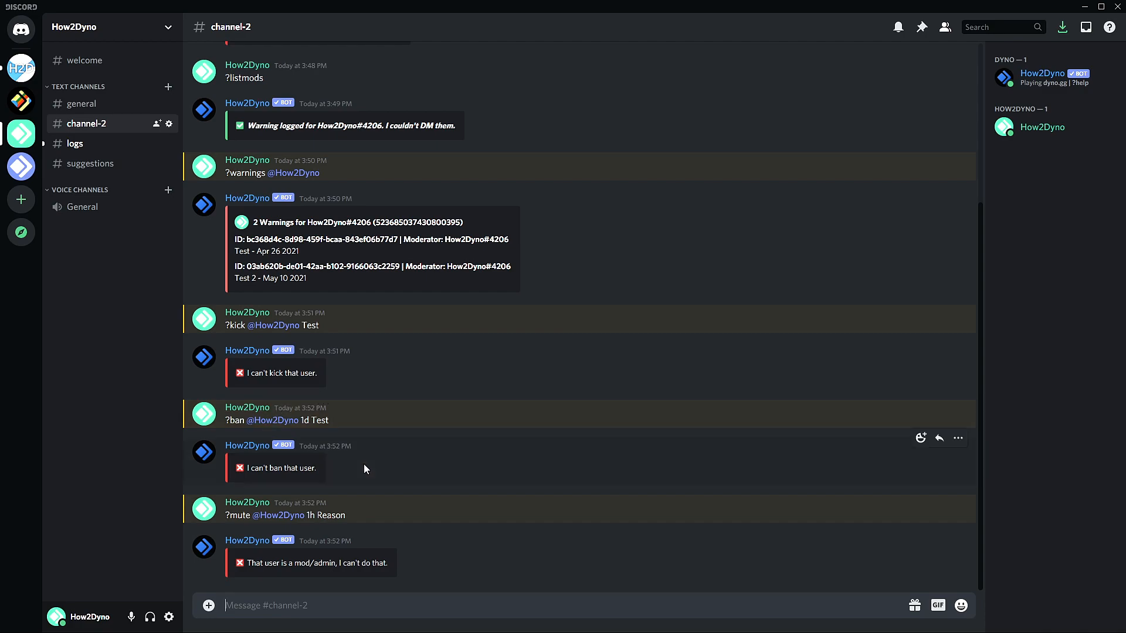
# Start a ?ban command, then clear the unfinished draft from the message box.
pyautogui.write('?ban')
pyautogui.rightClick(266, 604)
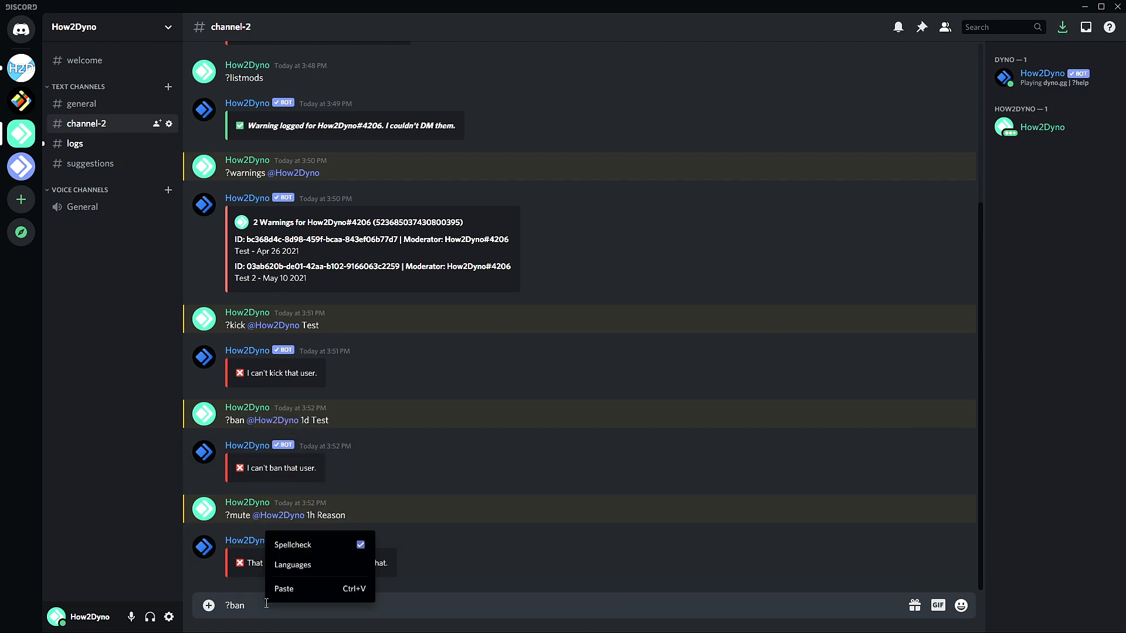
pyautogui.click(278, 607)
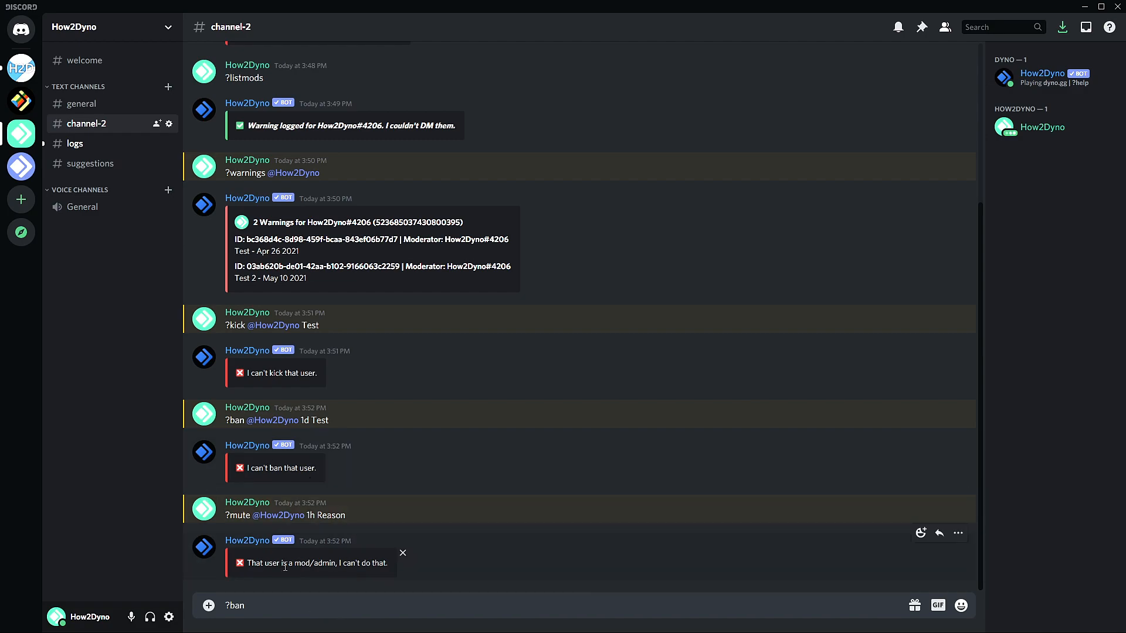
pyautogui.hotkey('ctrl', 'a')
pyautogui.press('BackSpace')
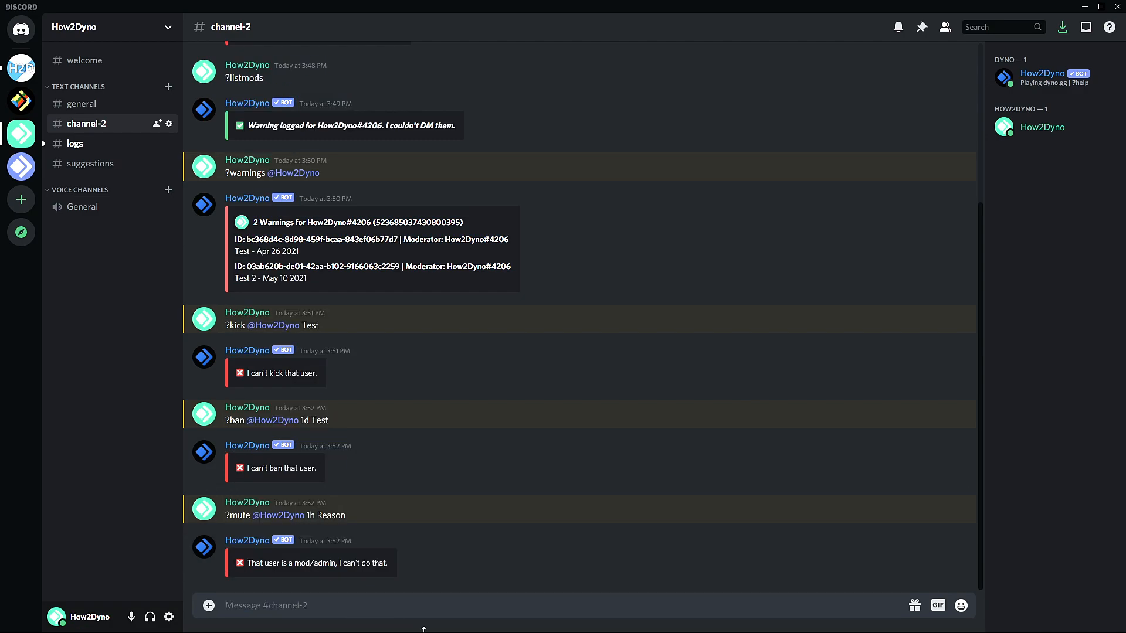